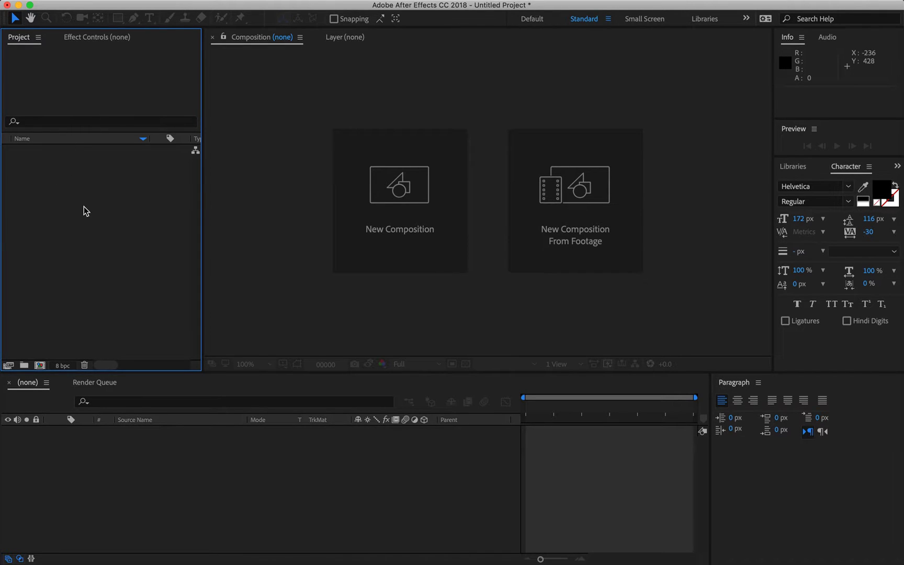
Import footage.mov into the After Effects project.
right_click(72, 184)
click(110, 243)
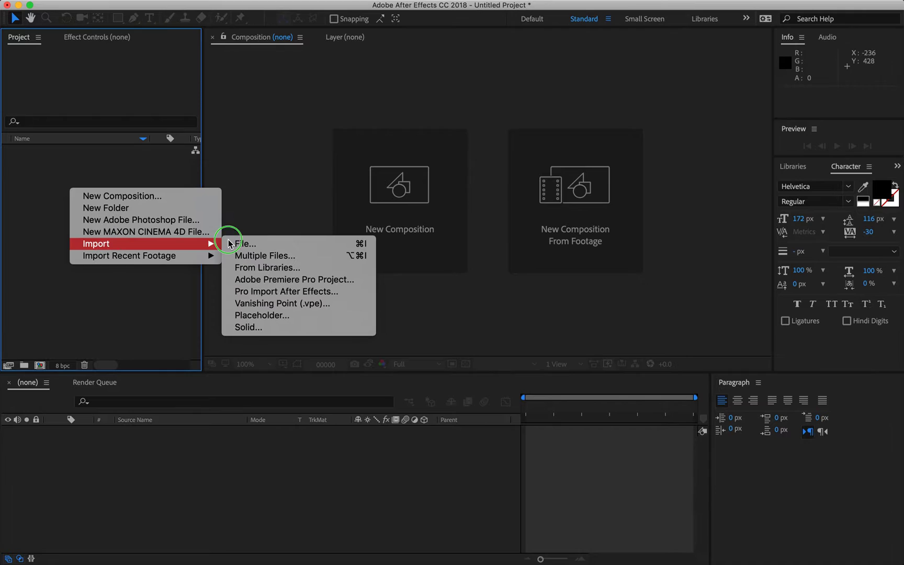
click(265, 244)
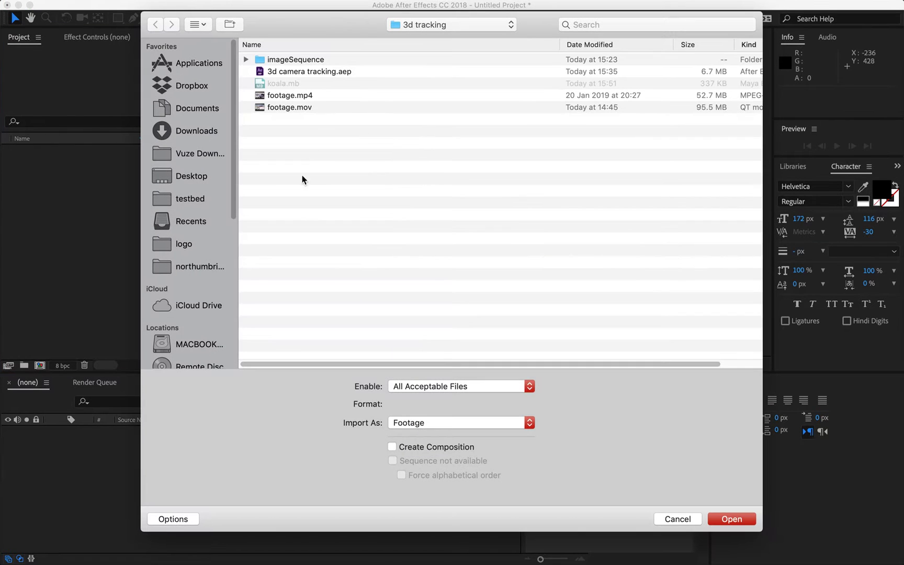
click(295, 108)
click(730, 518)
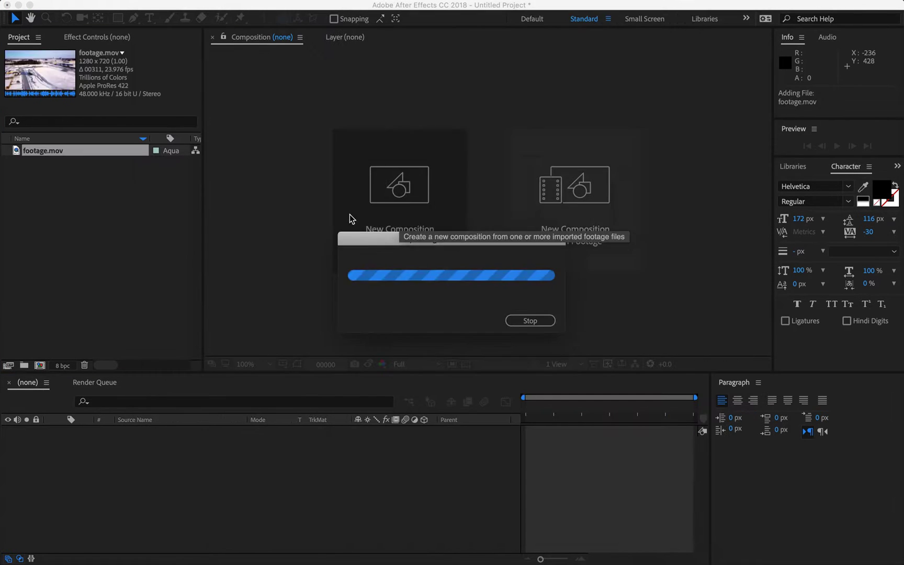
Interpret footage.mov to conform its frame rate to 25 fps.
click(33, 164)
click(38, 152)
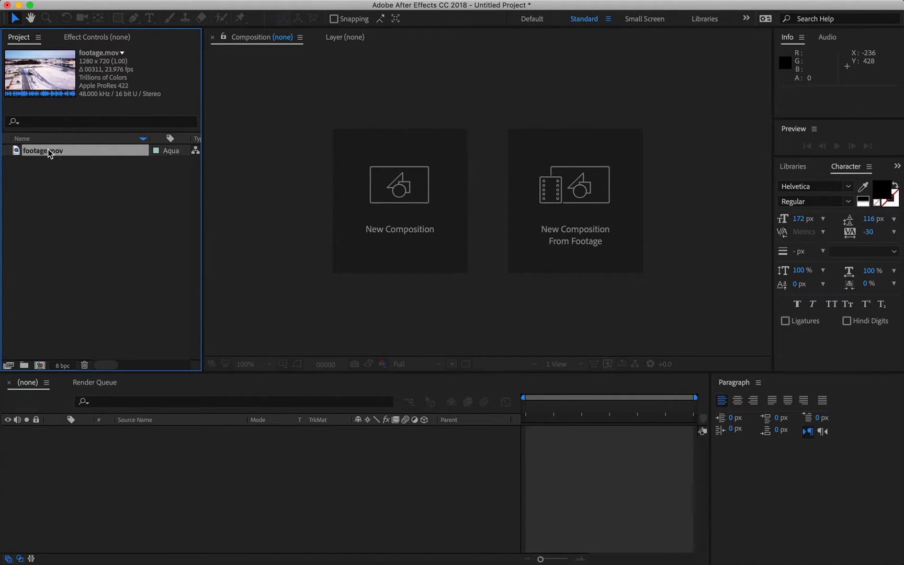
right_click(62, 153)
click(102, 234)
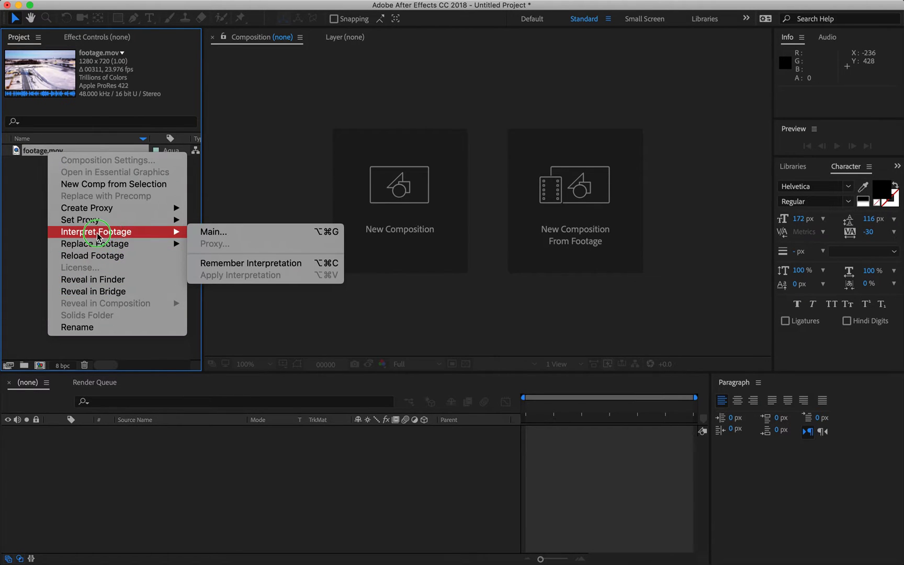
click(241, 233)
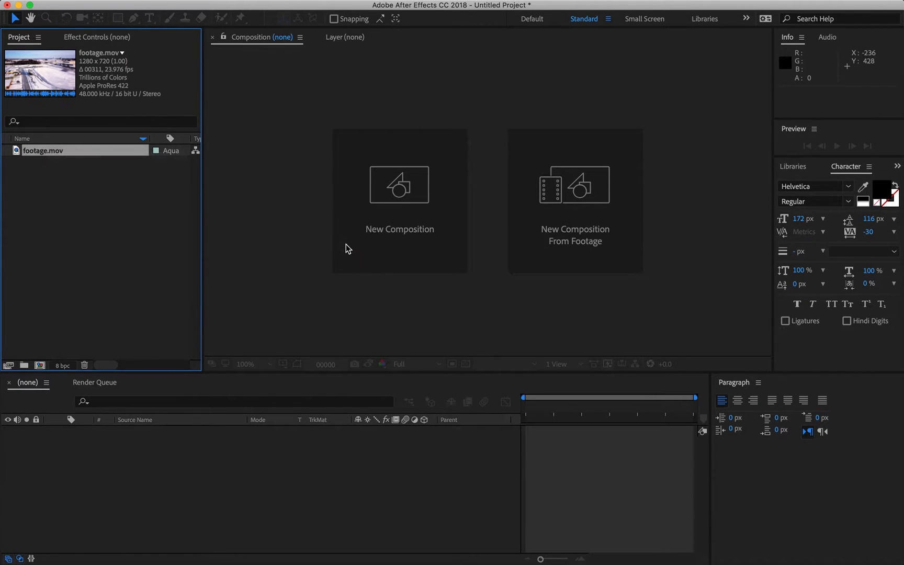
text(25)
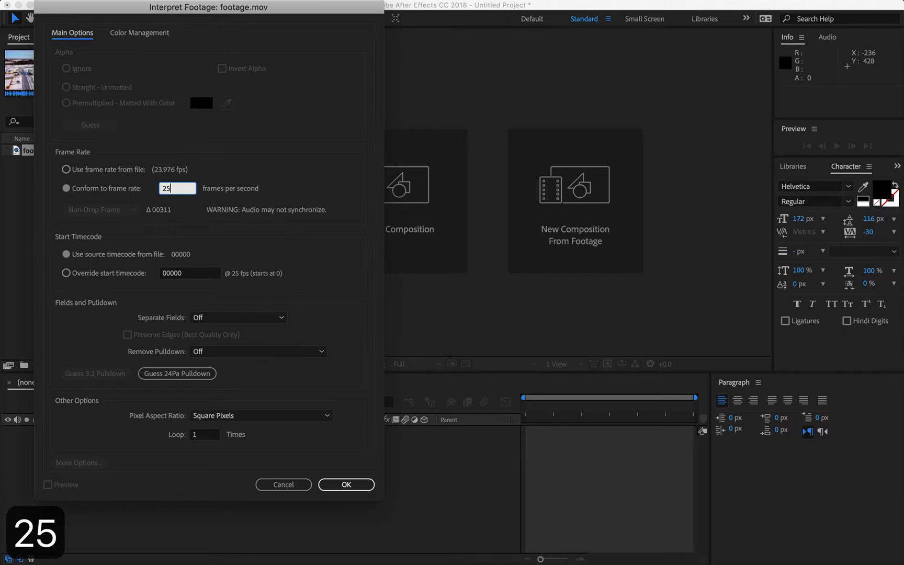
key(Return)
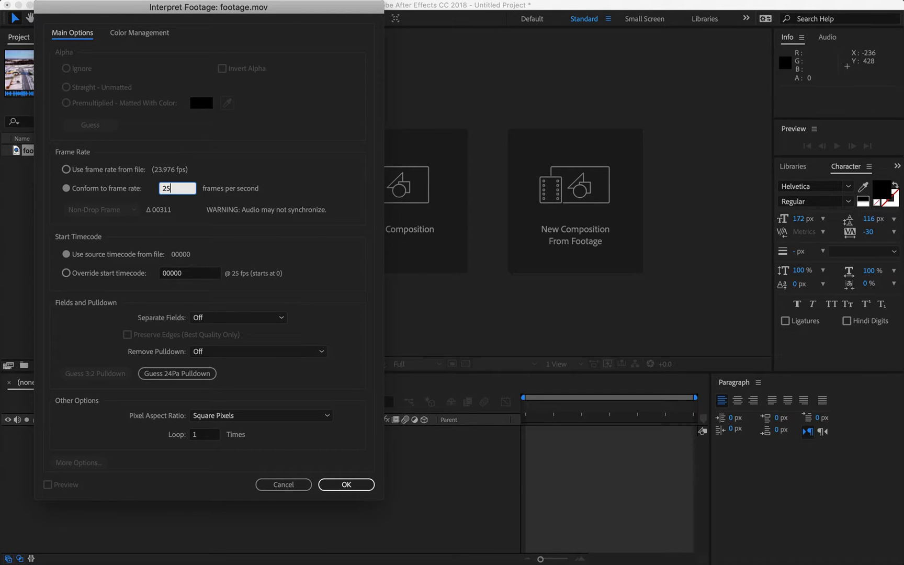
key(Return)
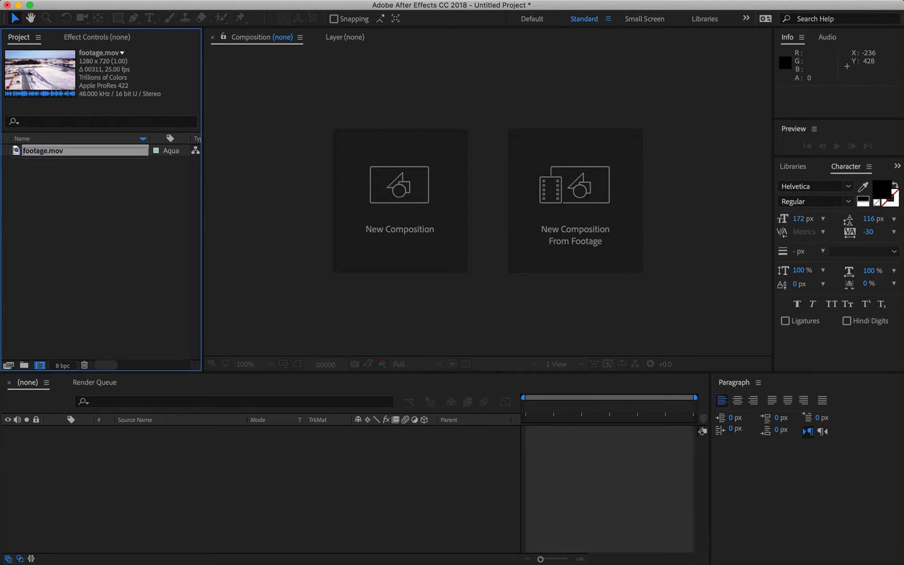
Build a composition from footage.mov, preview it, and run Track Camera on the layer.
drag(84, 150, 39, 365)
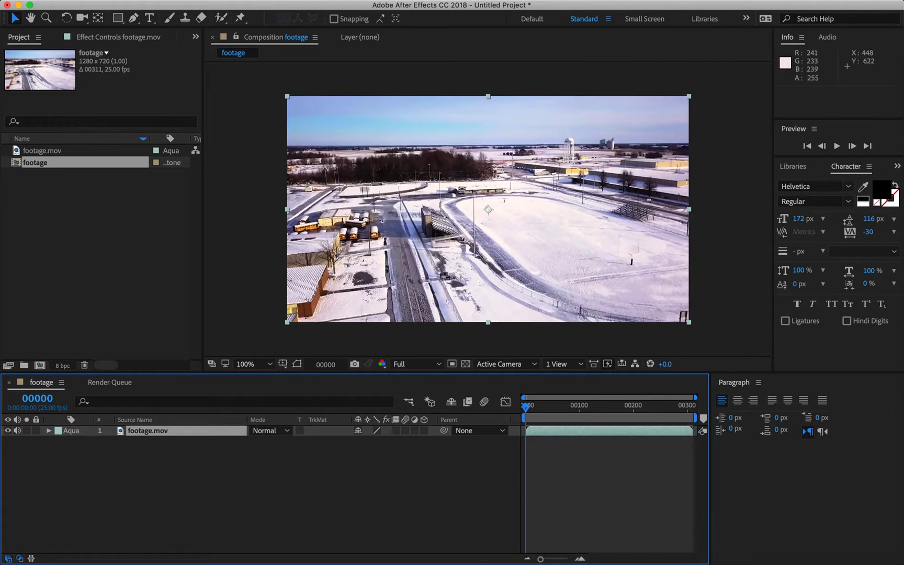
key(space)
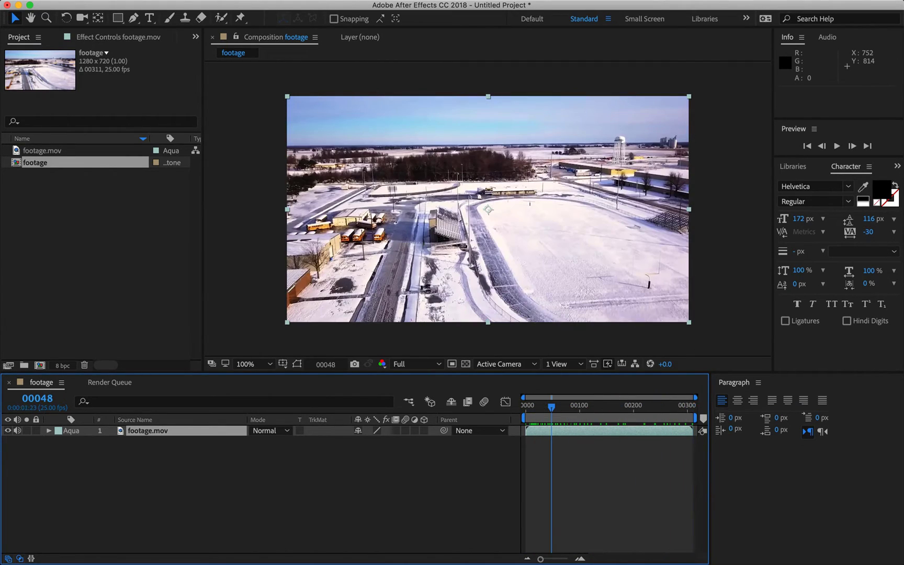
right_click(150, 430)
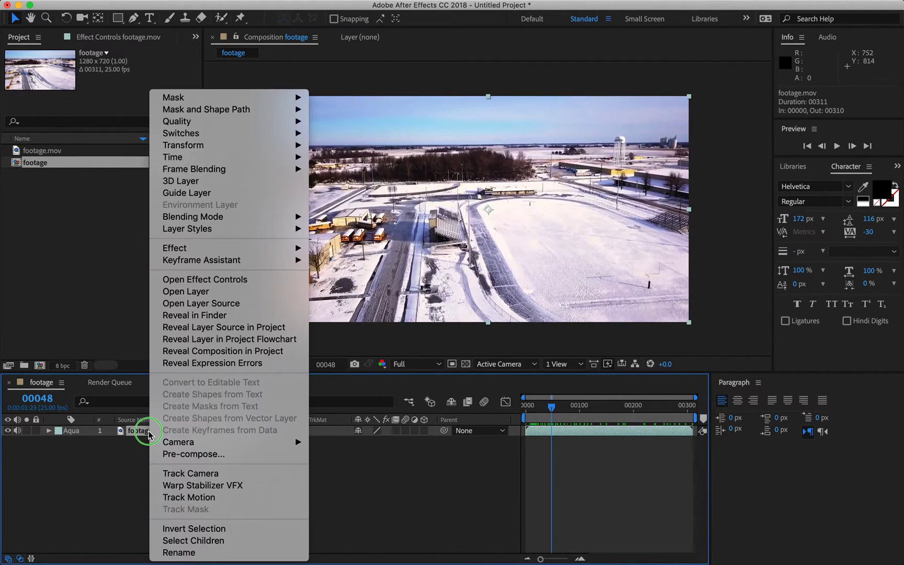
click(201, 475)
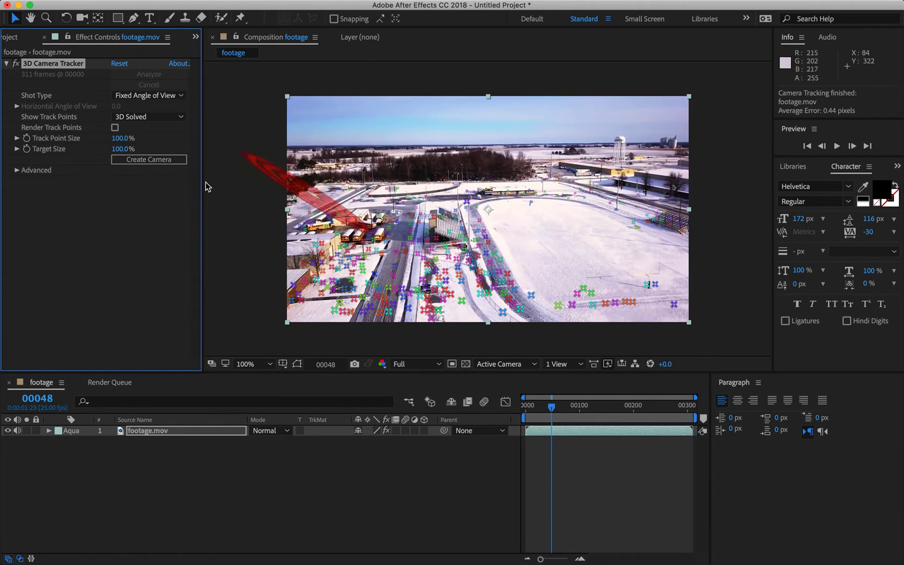
Create a 3D Tracker Camera layer from the Advanced tracker settings, then go to frame 0.
click(21, 171)
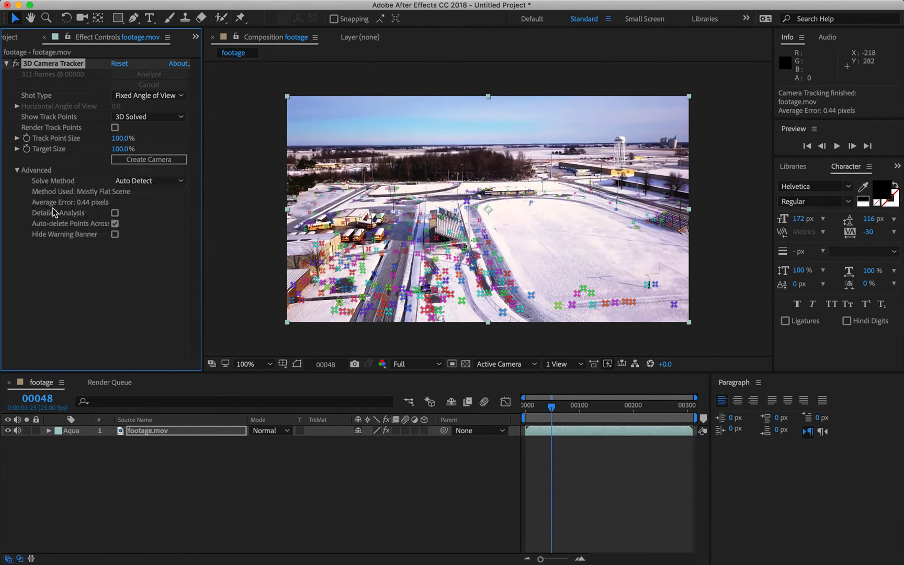
click(115, 224)
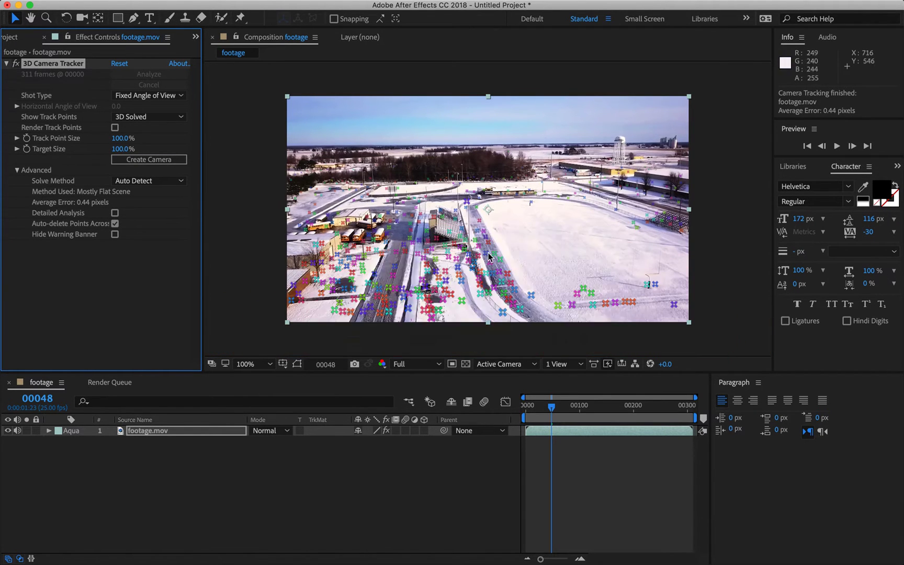
click(157, 160)
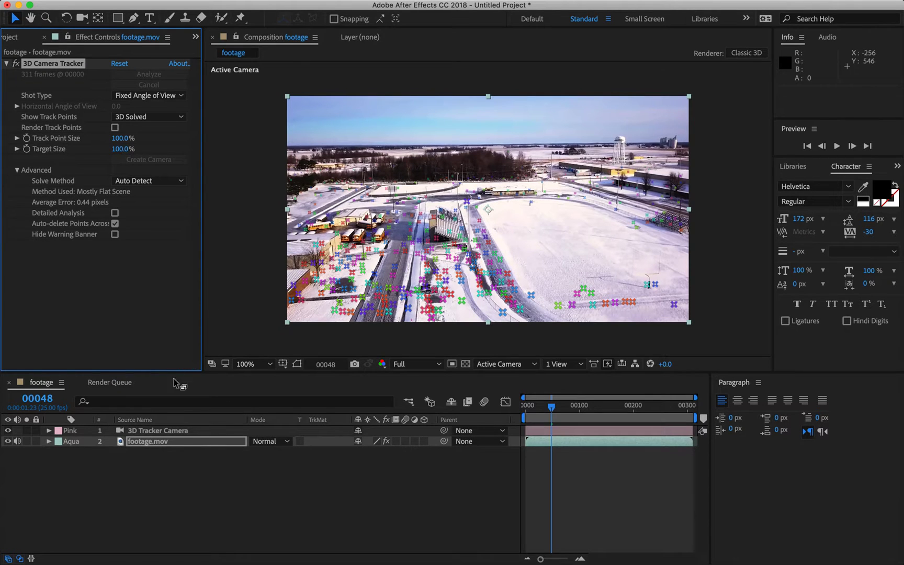
click(149, 430)
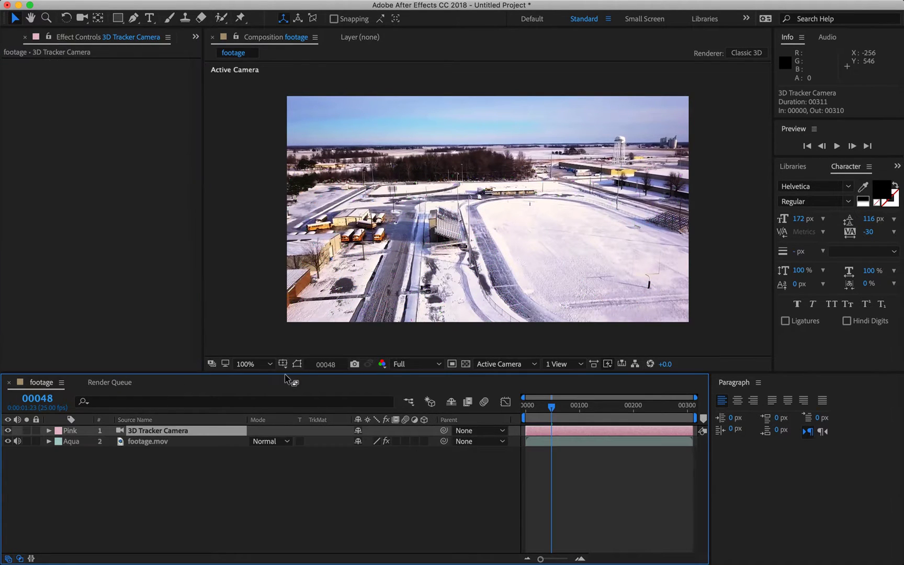
click(526, 406)
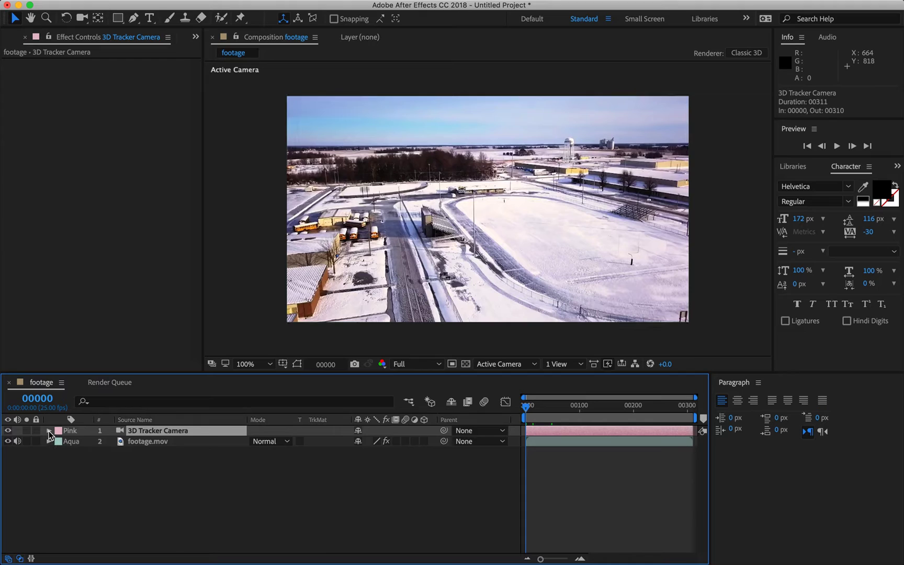
Keyframe all of the camera's Camera Options at frame 0 and at frame 00310.
click(48, 431)
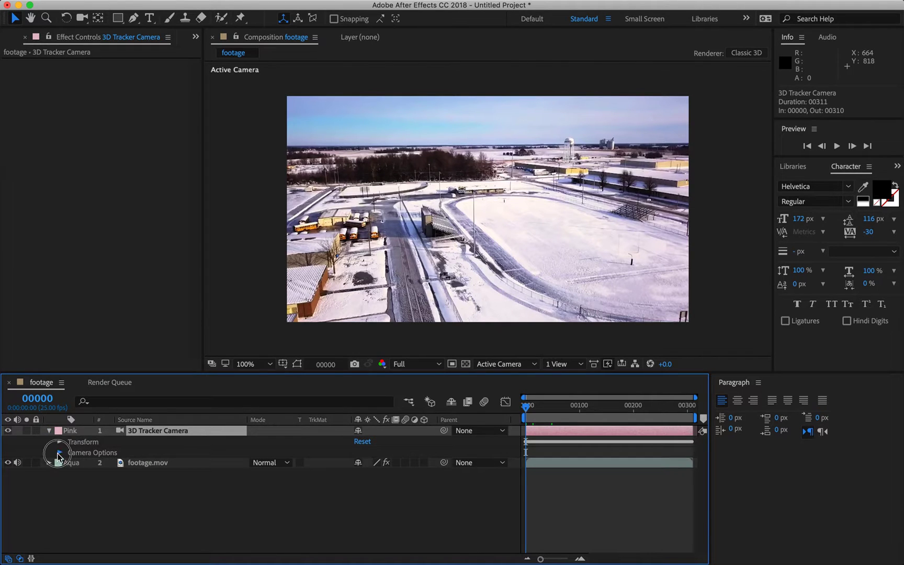
click(55, 455)
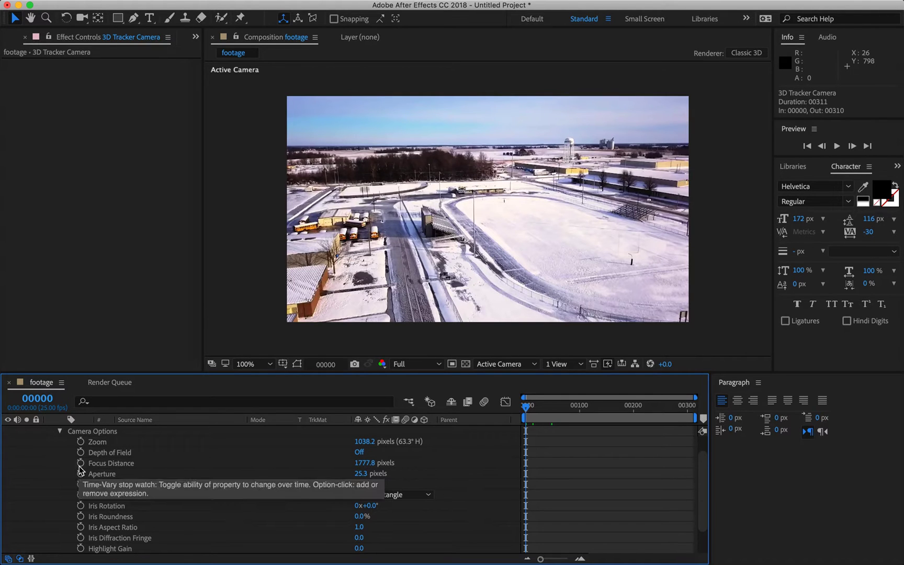
drag(700, 459, 330, 471)
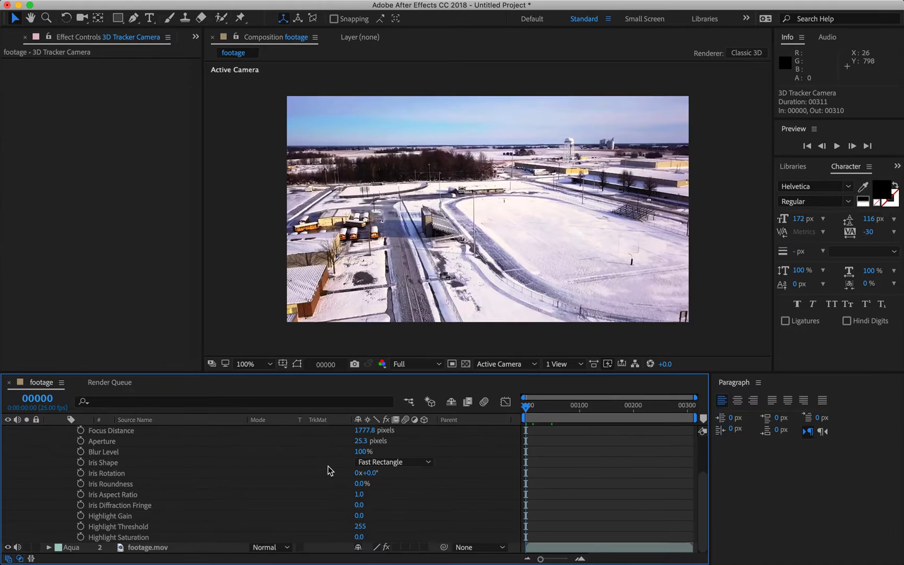
drag(702, 494, 487, 401)
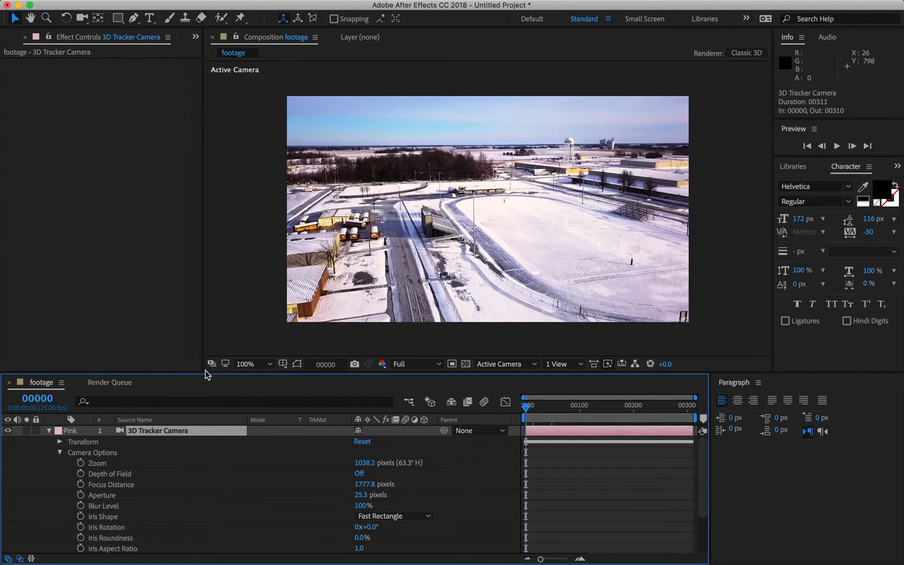
drag(206, 373, 205, 294)
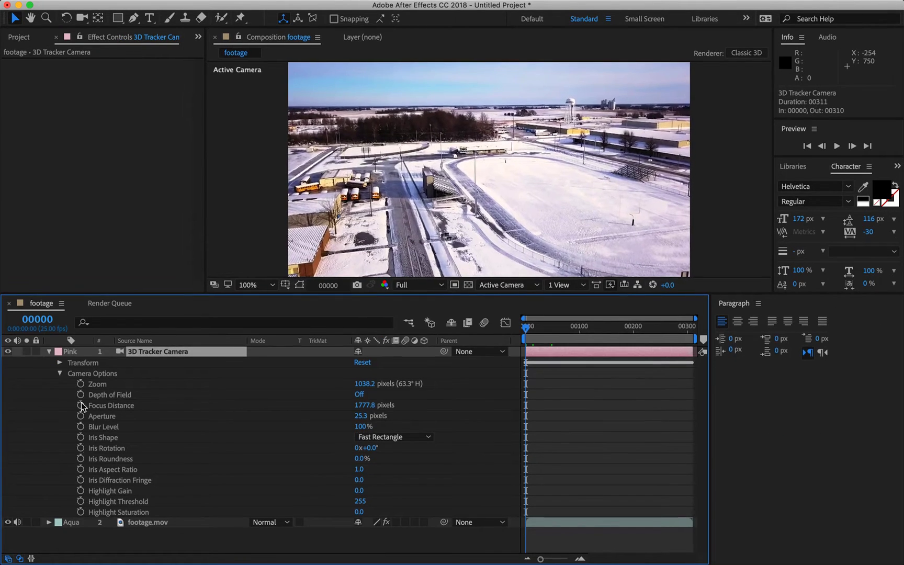
drag(81, 386, 78, 513)
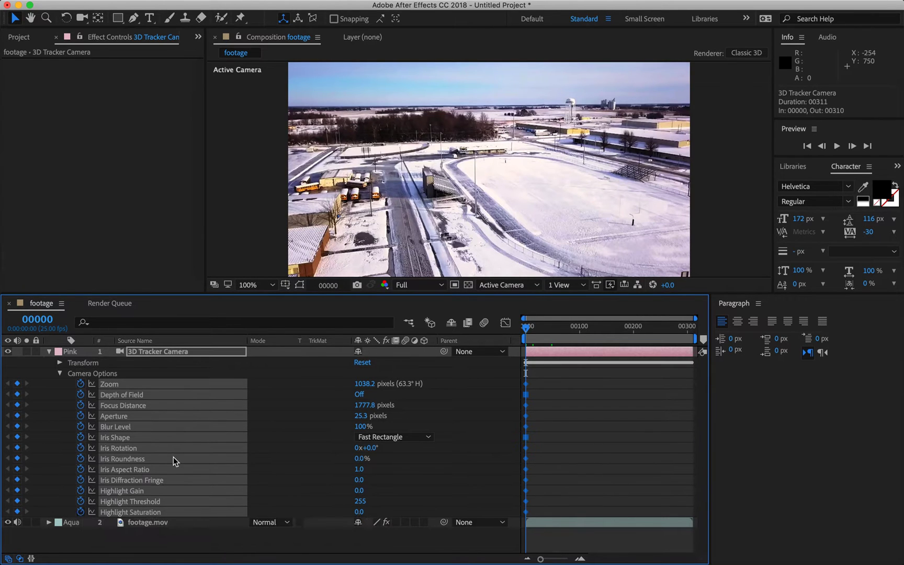
drag(534, 331, 747, 363)
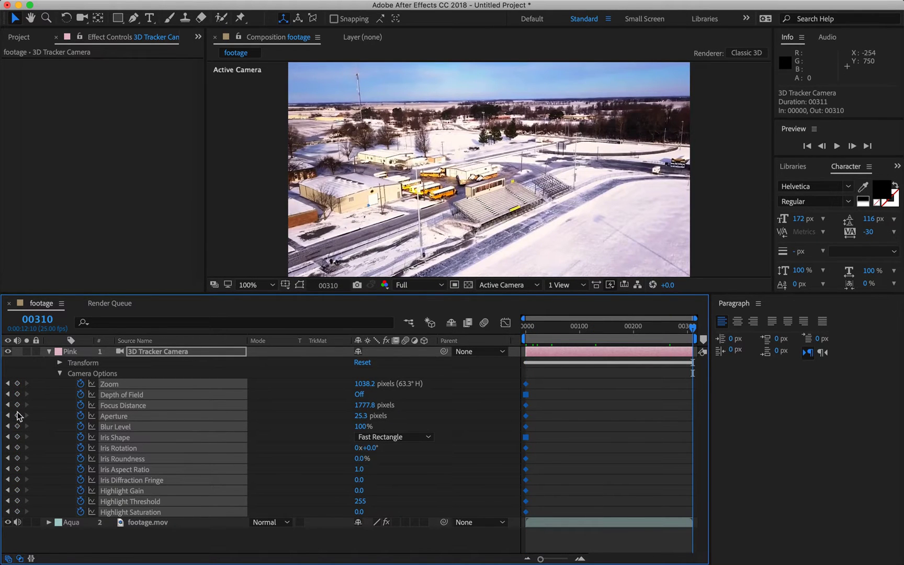
drag(18, 384, 16, 513)
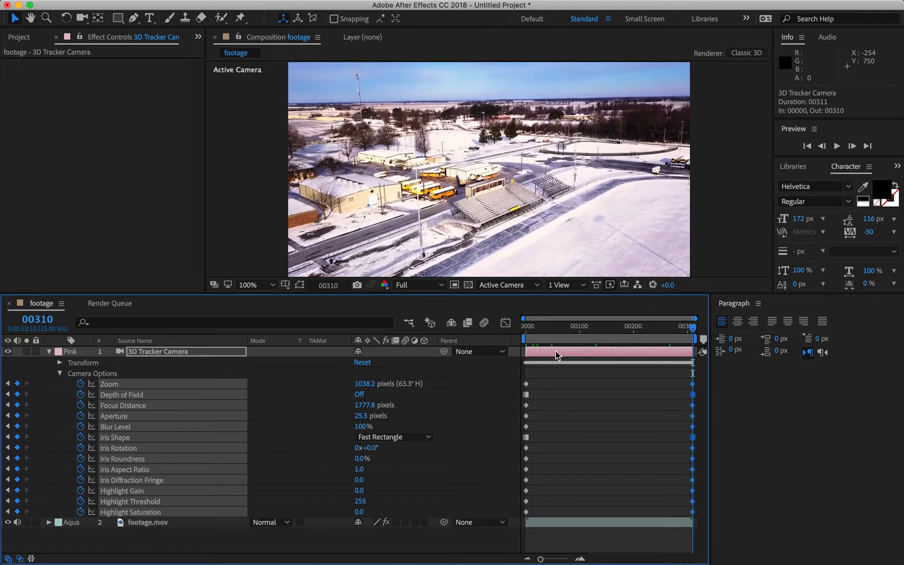
Preview the shot, return to frame 0, and collapse and deselect the camera layer.
click(533, 330)
drag(533, 329, 485, 330)
key(space)
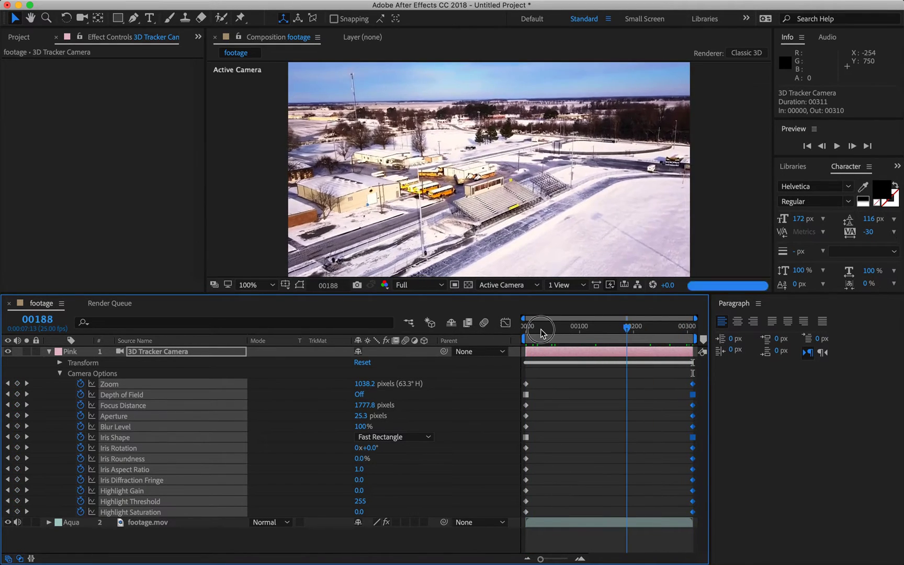
key(space)
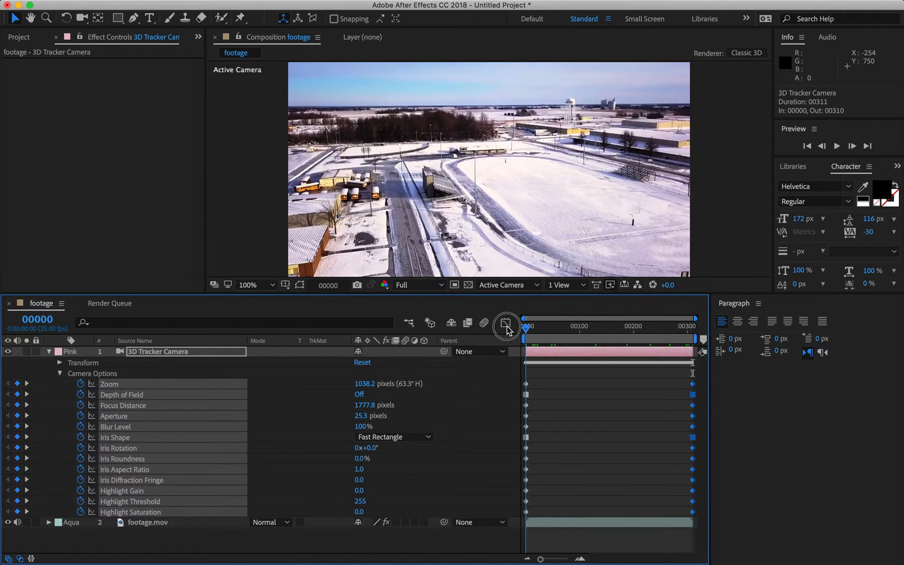
key(space)
click(618, 325)
drag(600, 321, 499, 321)
click(49, 351)
click(145, 439)
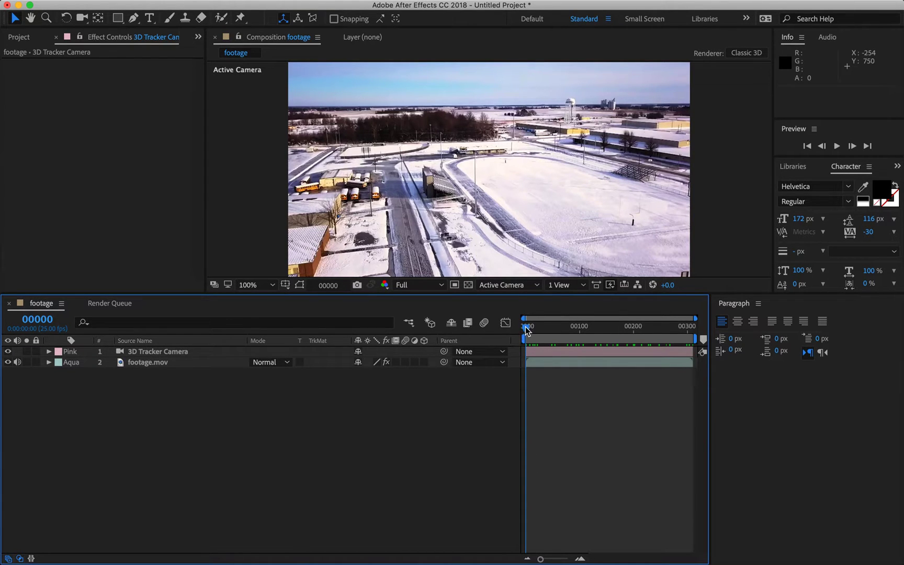
Enlarge the viewer, show the tracker's points, and create 10 nulls from a cluster on the lot.
click(420, 298)
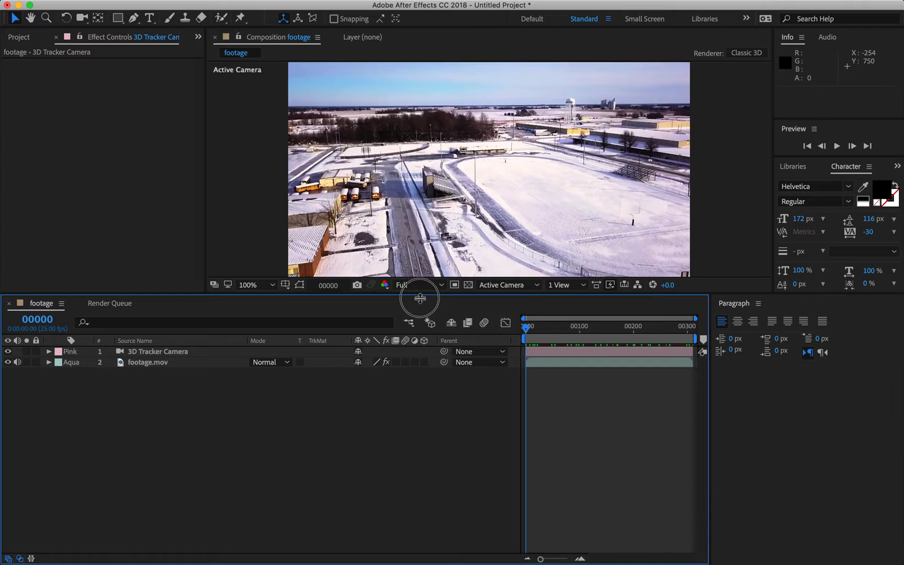
drag(419, 298, 420, 373)
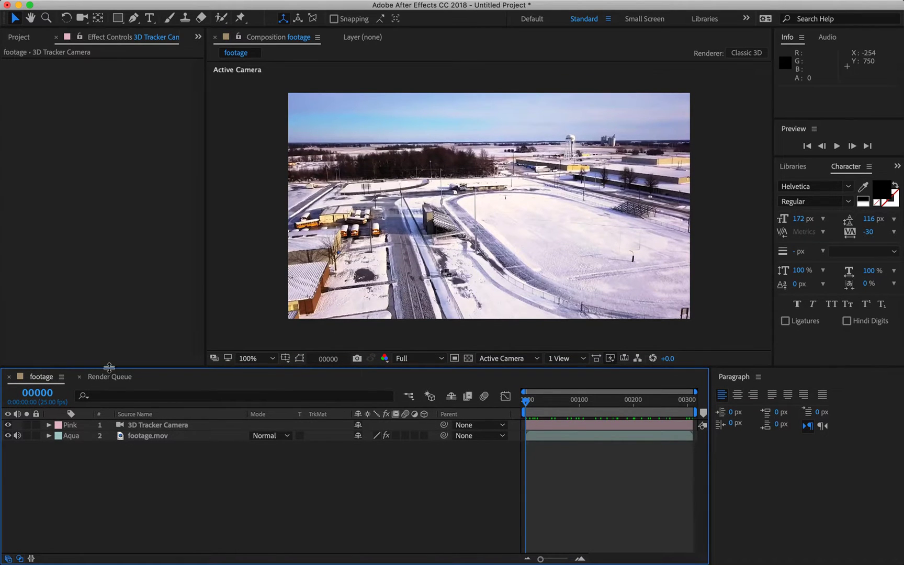
click(149, 437)
click(55, 63)
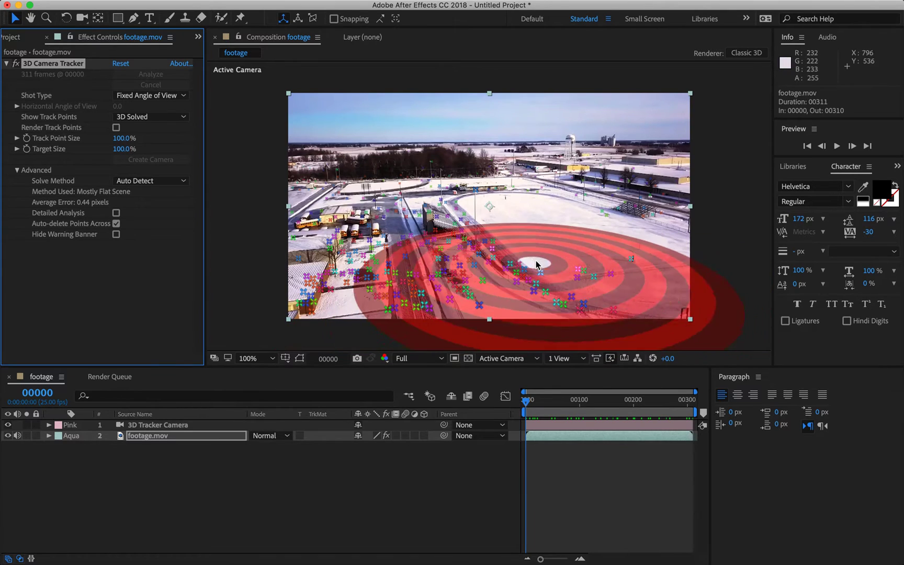
mouse_move(521, 256)
mouse_down()
mouse_move(528, 289)
mouse_move(531, 261)
mouse_up()
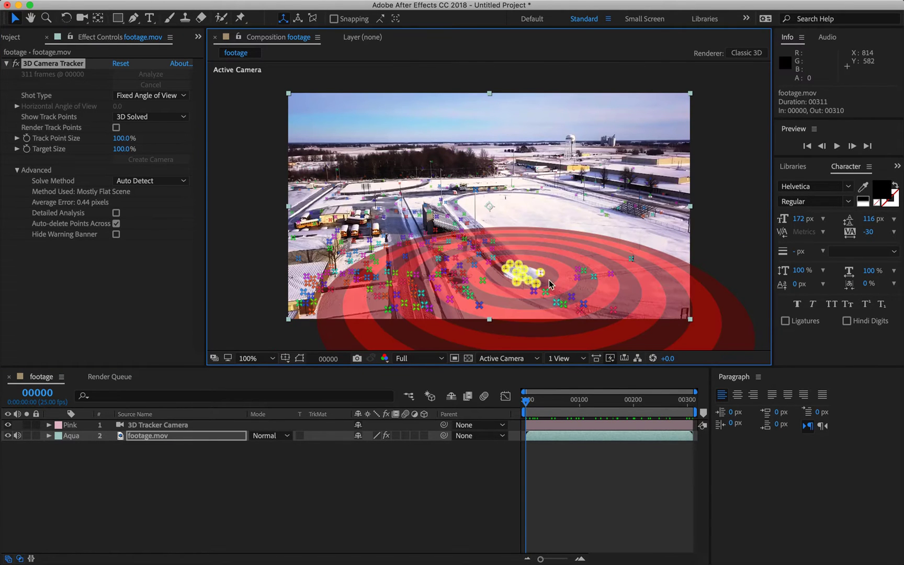
right_click(526, 281)
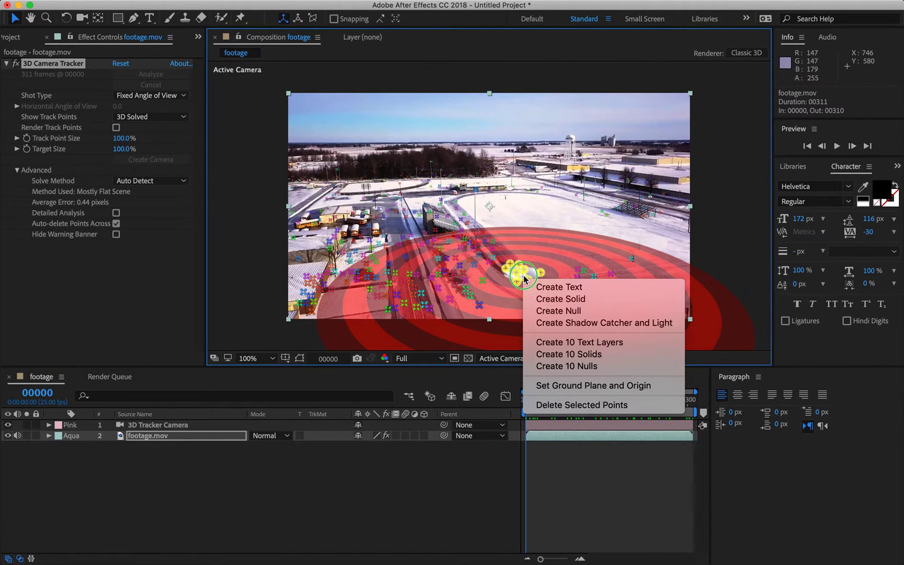
click(584, 366)
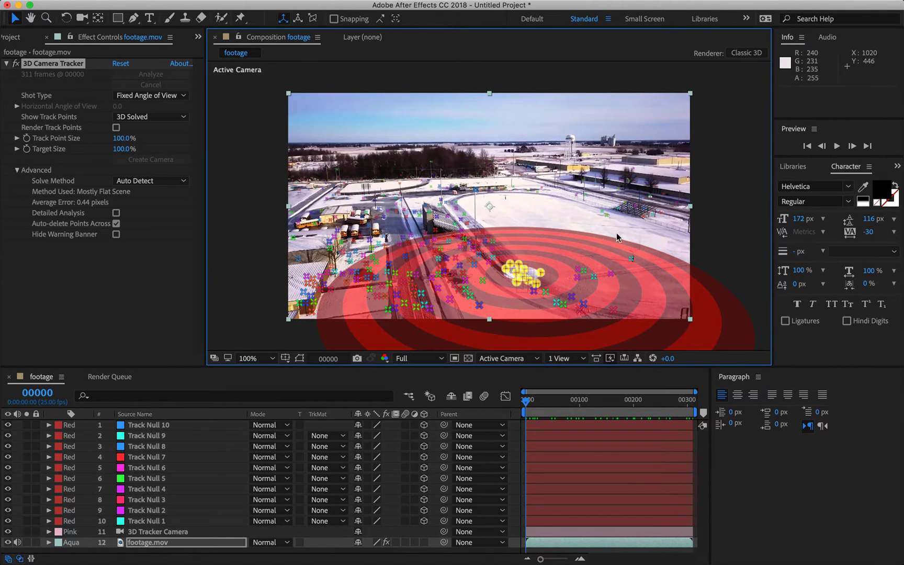
Create 3 nulls from far-field points, then 3 more at frame 205.
click(542, 187)
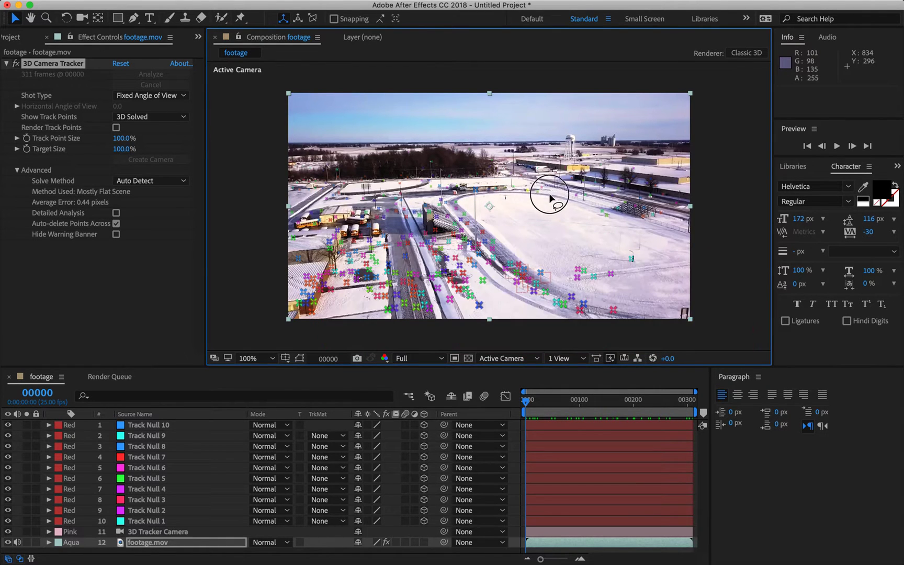
right_click(542, 195)
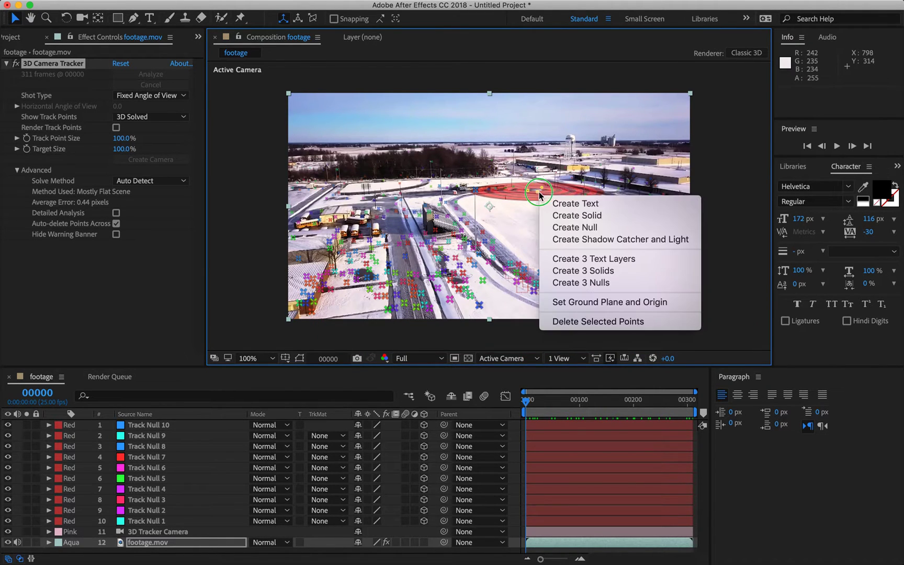
click(581, 282)
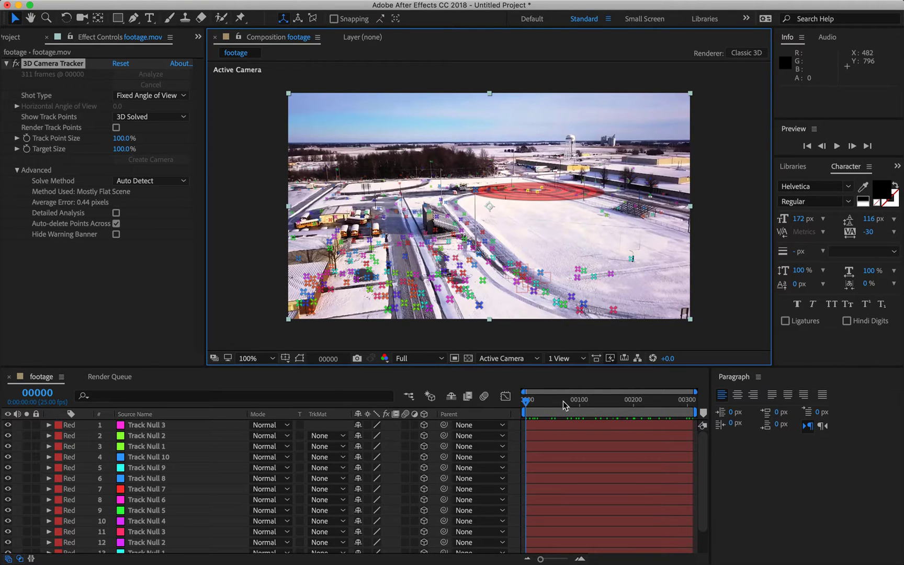
drag(550, 407, 636, 401)
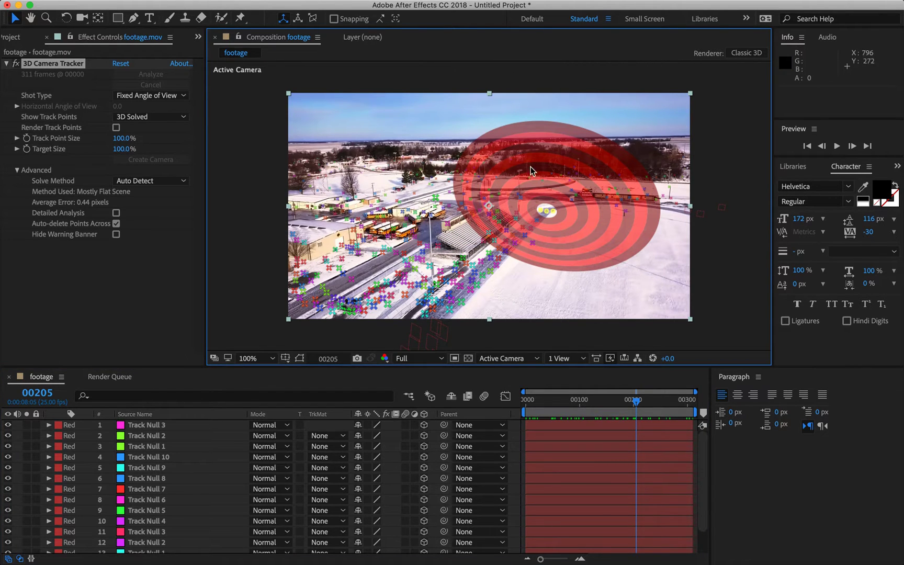
right_click(544, 208)
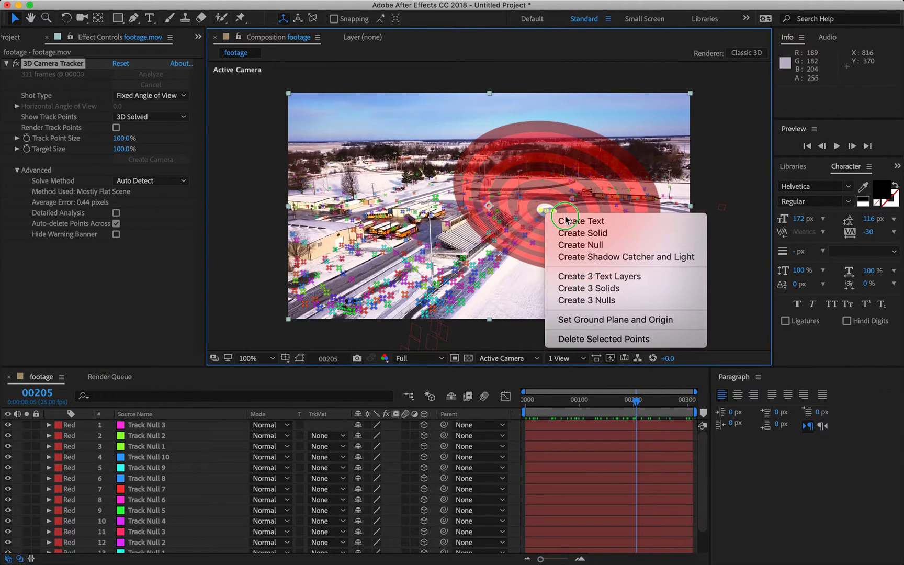
click(597, 306)
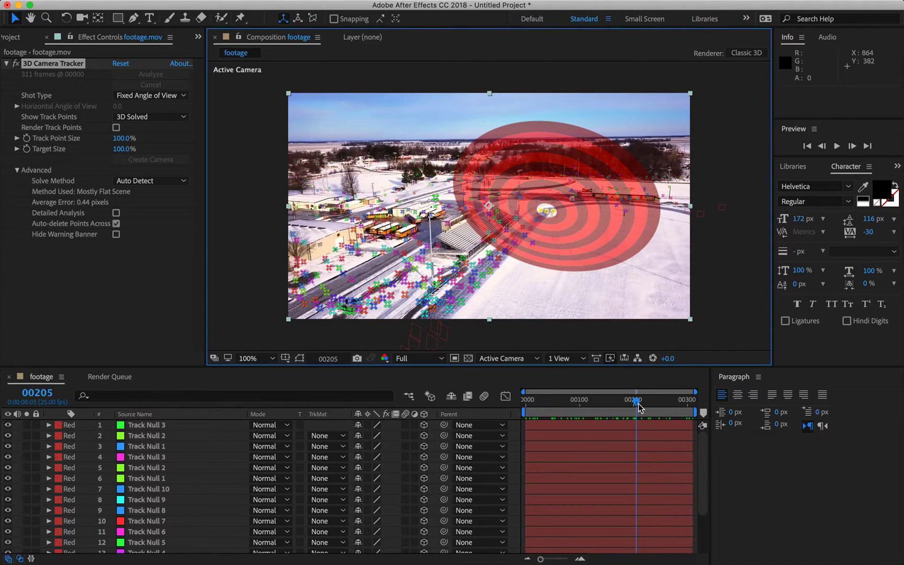
At frame 00310, create 7 nulls near the left buildings and 15 from a right-side cluster.
drag(639, 407, 714, 407)
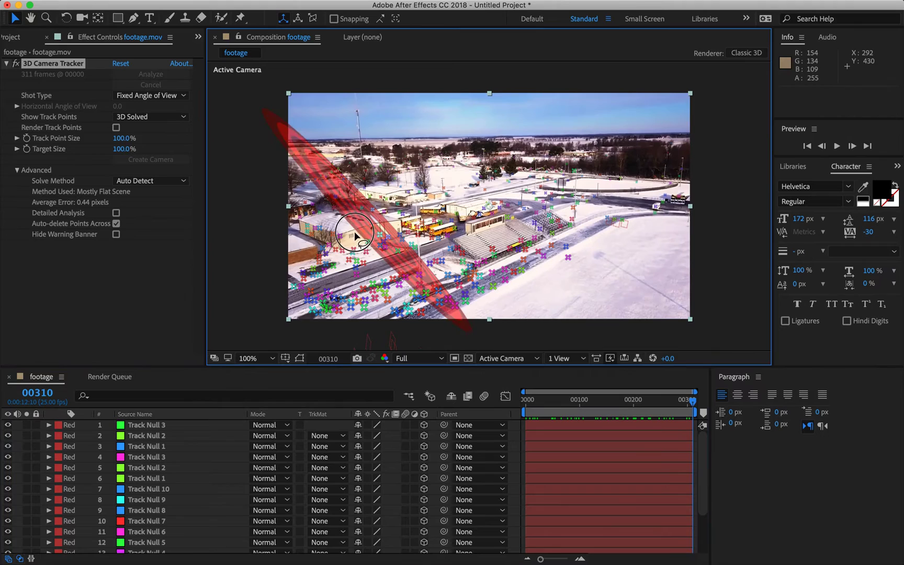
drag(361, 232, 395, 259)
right_click(383, 247)
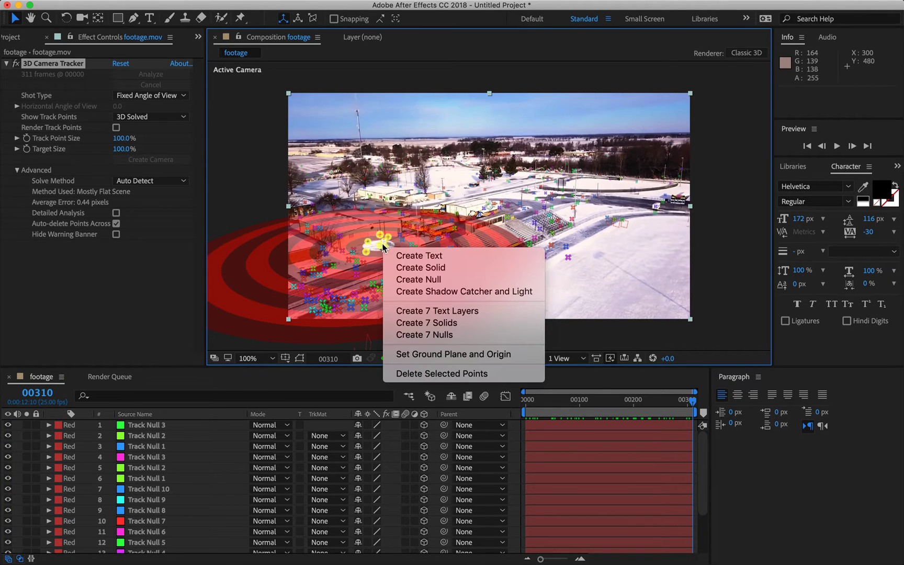
click(435, 335)
click(556, 184)
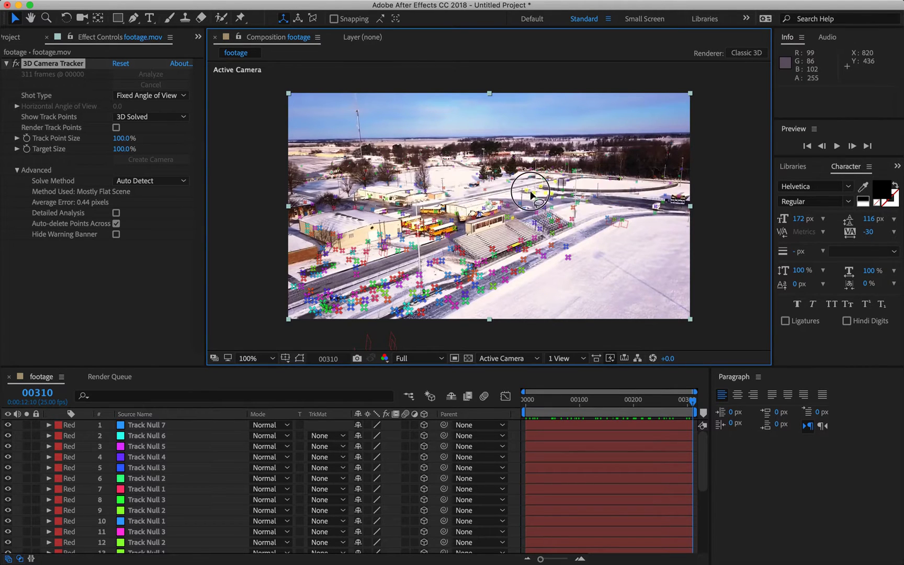
drag(529, 199, 567, 236)
right_click(547, 217)
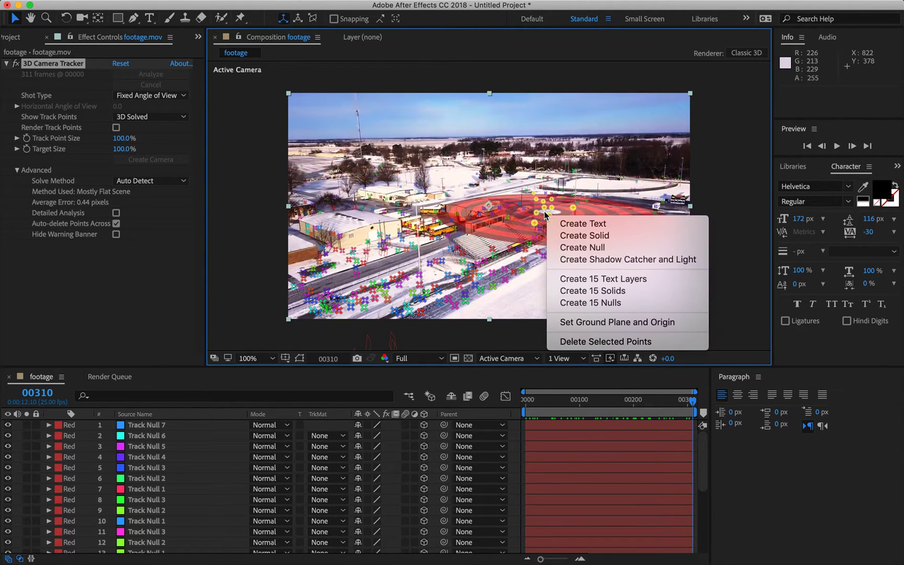
click(599, 304)
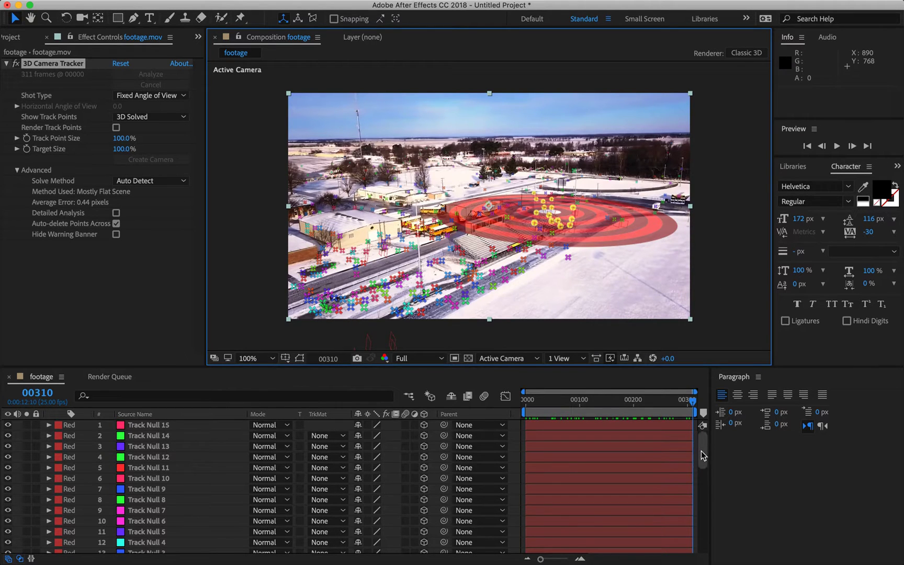
Select all 38 Track Nulls, reveal Position, and keyframe it at the first frame.
drag(702, 456, 705, 561)
click(170, 528)
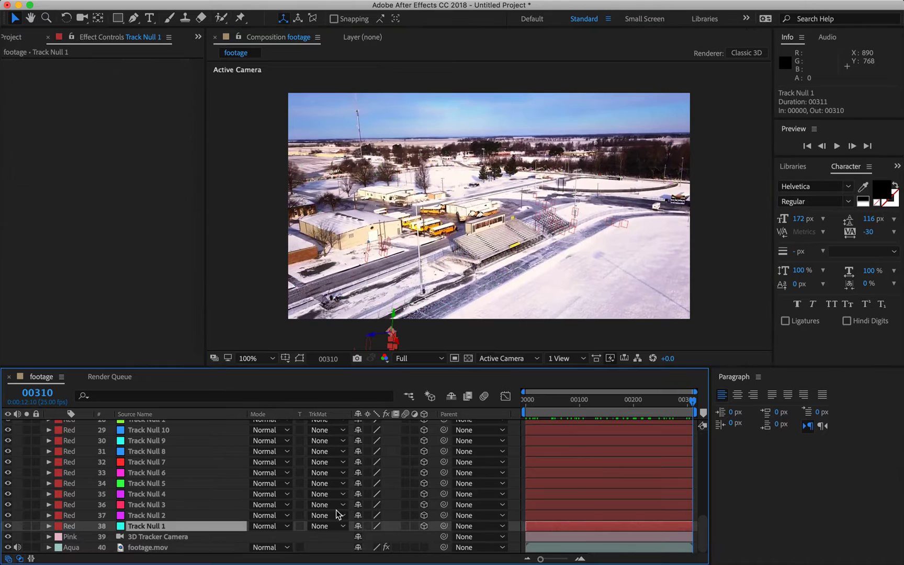
drag(701, 520, 701, 442)
shift+click(132, 430)
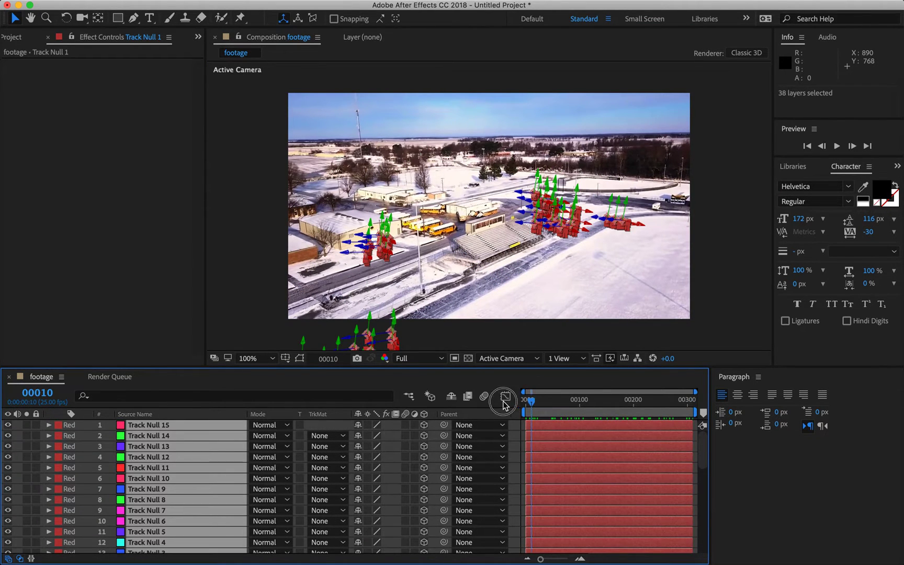
key(Home)
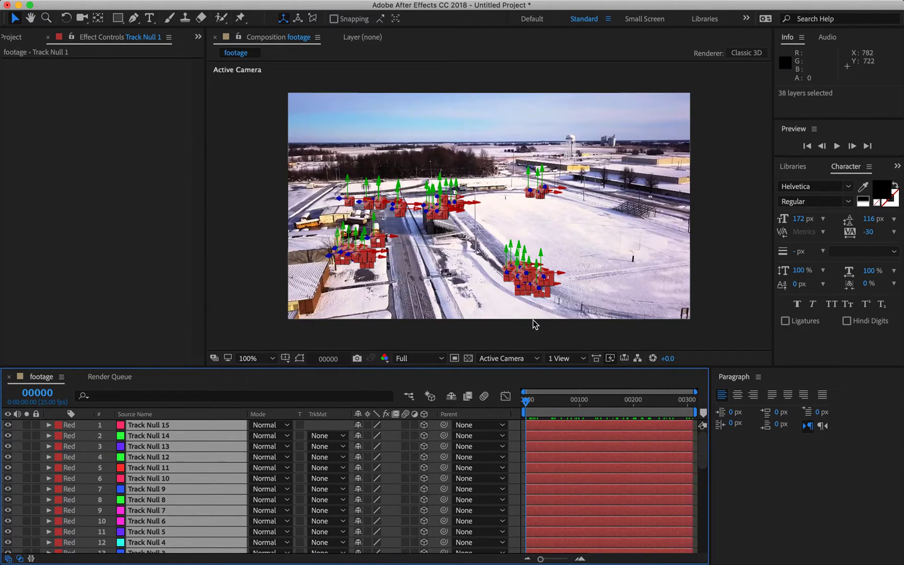
key(p)
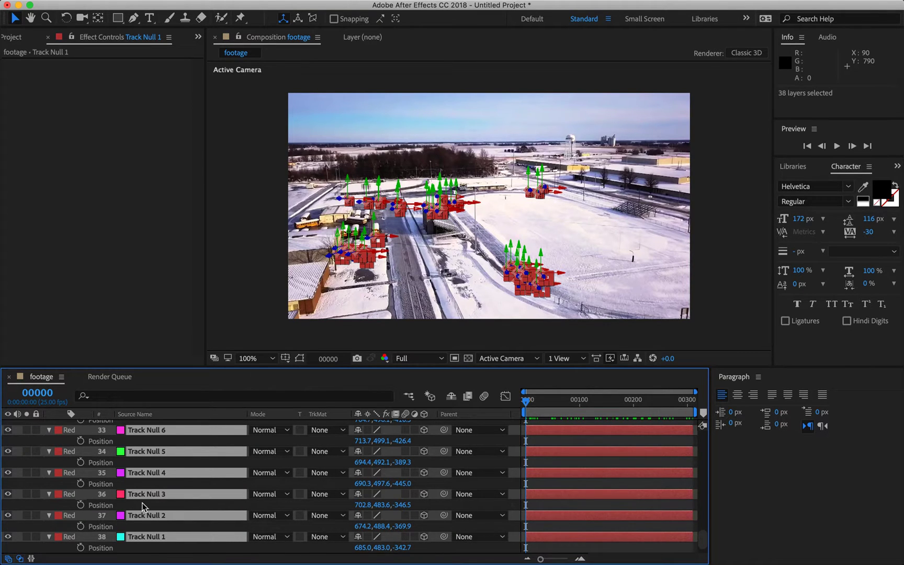
scroll(530, 540, down, 2)
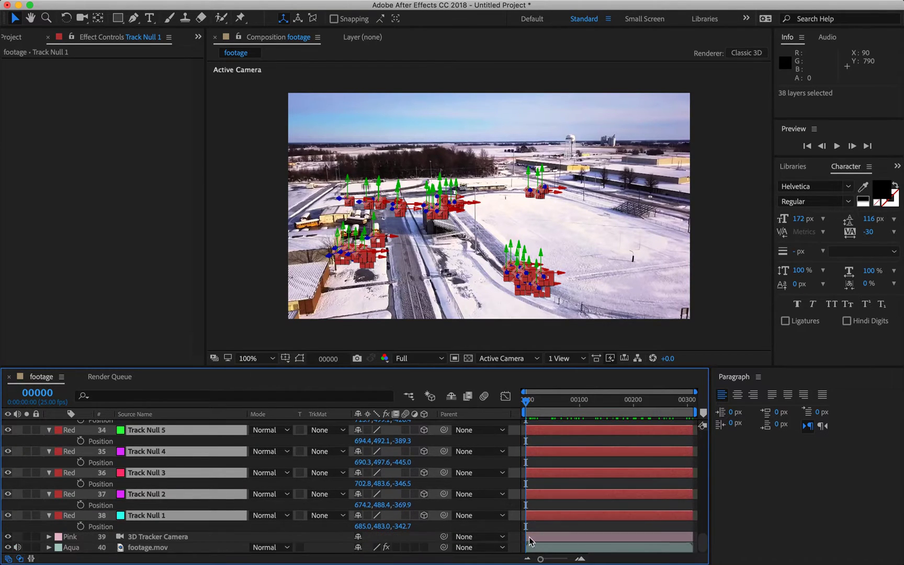
click(81, 526)
Add Position keyframes to the nulls at the last frame, 00310.
scroll(83, 405, up, 5)
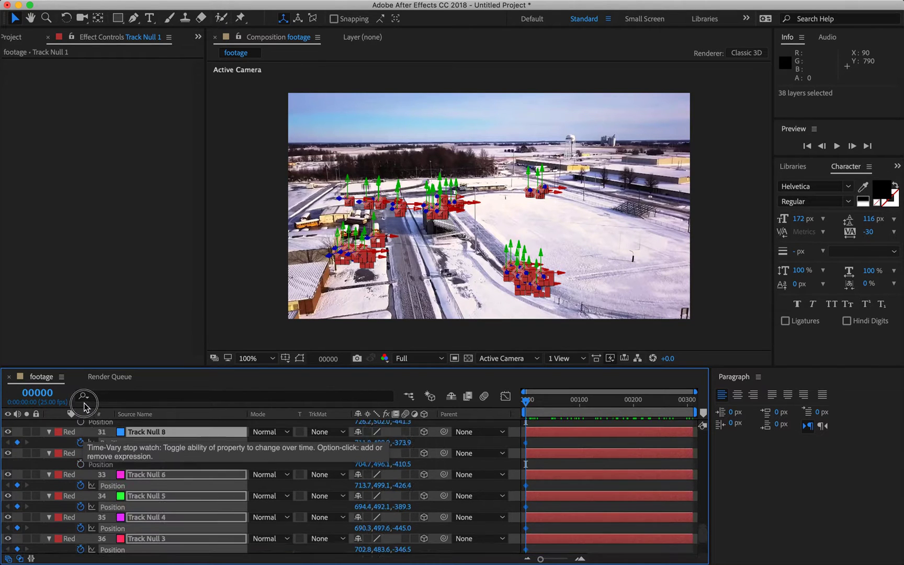
scroll(84, 400, up, 12)
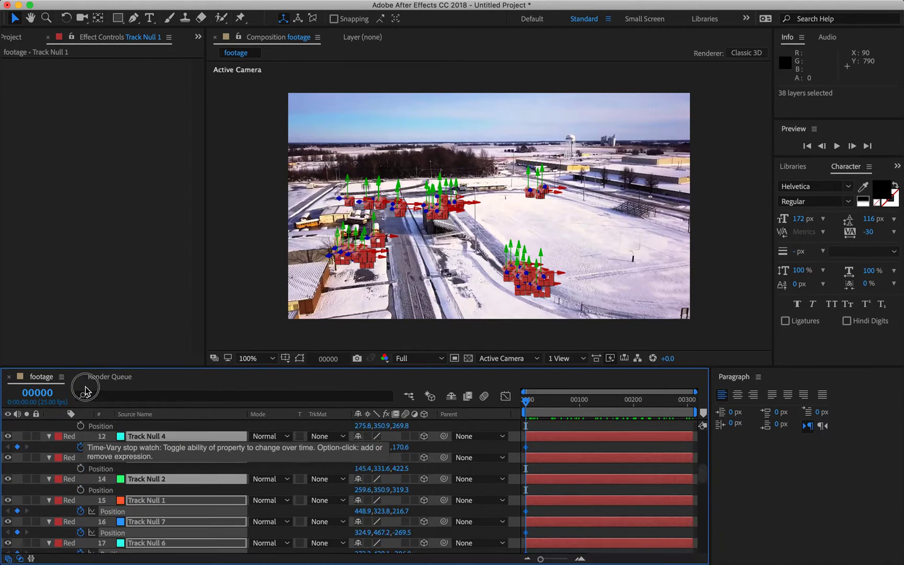
scroll(85, 386, up, 5)
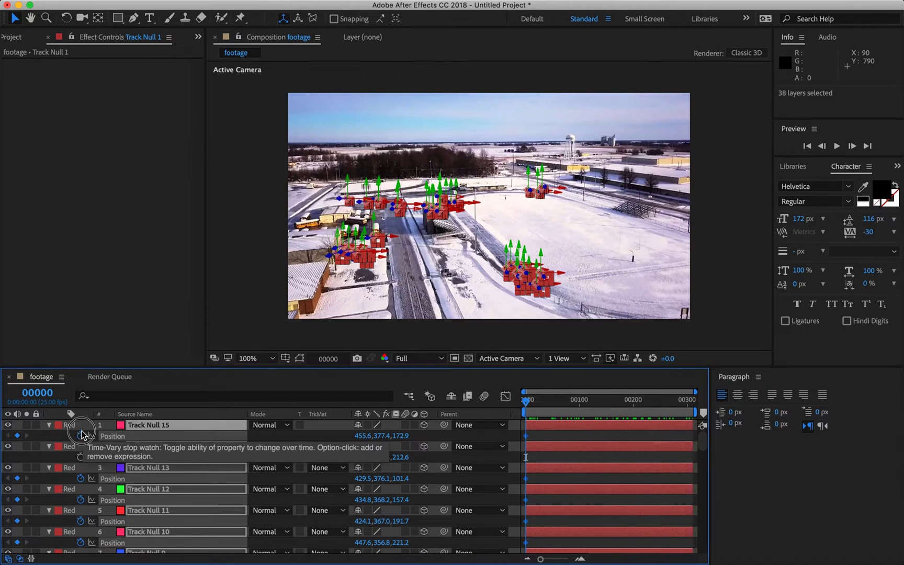
drag(535, 404, 749, 416)
click(17, 436)
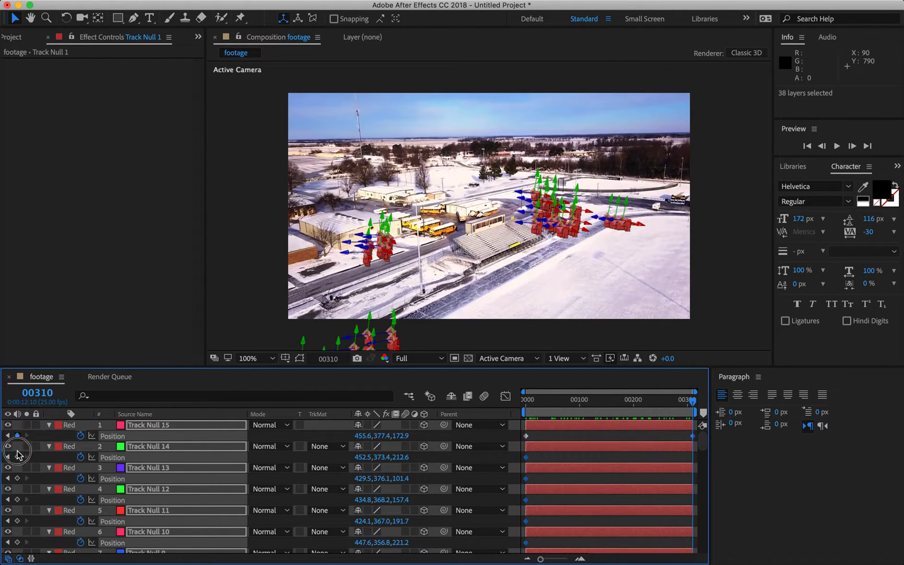
click(19, 559)
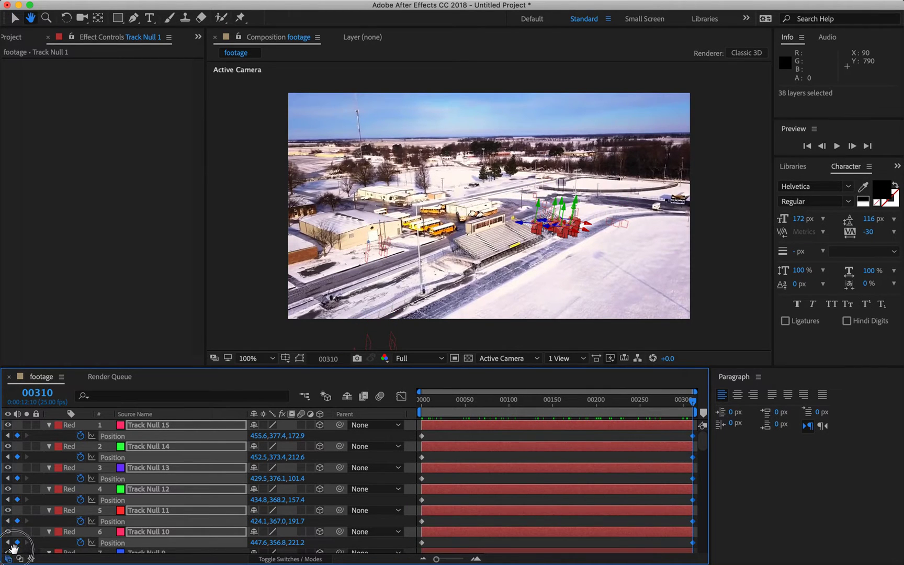
click(19, 534)
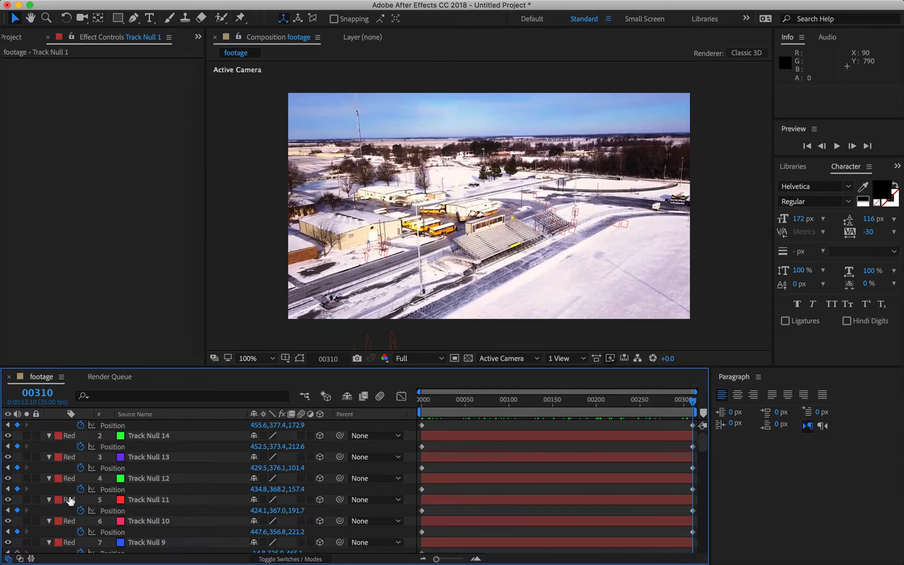
Fill in missing 00310 Position keyframes on remaining nulls, including Track Null 6 and layer 21.
scroll(63, 497, down, 10)
scroll(47, 501, down, 10)
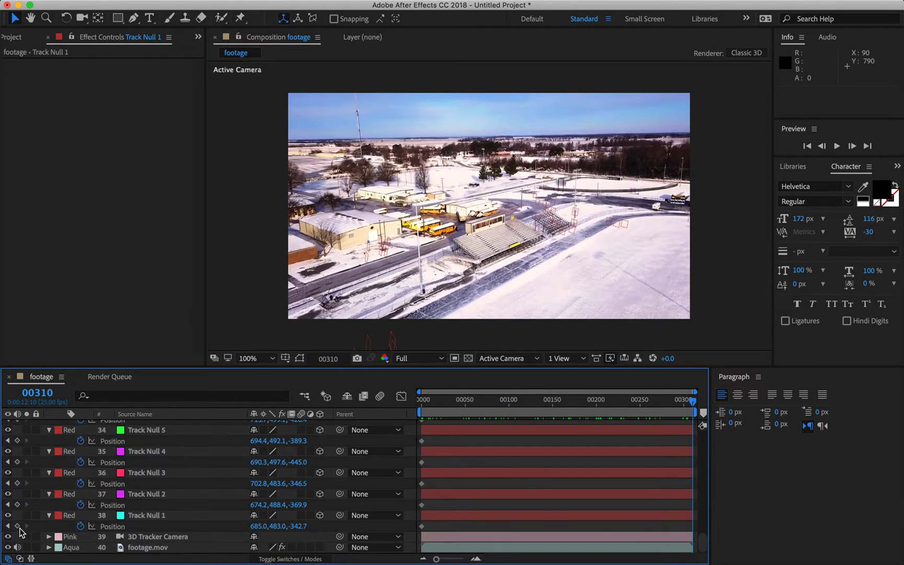
mouse_move(21, 532)
mouse_down()
mouse_move(24, 438)
mouse_move(21, 545)
mouse_move(20, 444)
mouse_move(17, 526)
mouse_move(35, 499)
mouse_up()
scroll(23, 458, up, 2)
scroll(21, 532, up, 2)
scroll(20, 471, up, 2)
scroll(16, 454, up, 1)
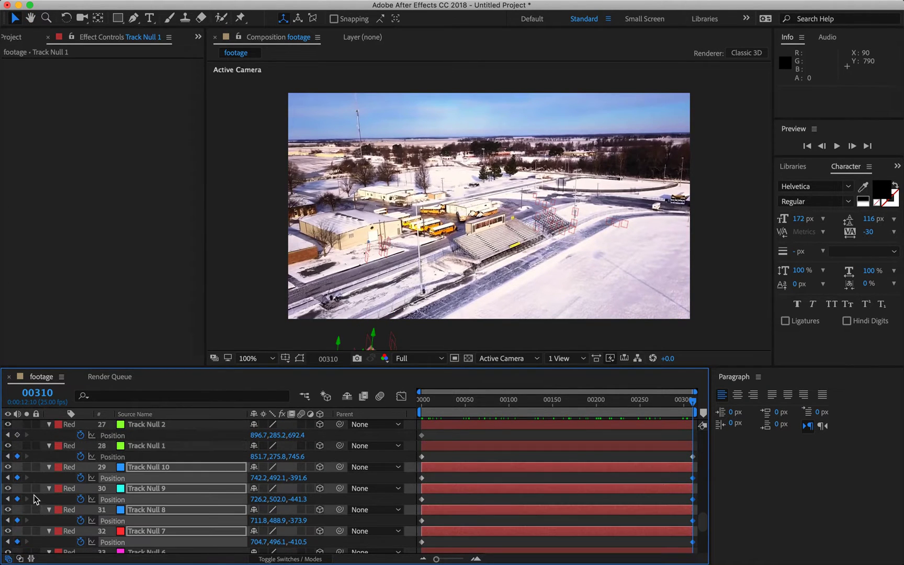
scroll(29, 482, down, 3)
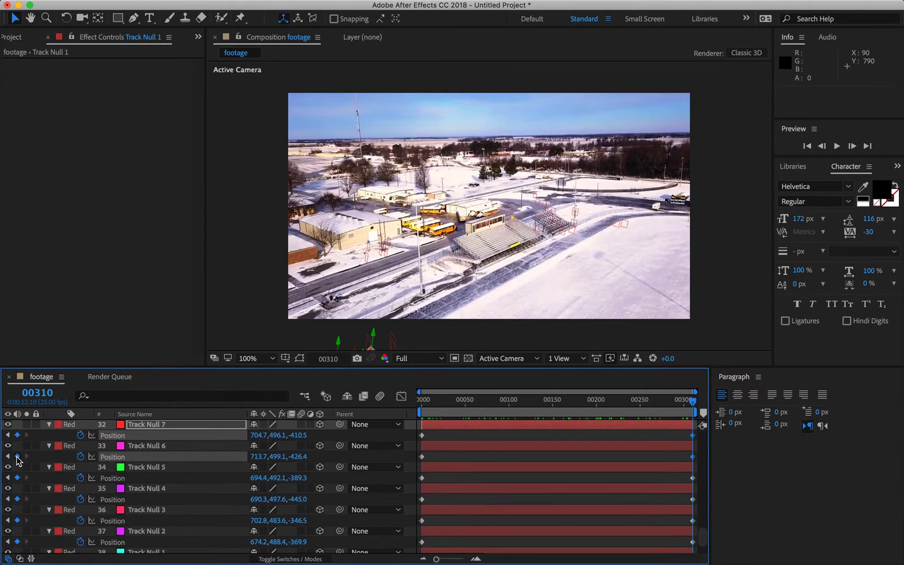
click(30, 478)
scroll(30, 471, up, 6)
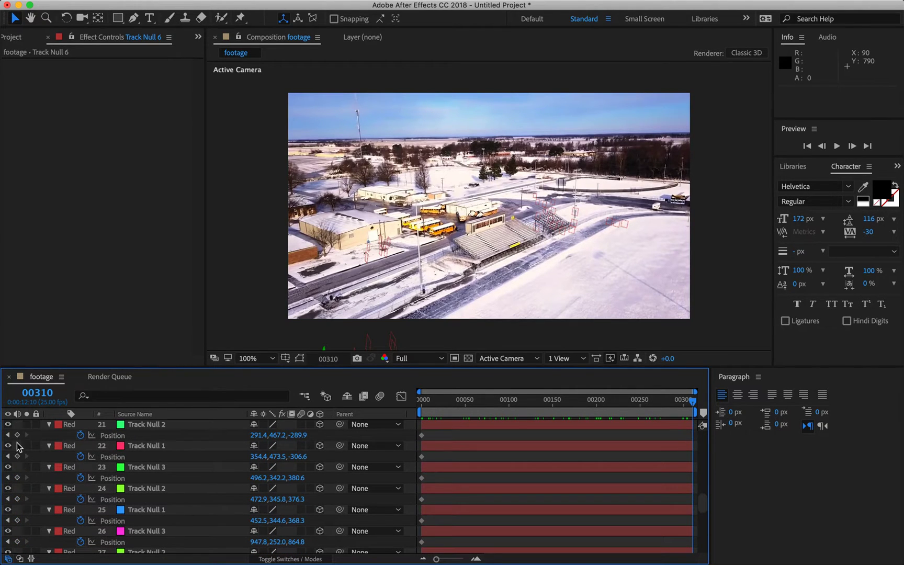
drag(19, 446, 16, 541)
scroll(38, 493, down, 1)
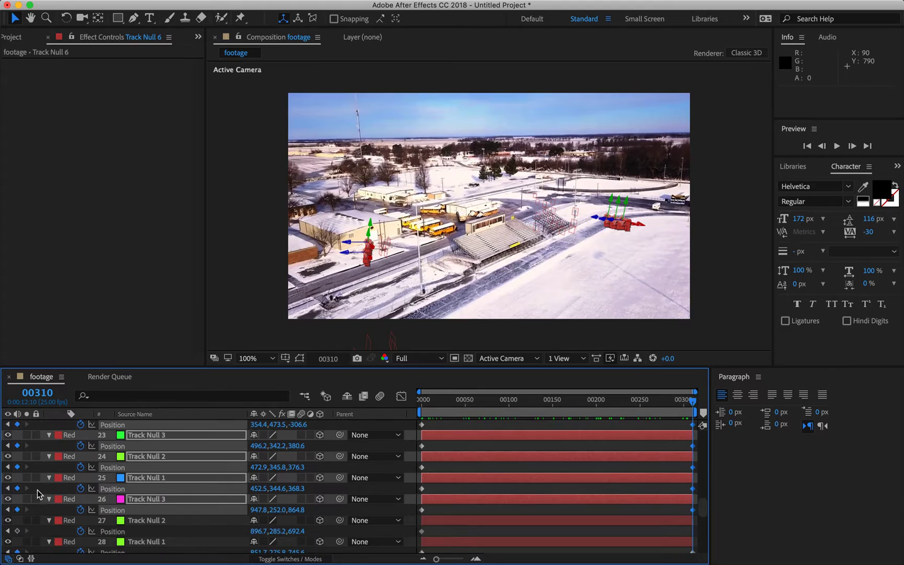
scroll(37, 493, up, 3)
click(16, 485)
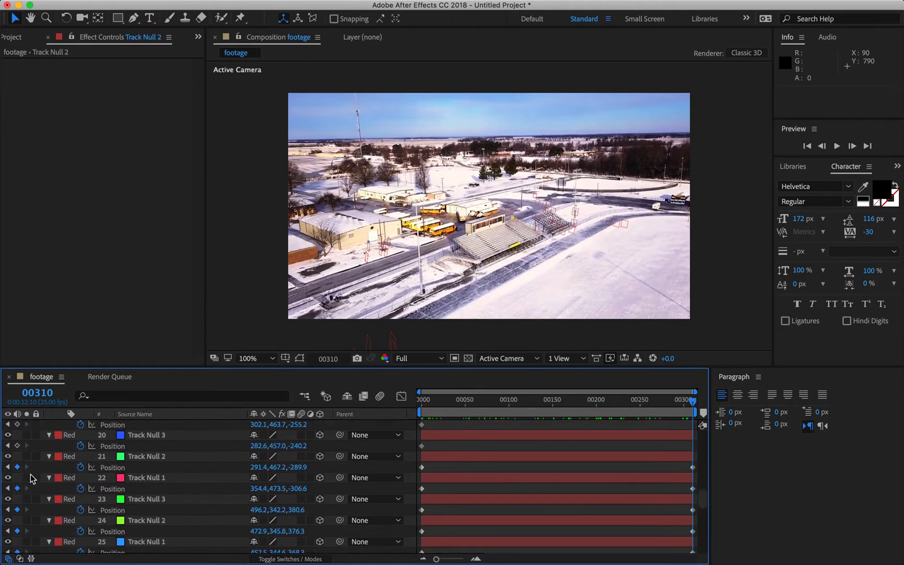
scroll(30, 478, up, 3)
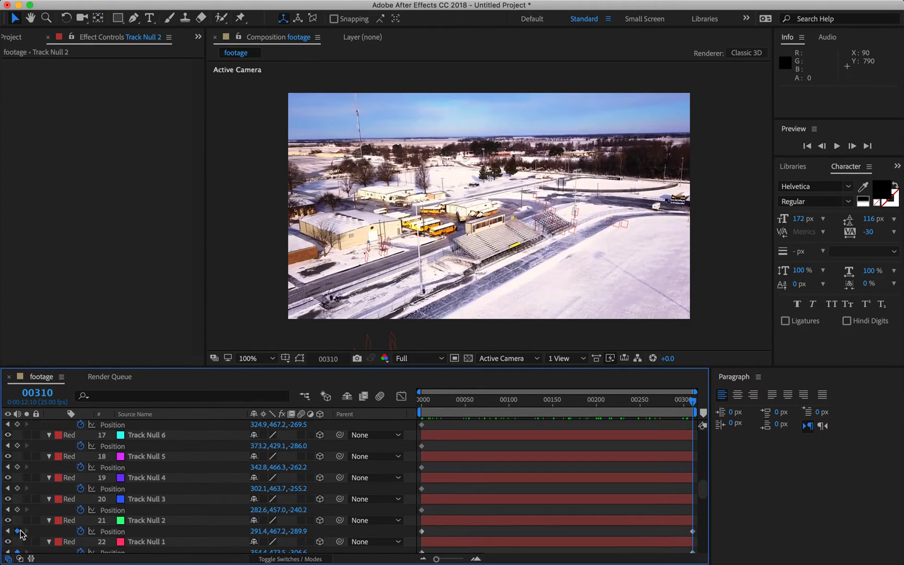
drag(18, 512, 20, 426)
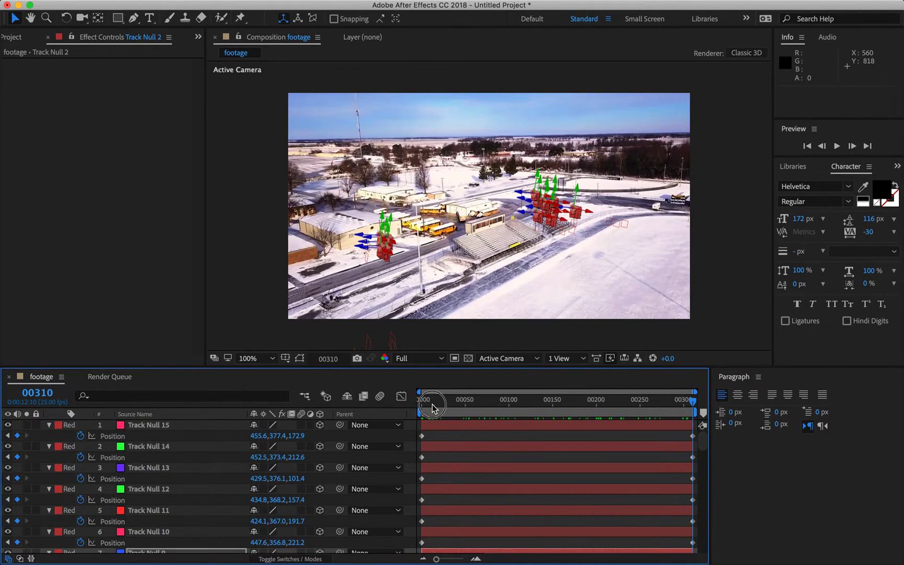
Select all 38 Track Null layers and collapse their properties.
mouse_move(432, 408)
mouse_down()
mouse_move(425, 409)
mouse_move(583, 406)
mouse_move(661, 417)
mouse_move(443, 414)
mouse_move(321, 424)
mouse_move(461, 393)
mouse_move(540, 398)
mouse_move(422, 398)
mouse_up()
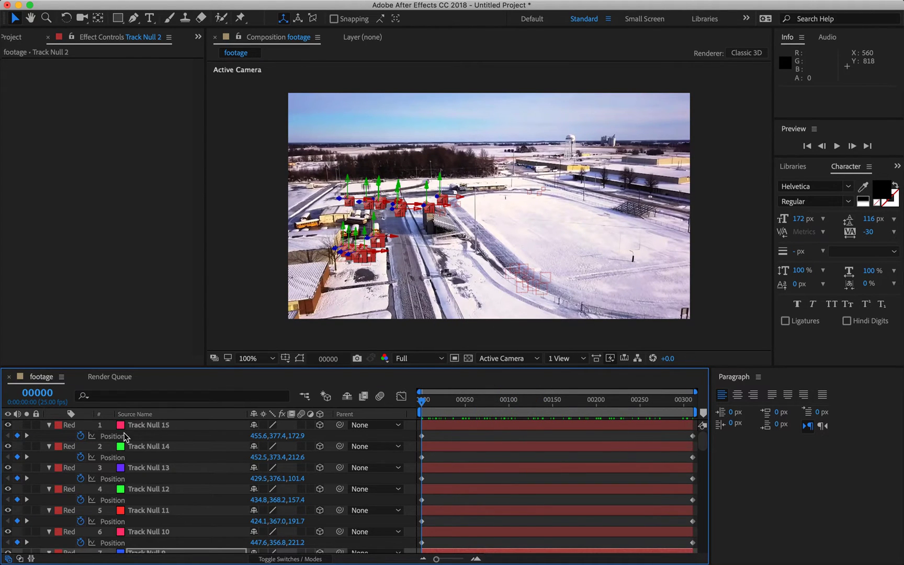
click(361, 425)
drag(701, 444, 702, 547)
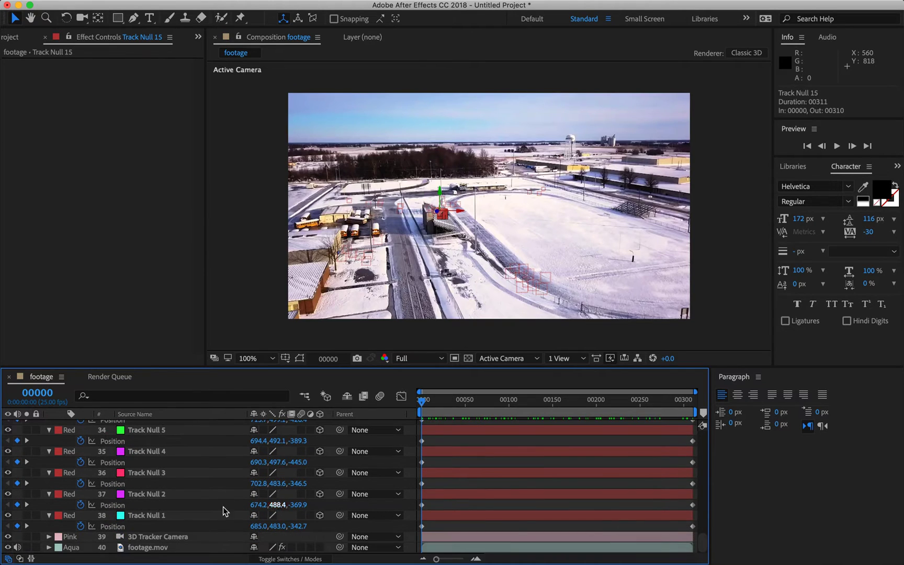
shift+click(166, 519)
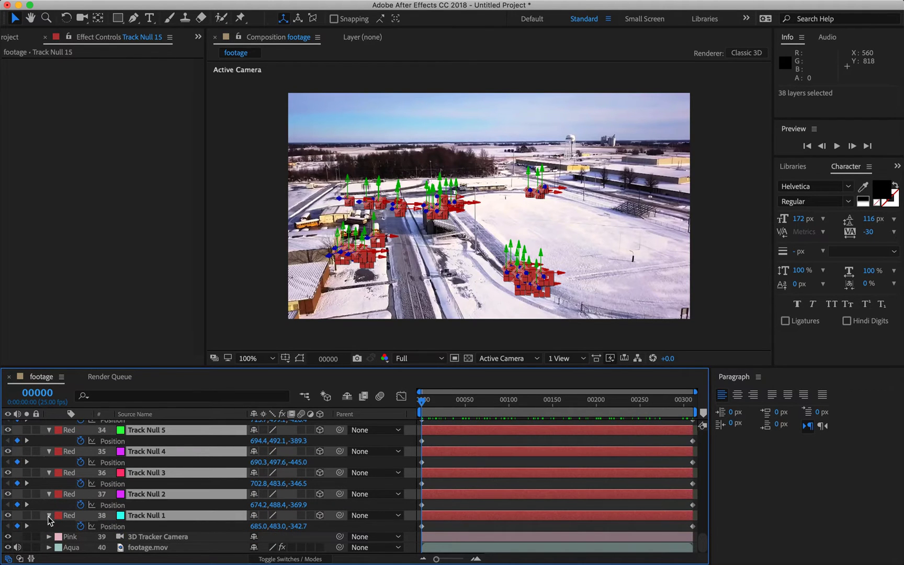
click(50, 518)
Preview the nulls through the clip, select the 3D Tracker Camera, and undo an accidental Track Null 1 trim.
drag(429, 406, 386, 412)
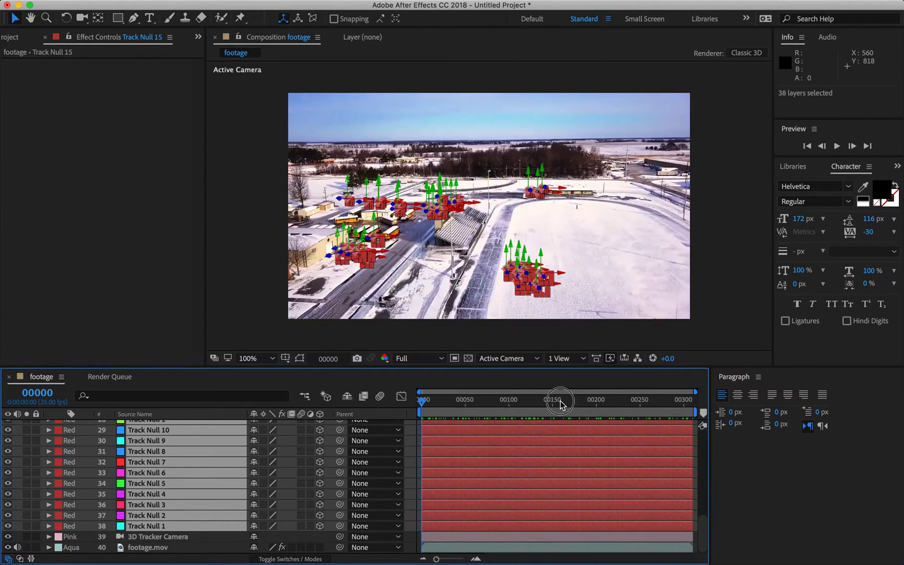
drag(559, 404, 353, 415)
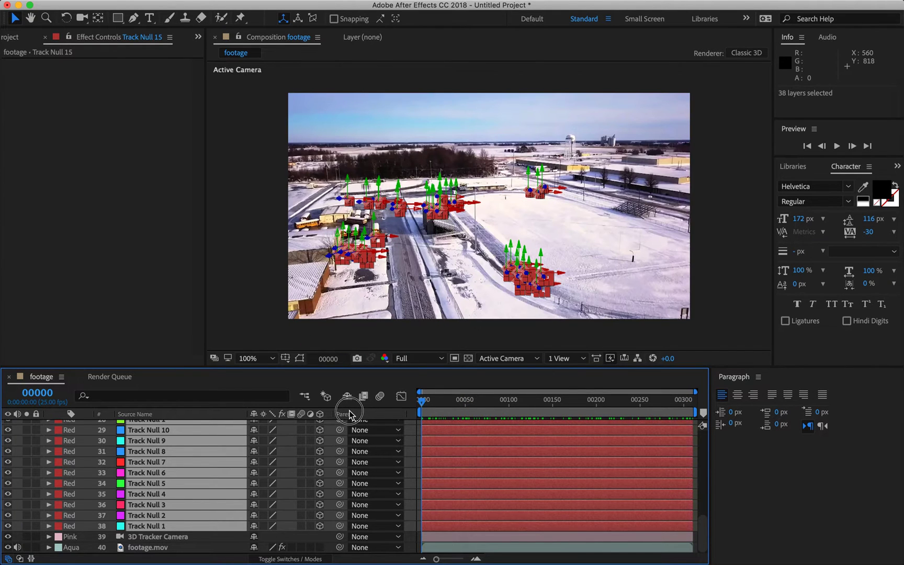
click(150, 538)
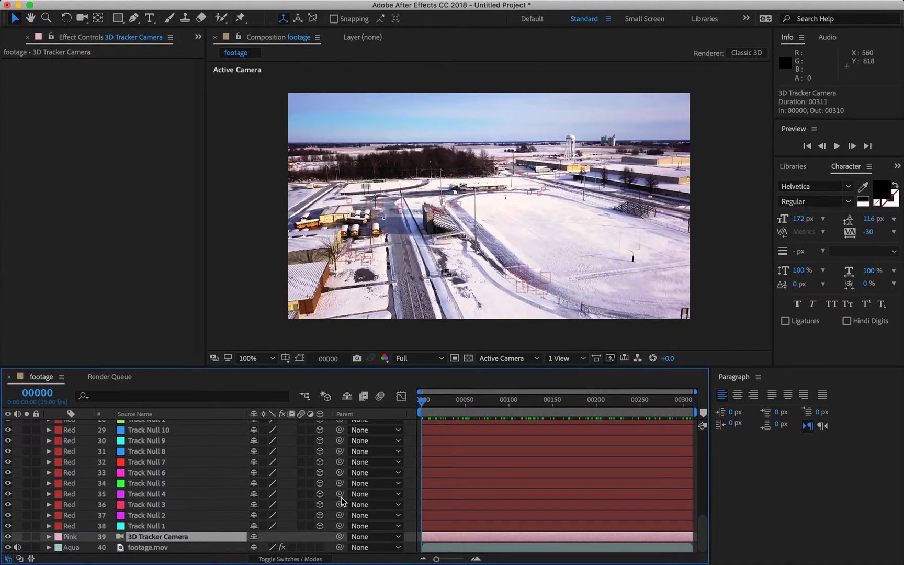
drag(696, 520, 666, 512)
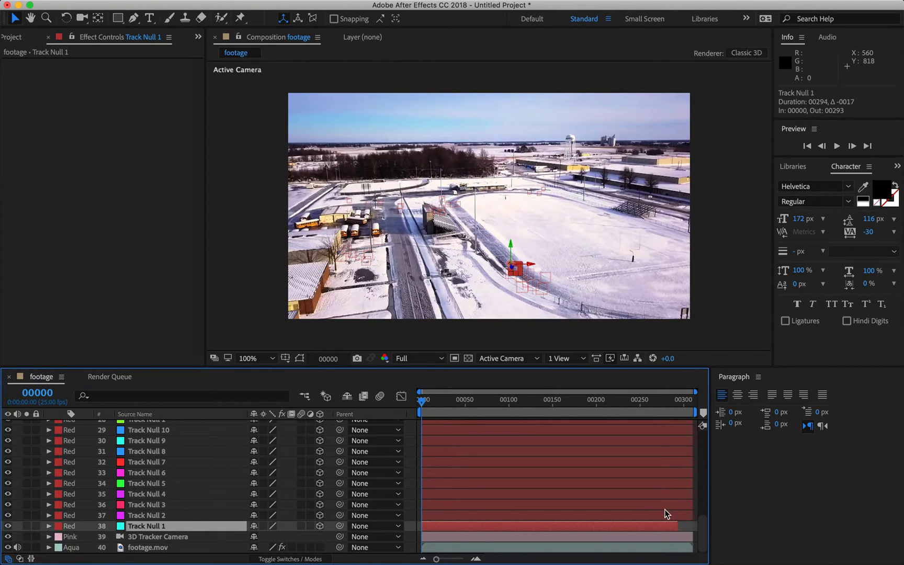
key(super+z)
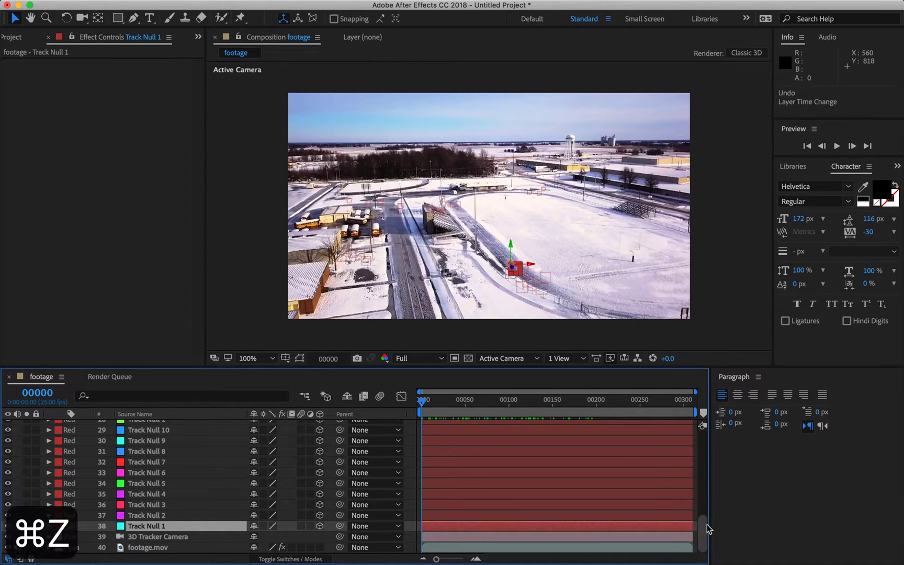
click(177, 538)
drag(702, 528, 704, 446)
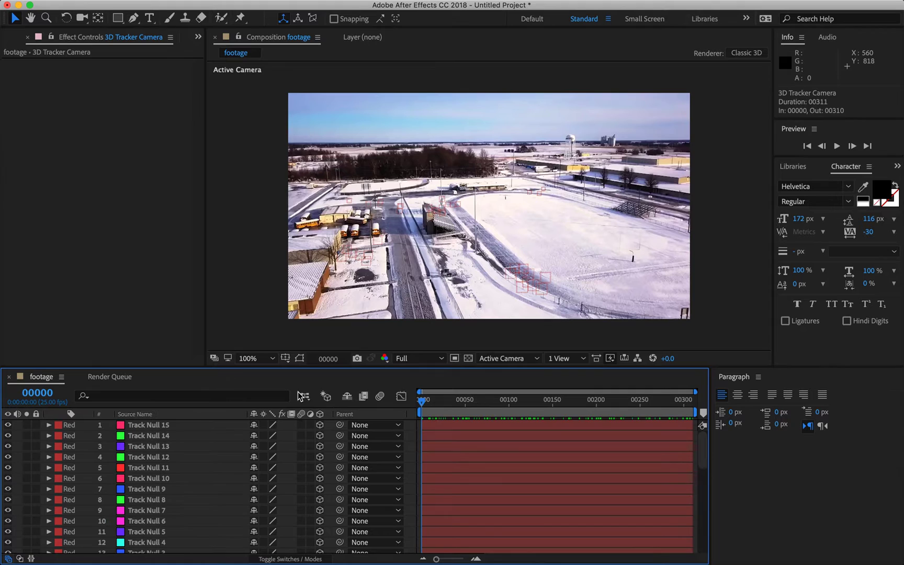
Select all 39 layers and check Recent Script Files for AE3D Export, closing the menu unused.
shift+click(166, 429)
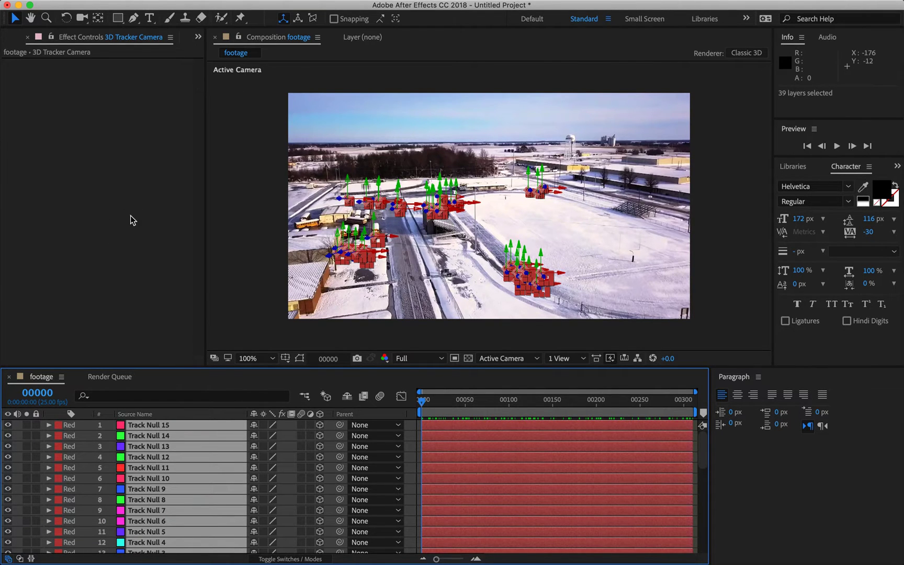
mouse_move(82, 3)
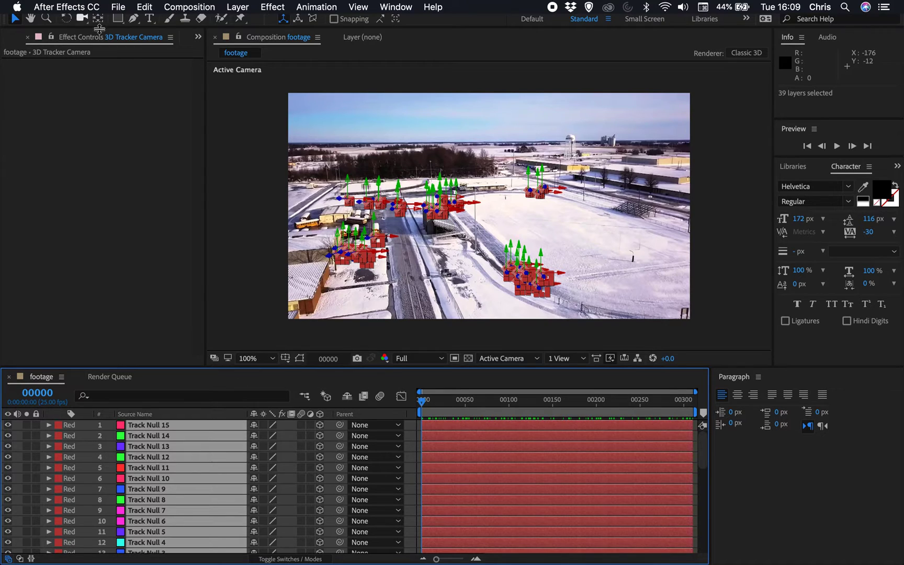
click(122, 9)
mouse_move(194, 335)
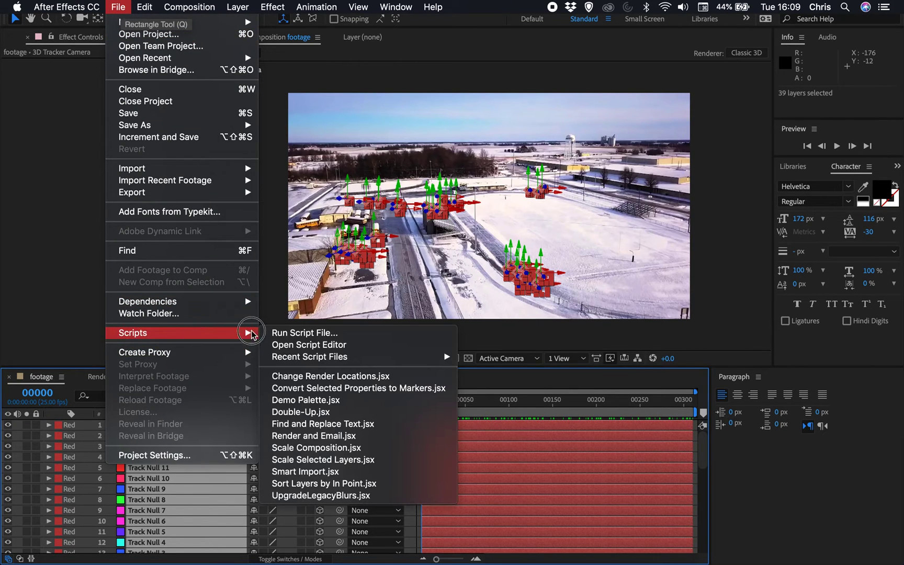
mouse_move(345, 364)
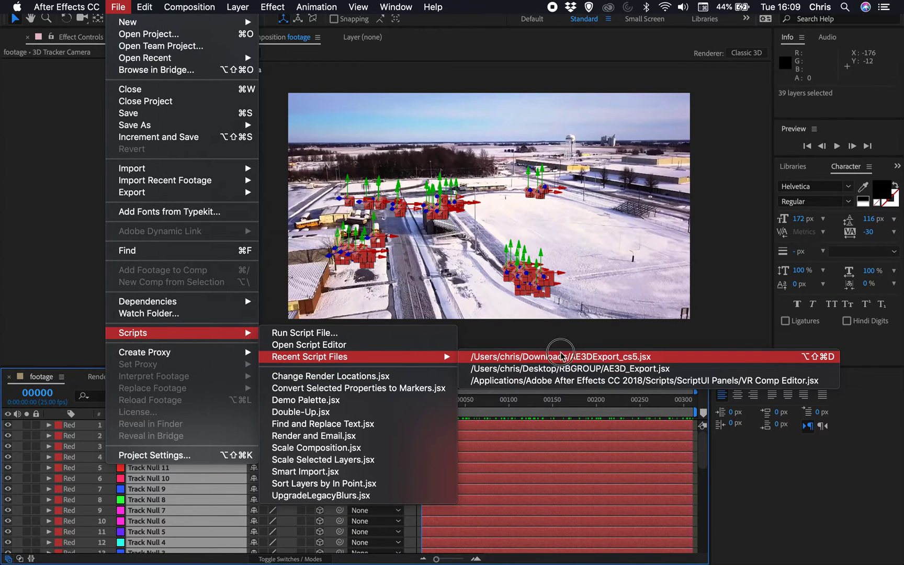
mouse_move(438, 356)
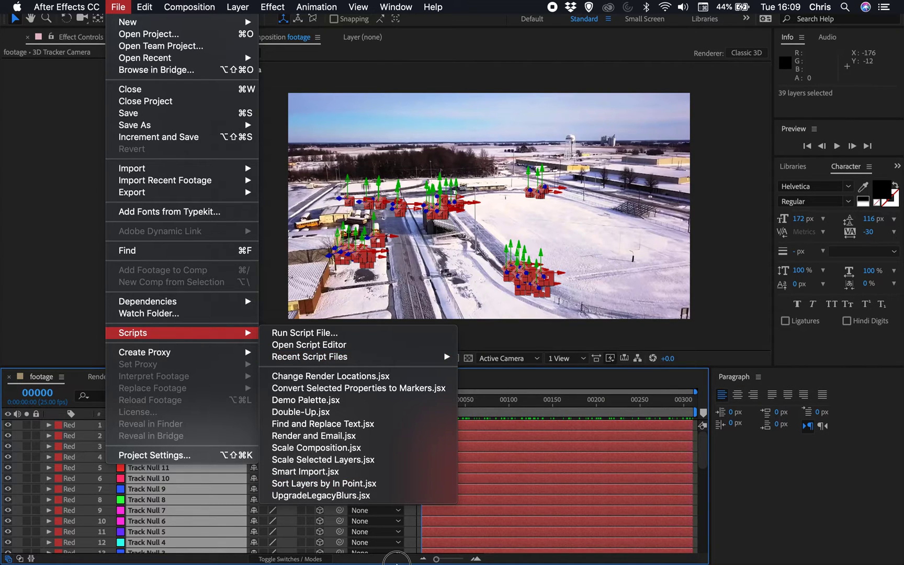
click(351, 563)
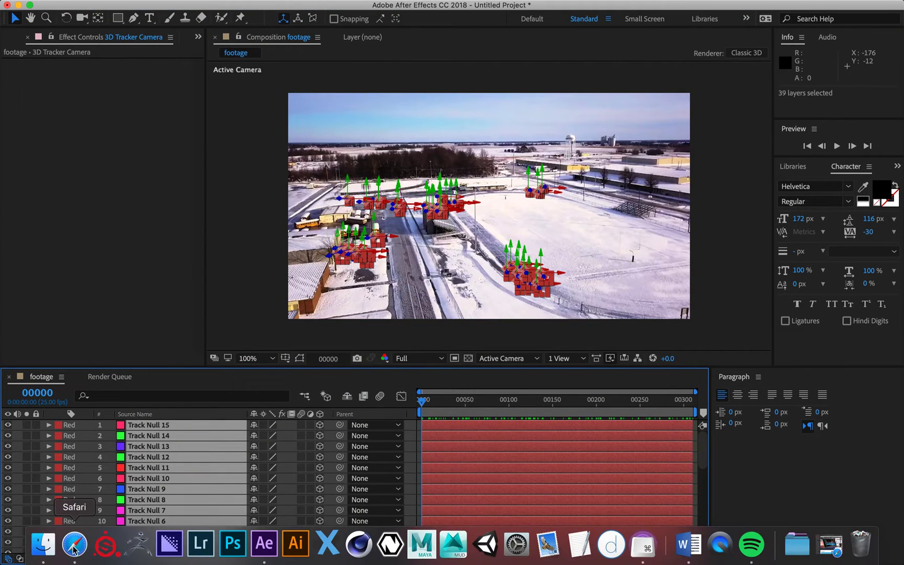
Search Google for "ae3d export" in a new Safari tab.
click(75, 544)
key(super+t)
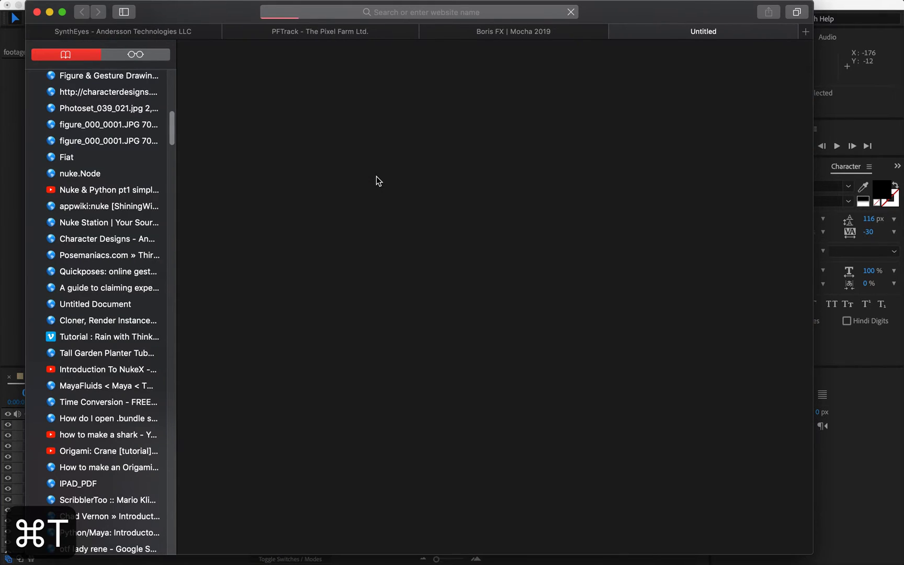
text(aed)
key(BackSpace)
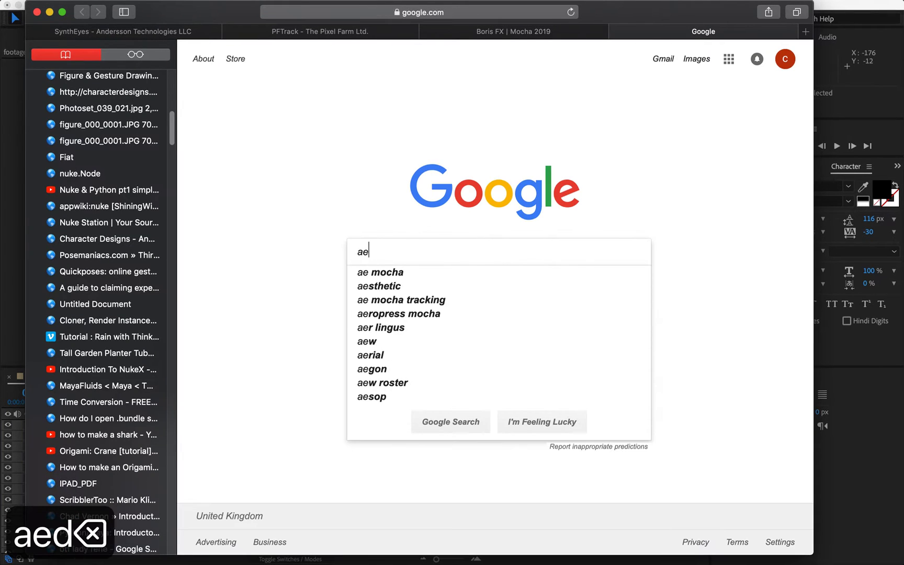
text(3d export)
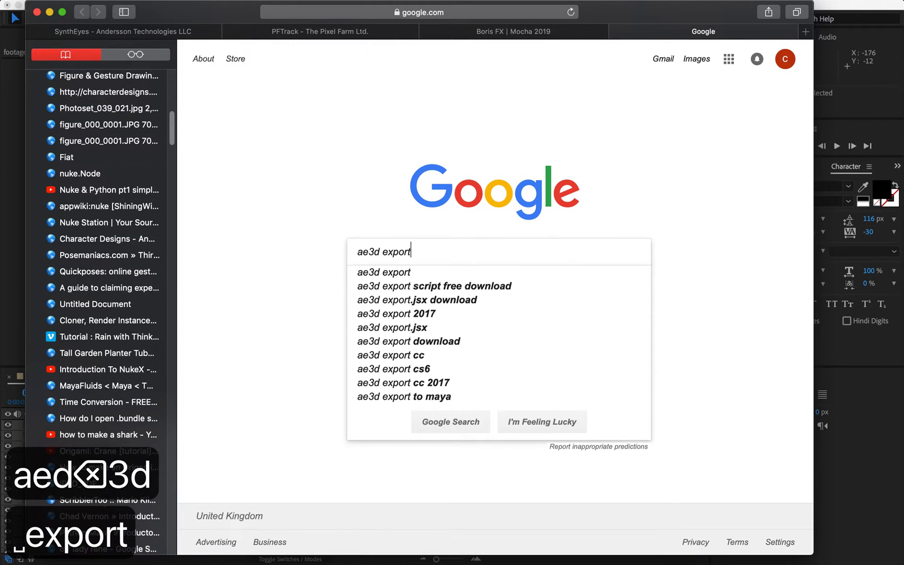
key(Return)
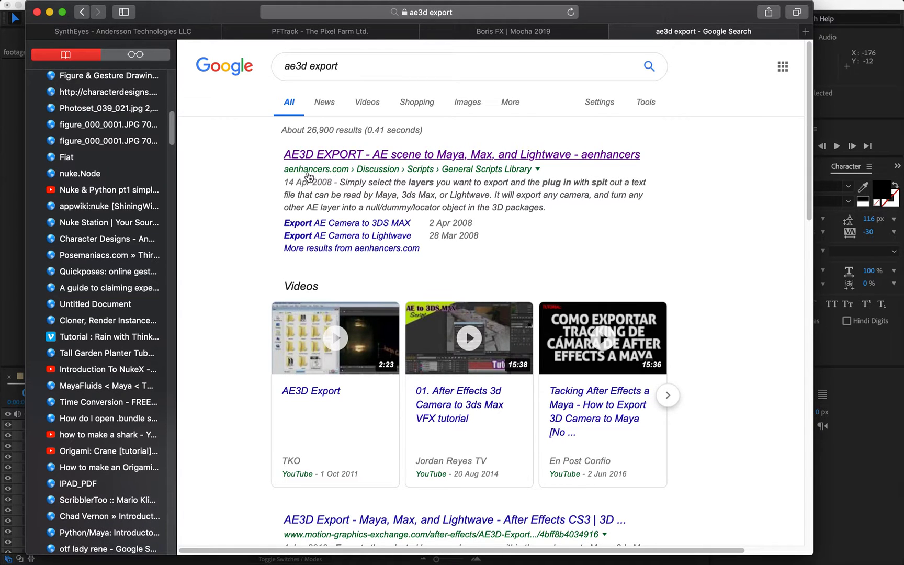
Open the aenhancers AE3D EXPORT thread and scroll to the script link.
click(386, 157)
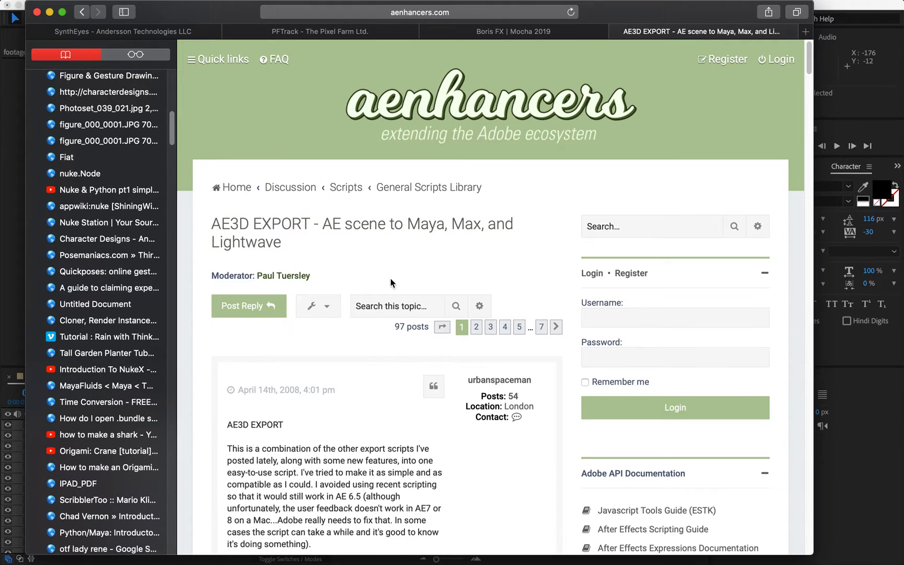
scroll(391, 278, down, 10)
scroll(335, 330, down, 9)
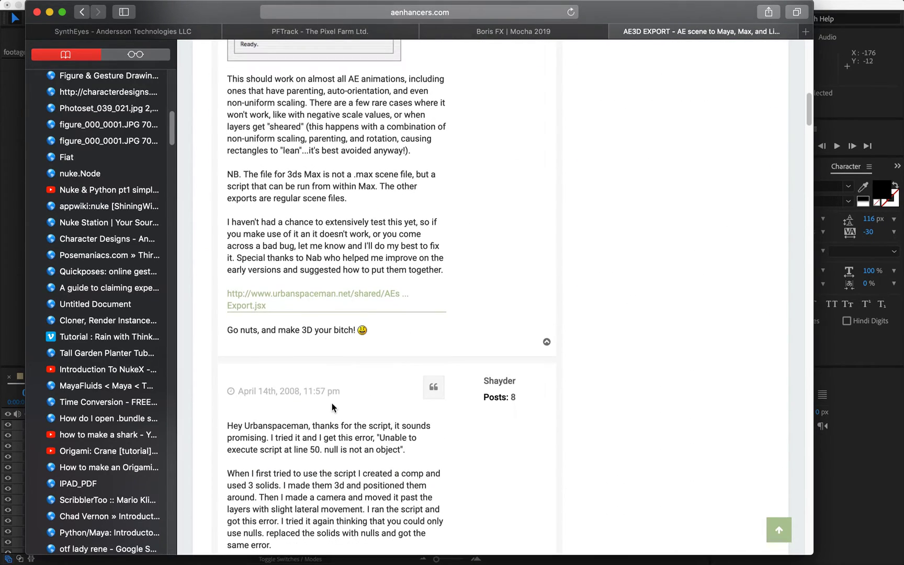
View the AE3D Export.jsx script link, then return to the forum thread.
click(317, 296)
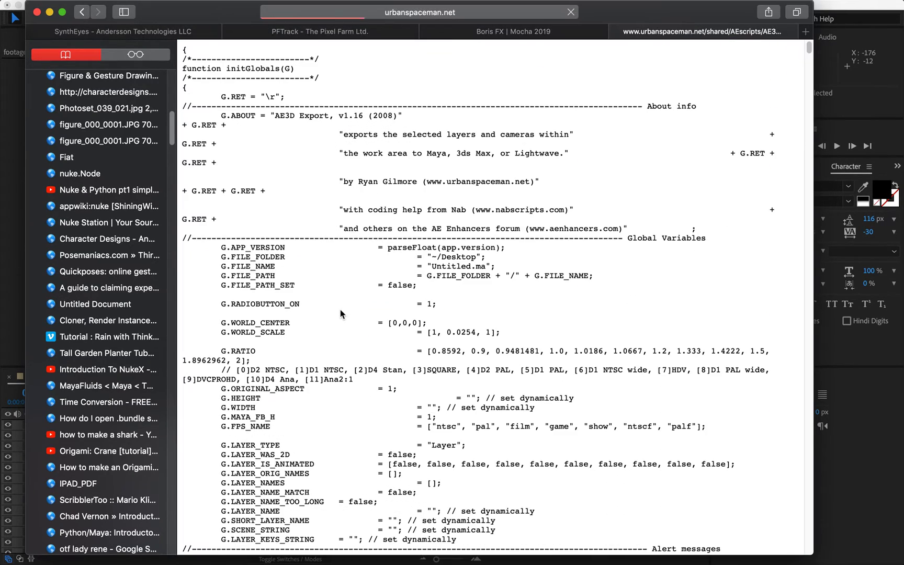
click(83, 12)
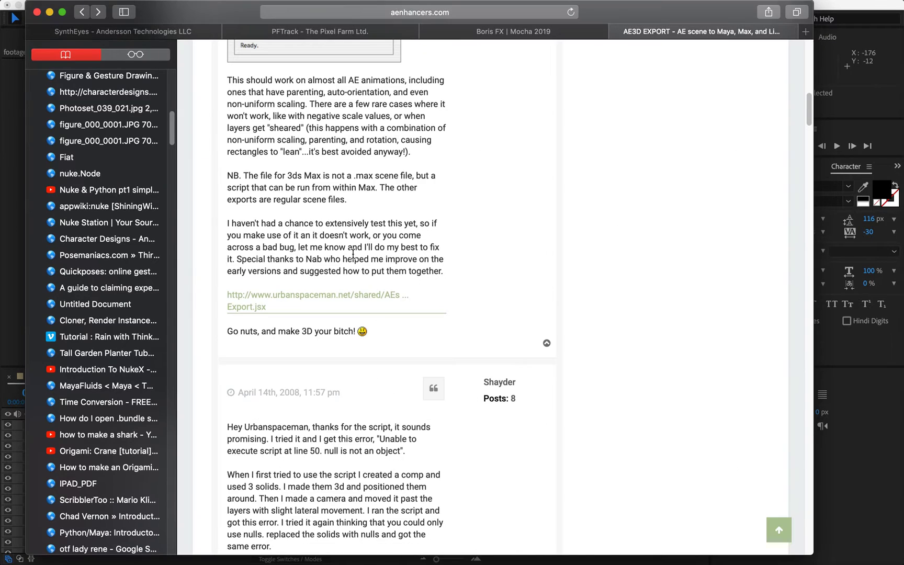
right_click(327, 299)
click(342, 298)
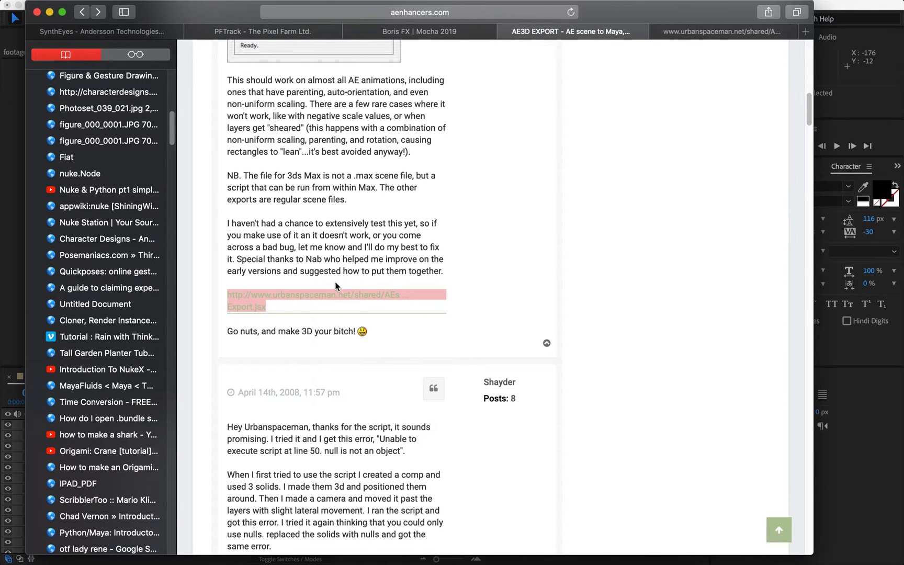
Save AE3D_Export.jsx into Desktop > 3d tracking and go back to After Effects.
right_click(345, 299)
click(411, 345)
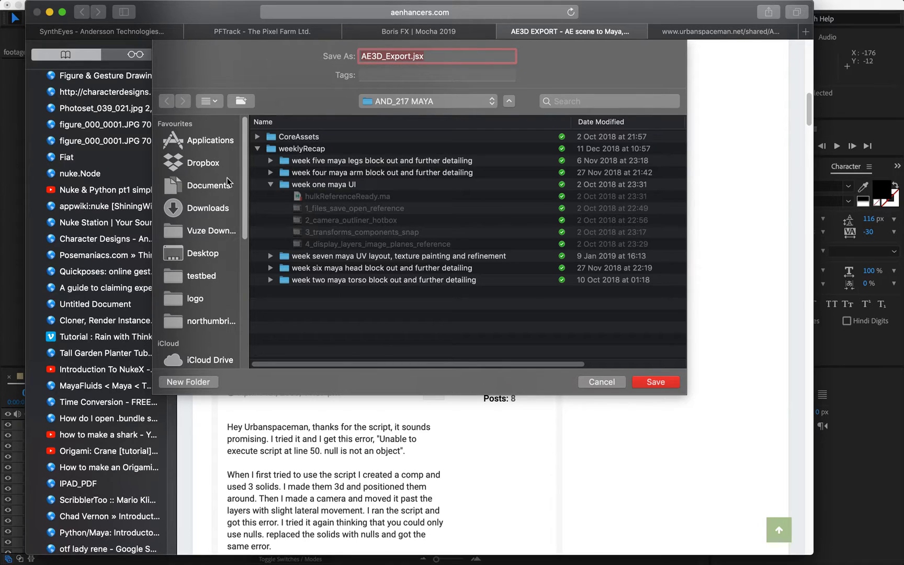
click(257, 148)
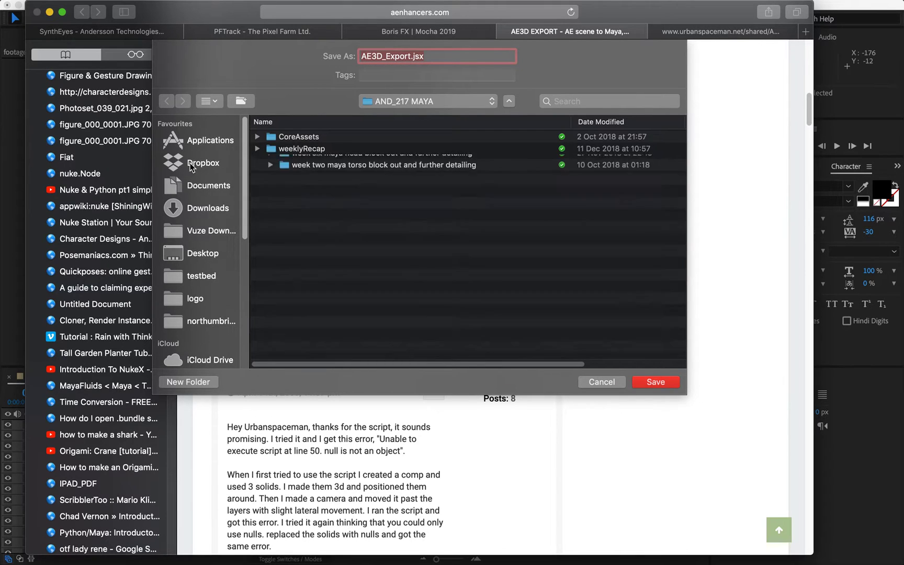
click(203, 253)
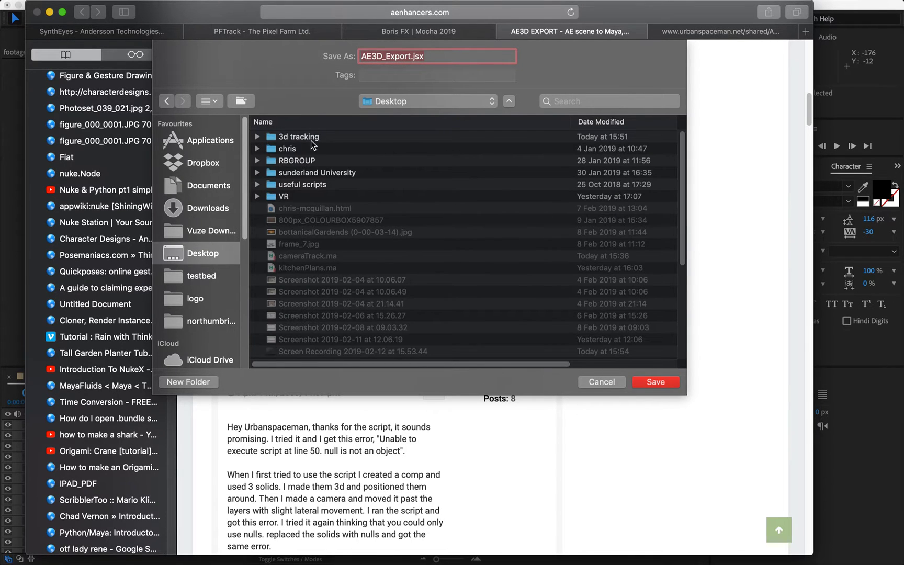
double_click(307, 137)
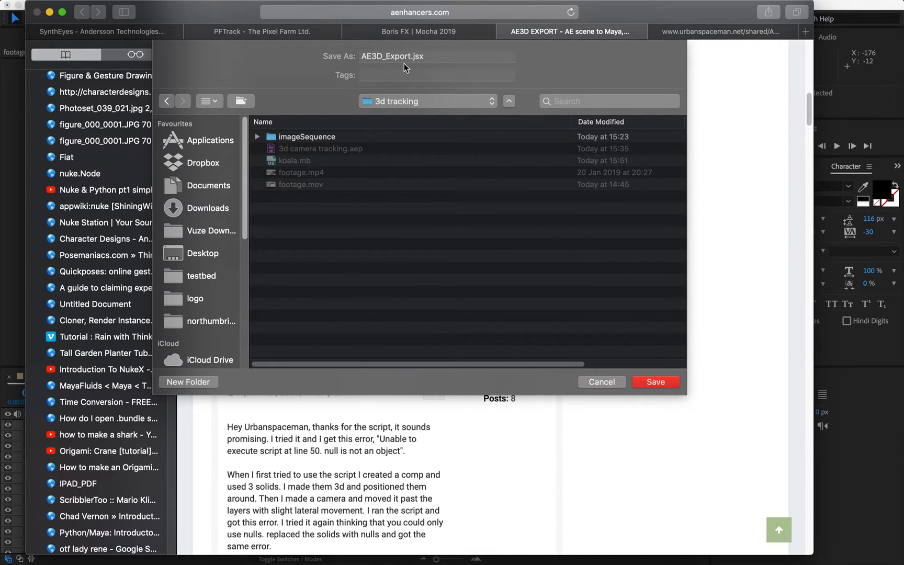
click(656, 382)
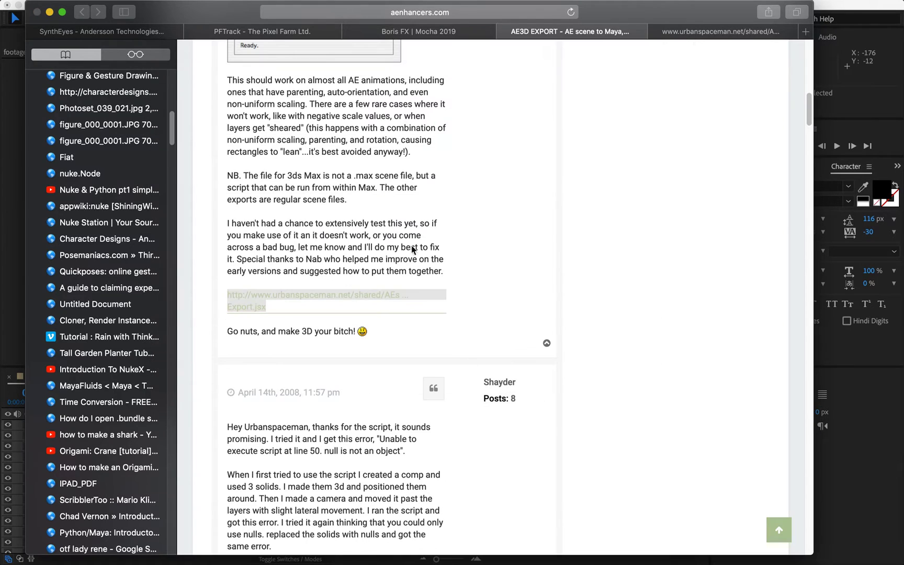
click(866, 492)
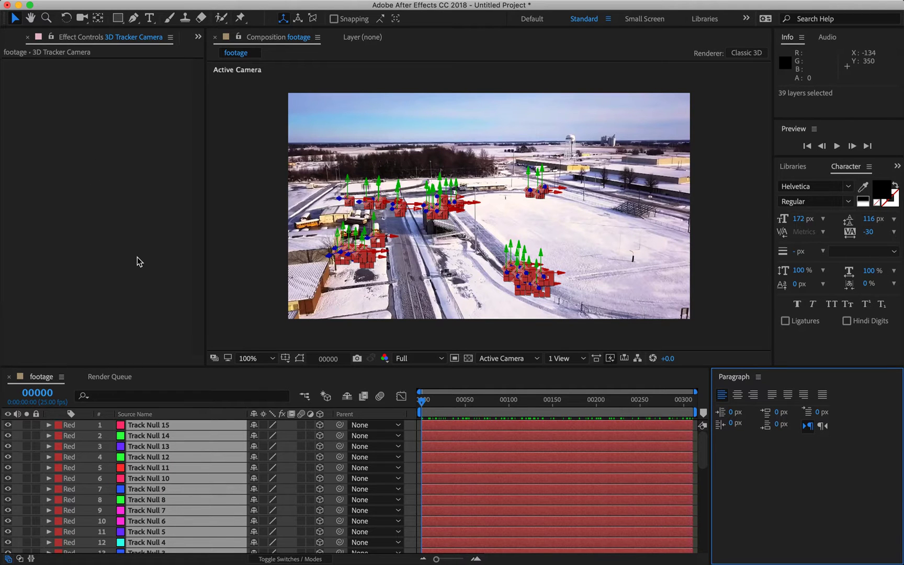
Start File > Scripts > Run Script File… in After Effects.
drag(703, 487, 702, 545)
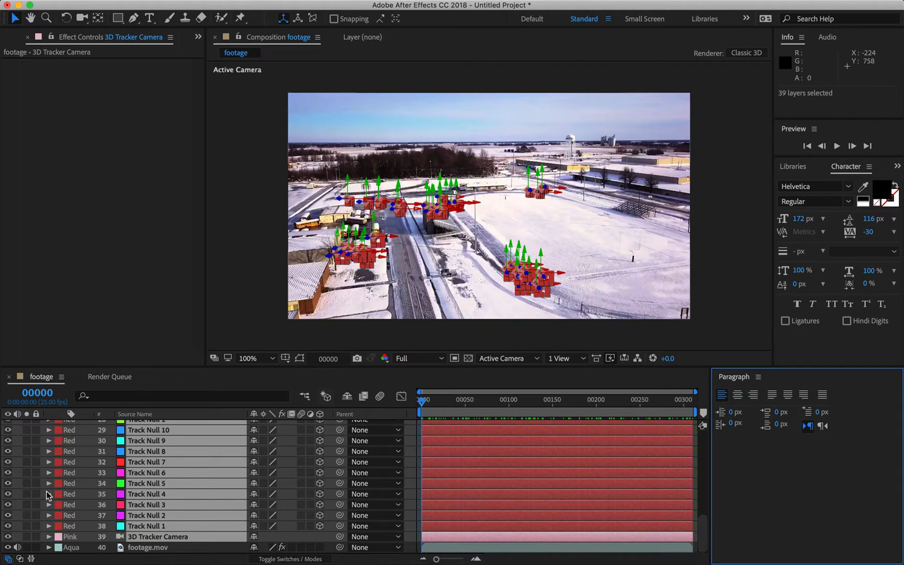
scroll(143, 506, up, 10)
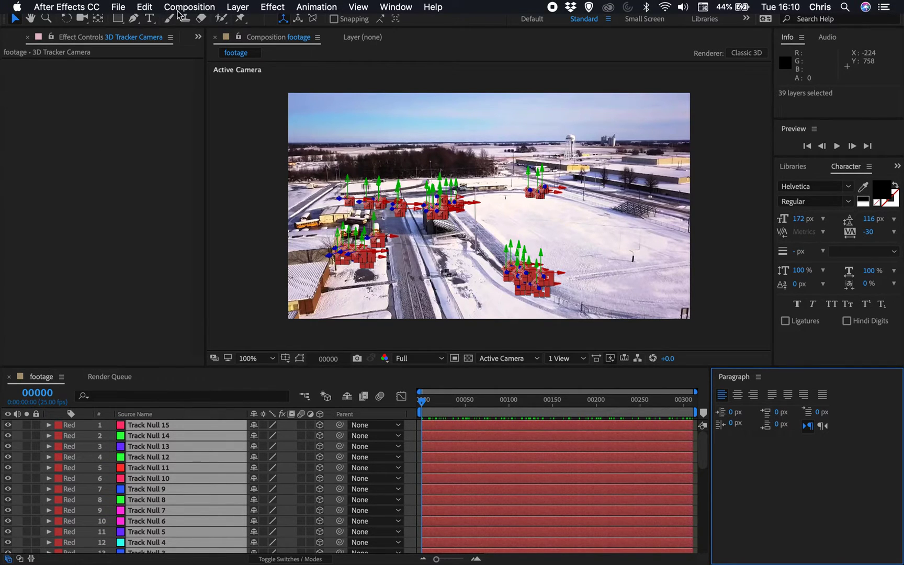
click(120, 7)
mouse_move(257, 332)
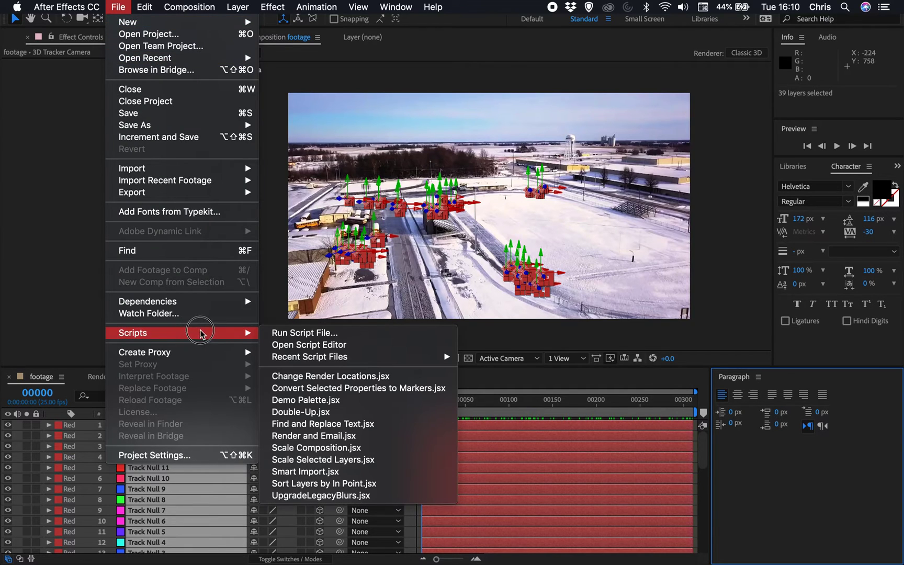
click(343, 333)
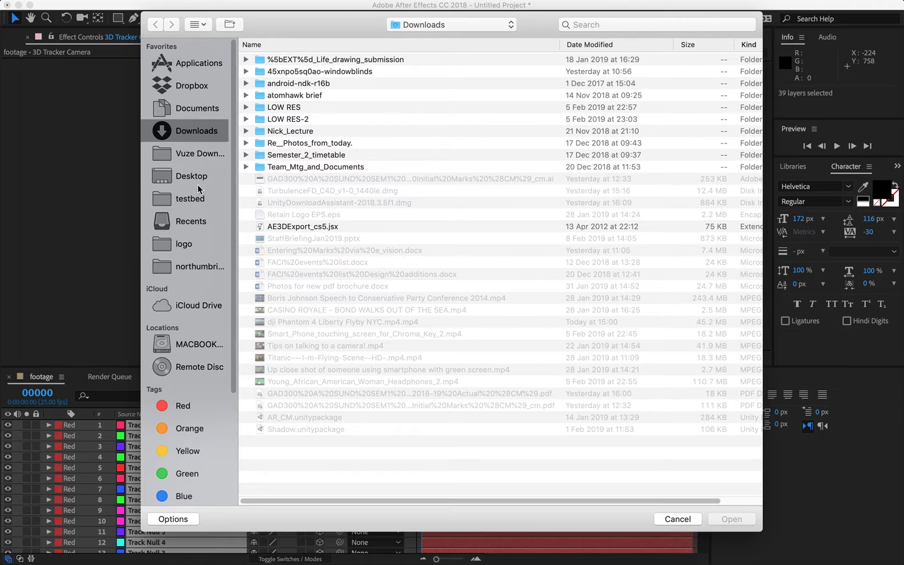
Browse to Desktop > 3d tracking and show that folder in Finder.
click(201, 180)
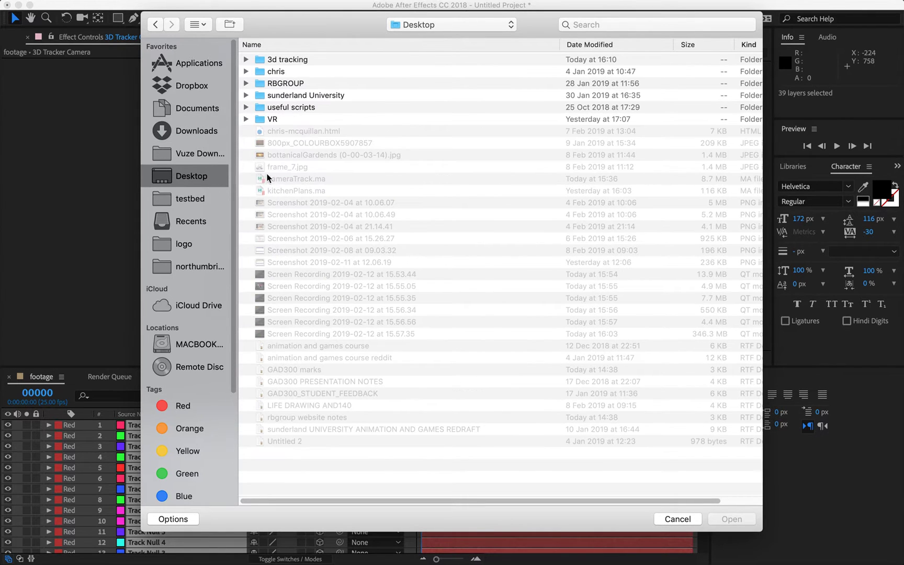
double_click(293, 60)
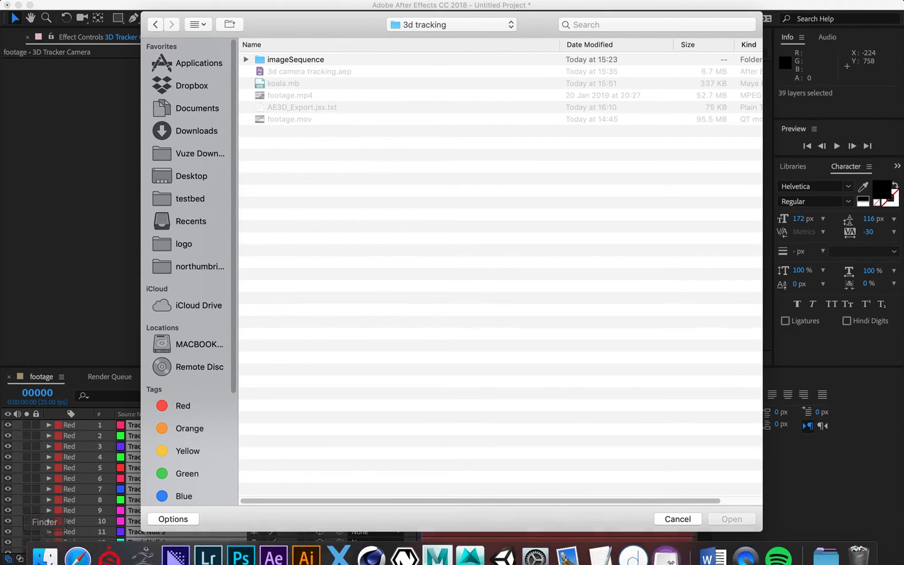
click(42, 549)
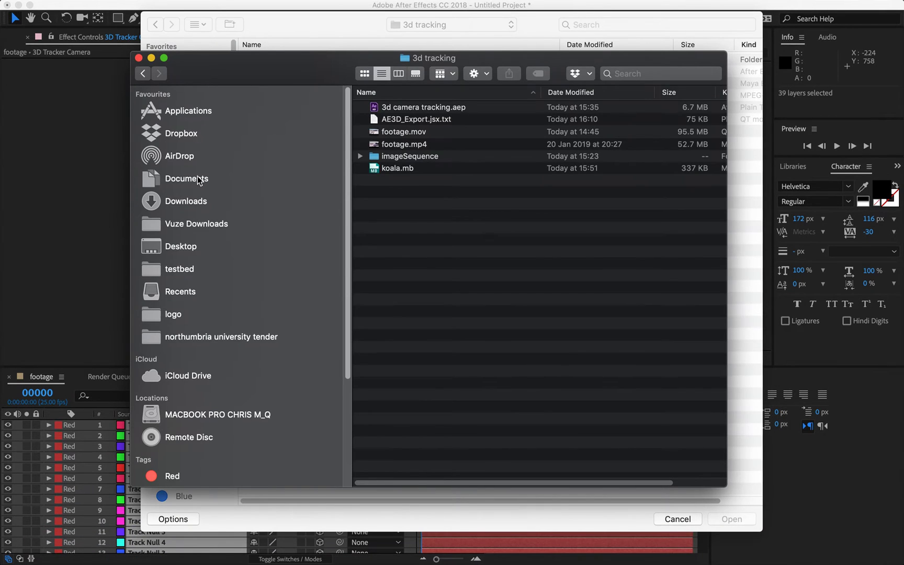
Rename AE3D_Export.jsx.txt to AE3D_Export.jsx, confirming use of the .jsx extension.
click(394, 123)
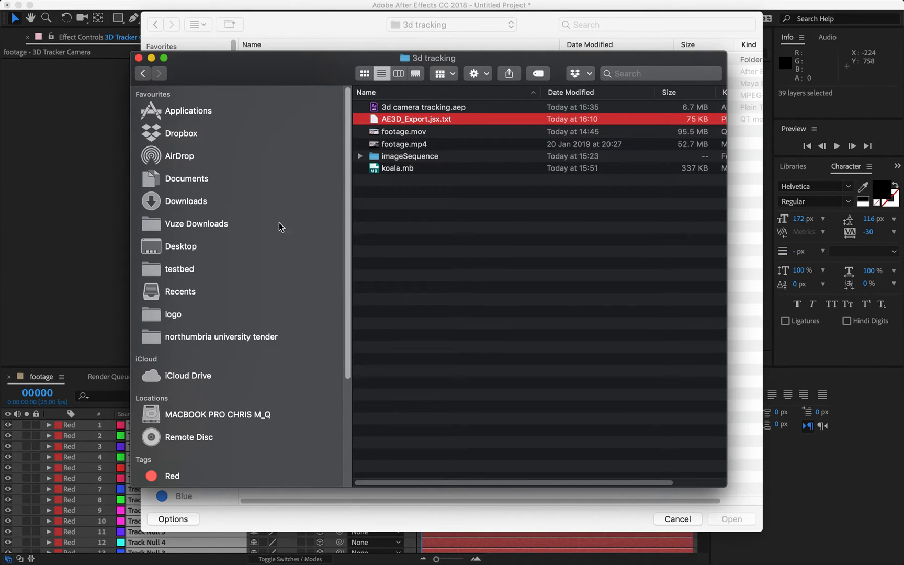
key(Return)
key(Right)
key(Right)
key(Right)
key(Right)
key(Right)
key(Right)
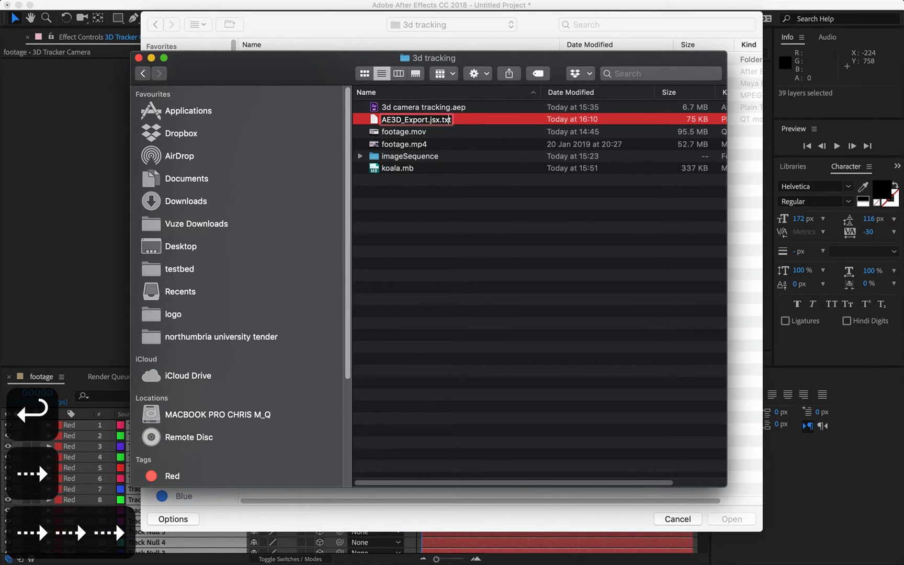
key(BackSpace)
key(BackSpace)
key(BackSpace)
key(BackSpace)
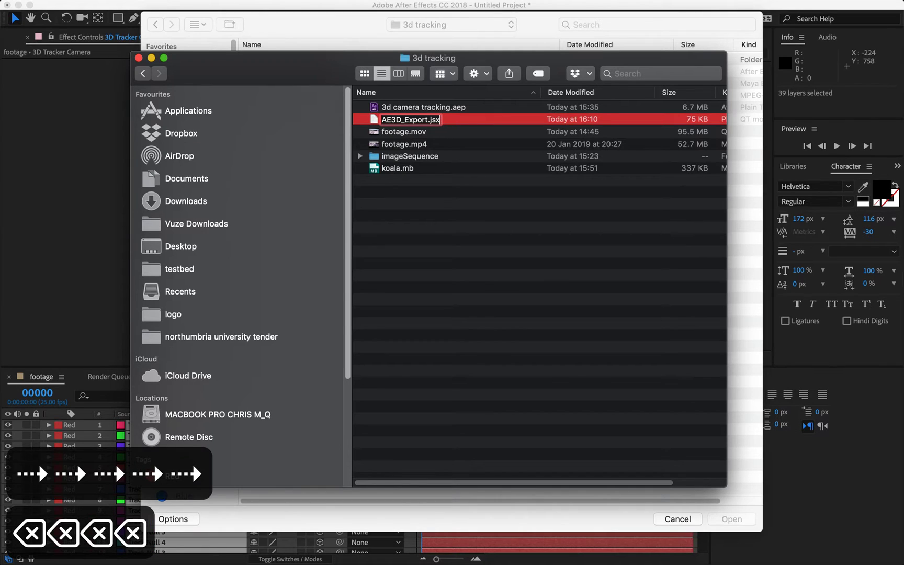
key(Return)
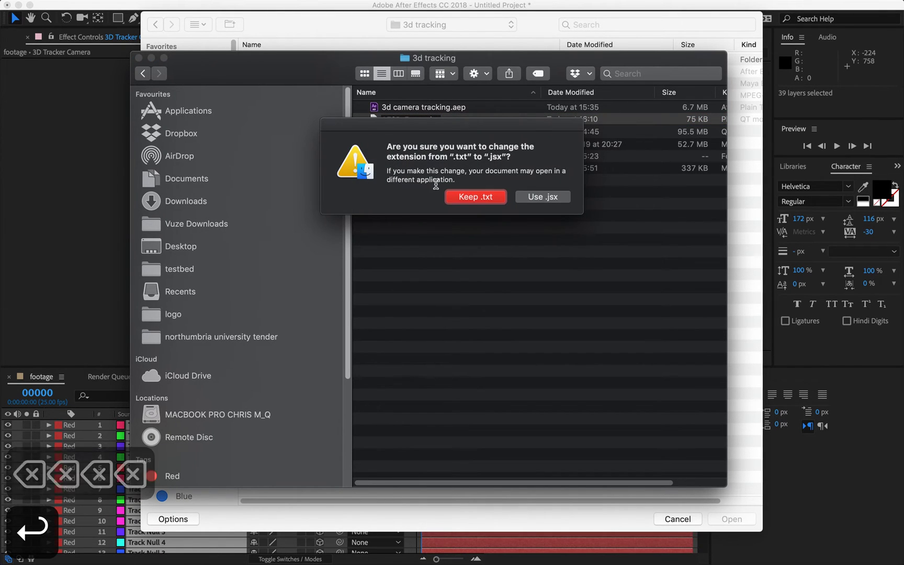
click(537, 200)
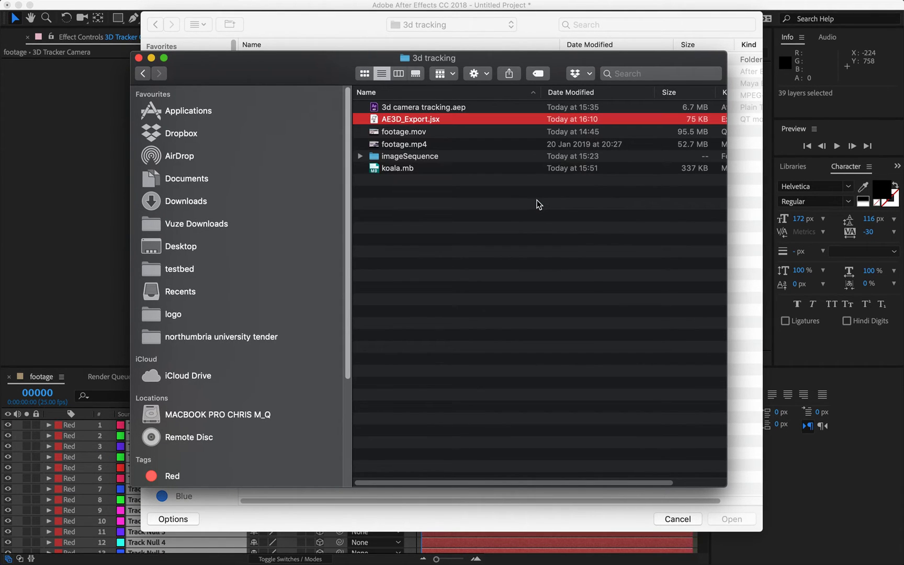
Cancel the stale open dialog and start File > Scripts > Run Script File… again.
click(70, 271)
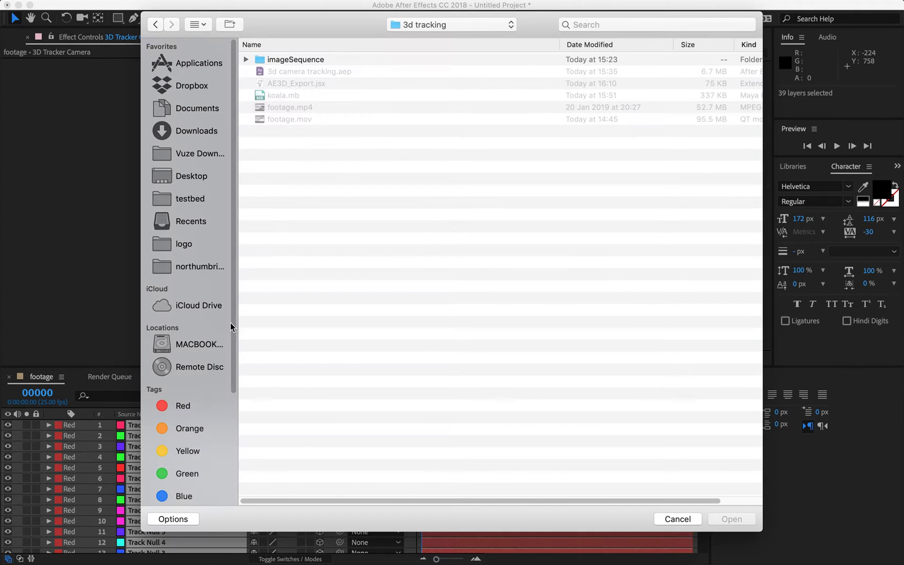
click(671, 518)
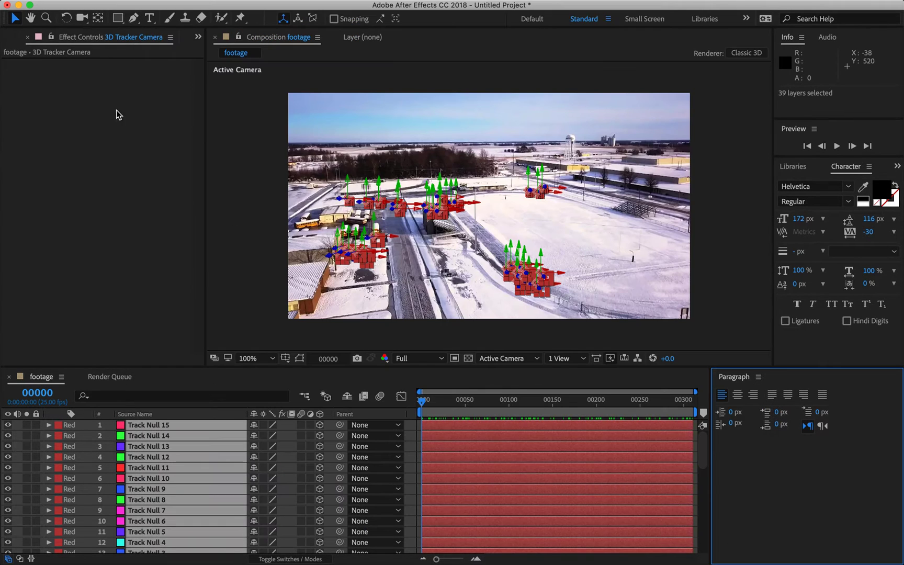
click(119, 6)
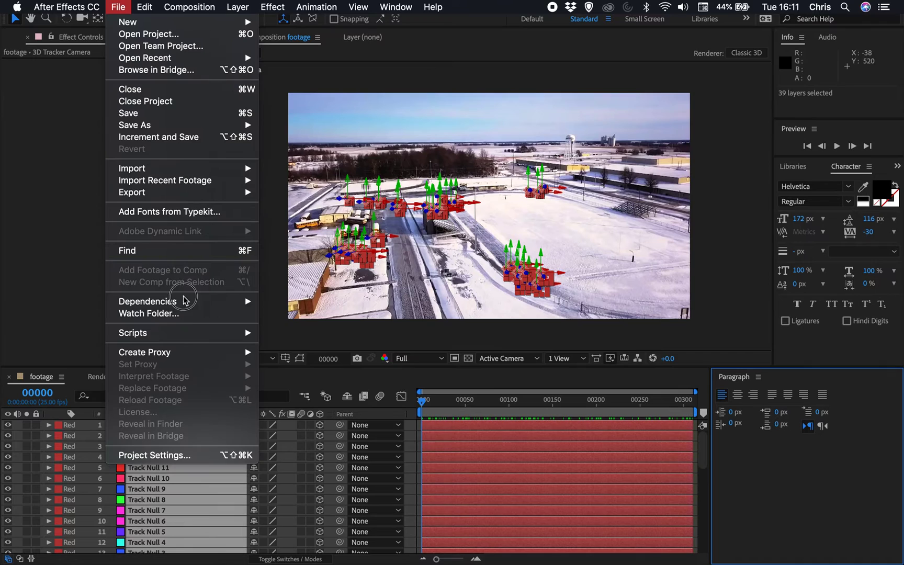
mouse_move(190, 334)
click(293, 333)
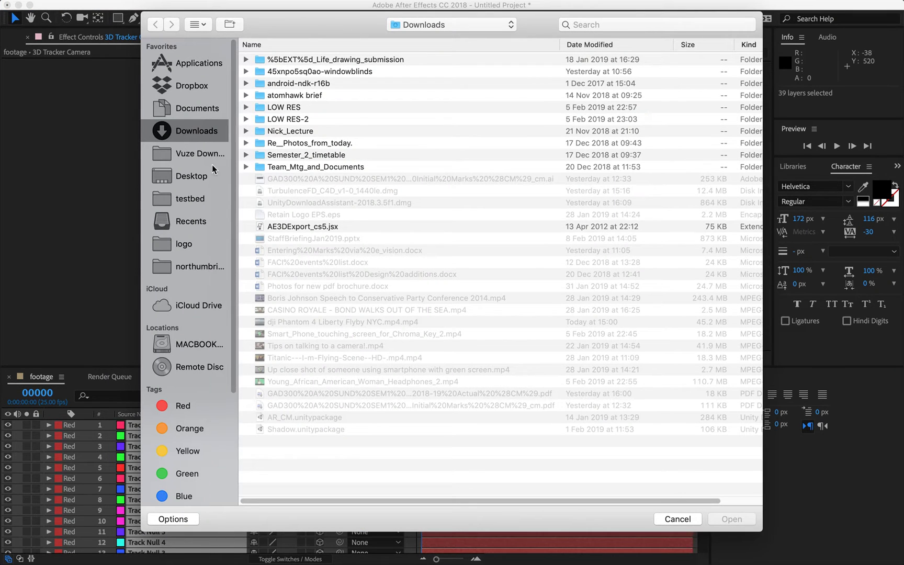
Select AE3D_Export.jsx in Desktop > 3d tracking and run it.
click(213, 172)
double_click(293, 61)
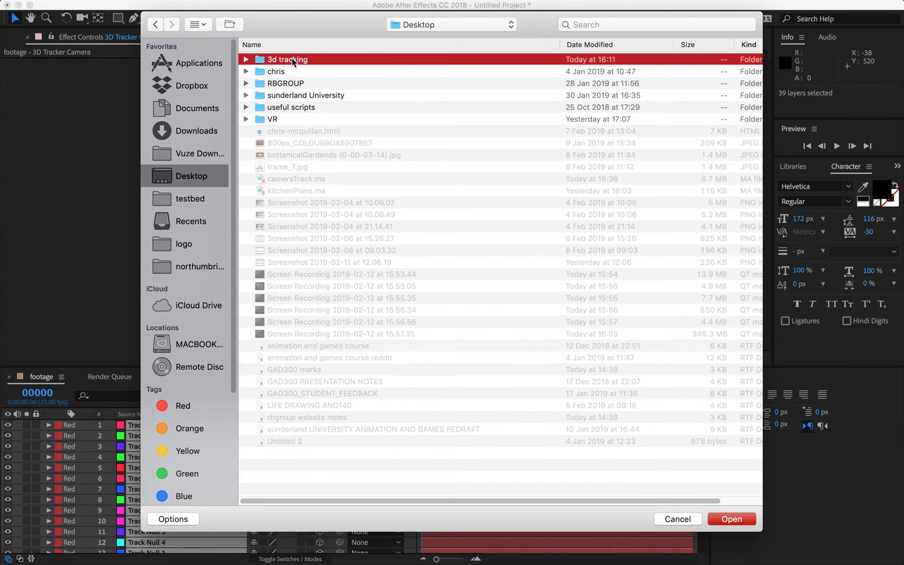
click(309, 85)
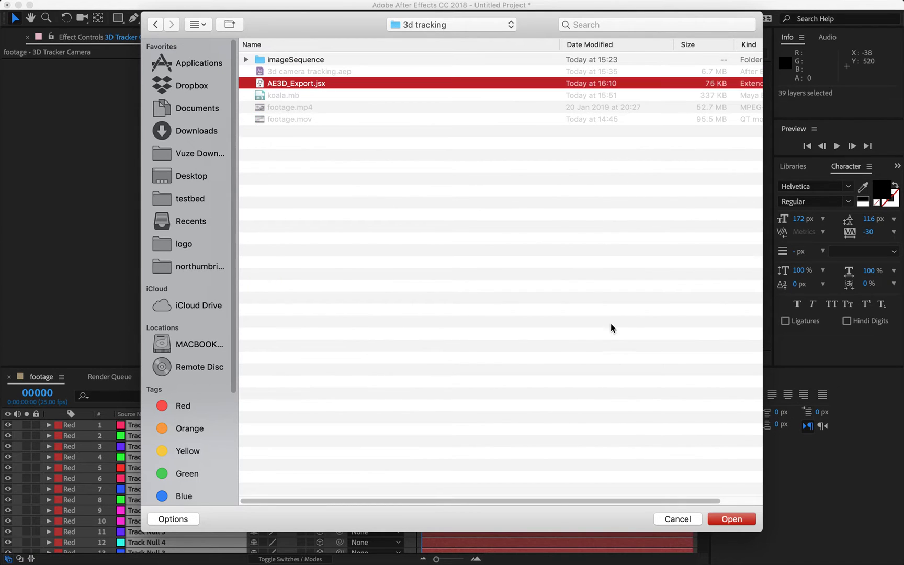
click(728, 520)
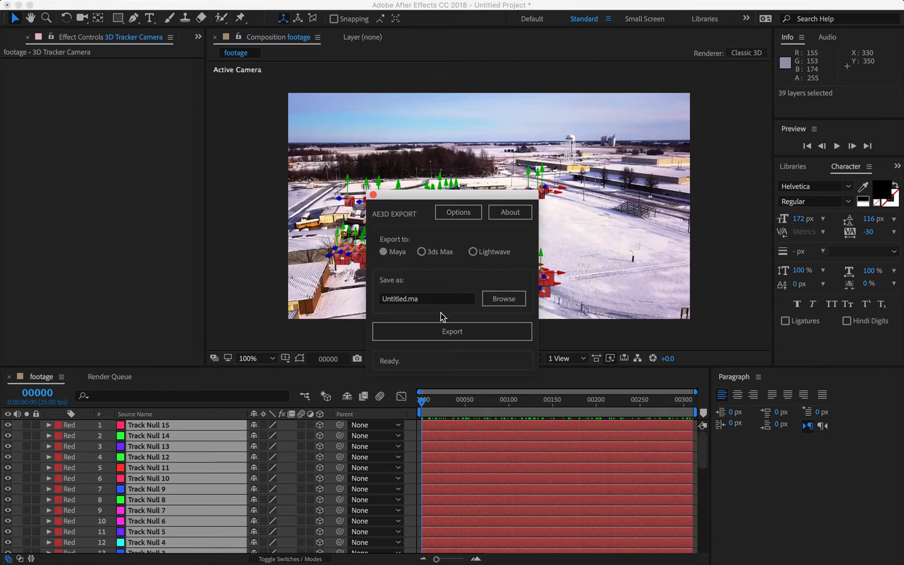
Replace Untitled with newCameraTrack in the Save as field and bring up Options.
click(402, 303)
double_click(402, 302)
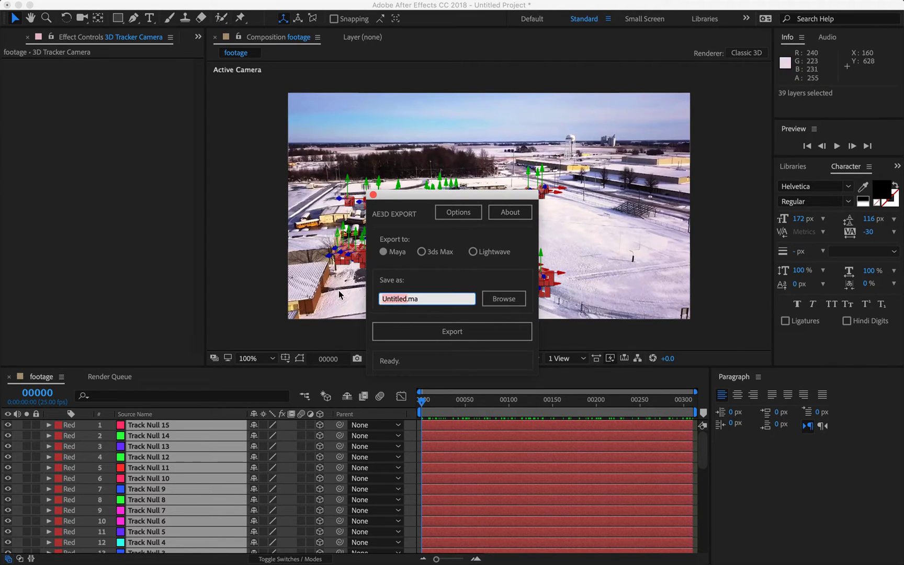
text(new)
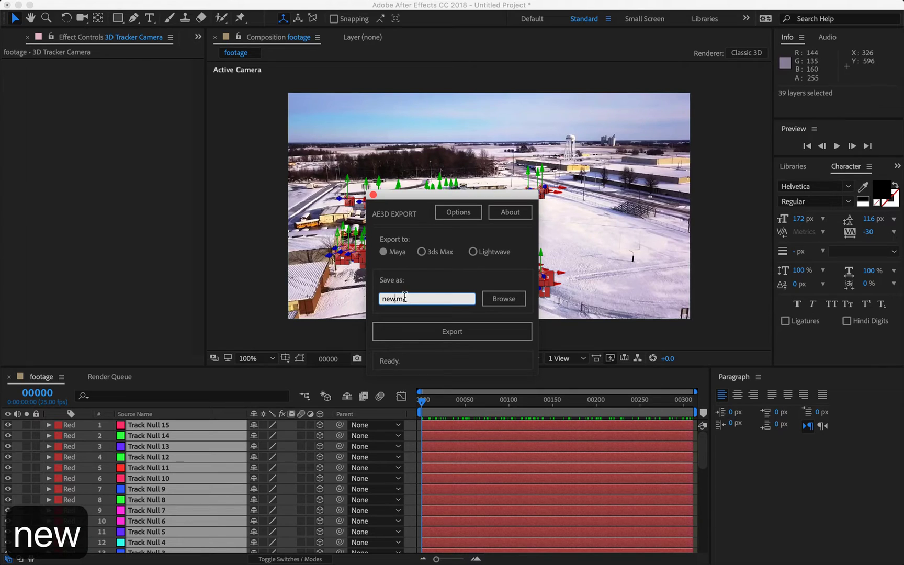
text(Camera)
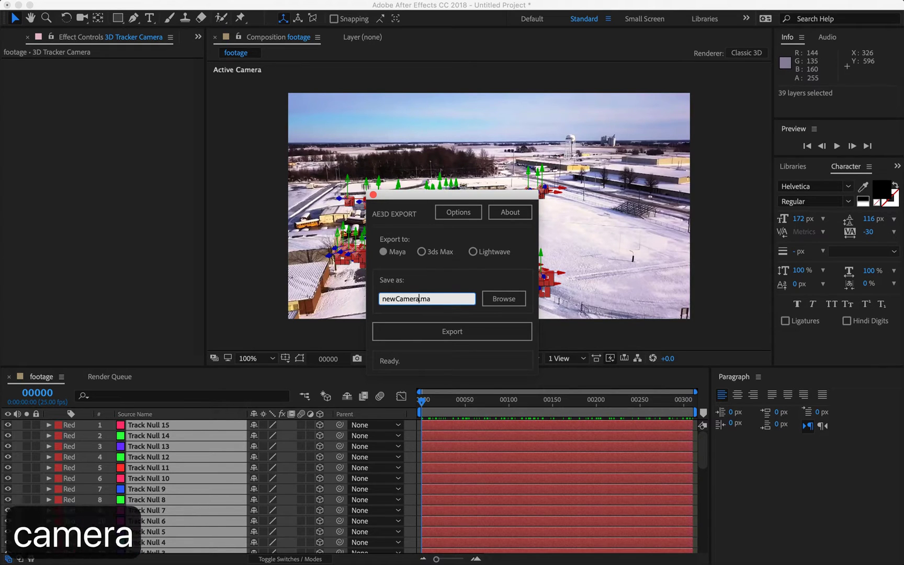
text(Track)
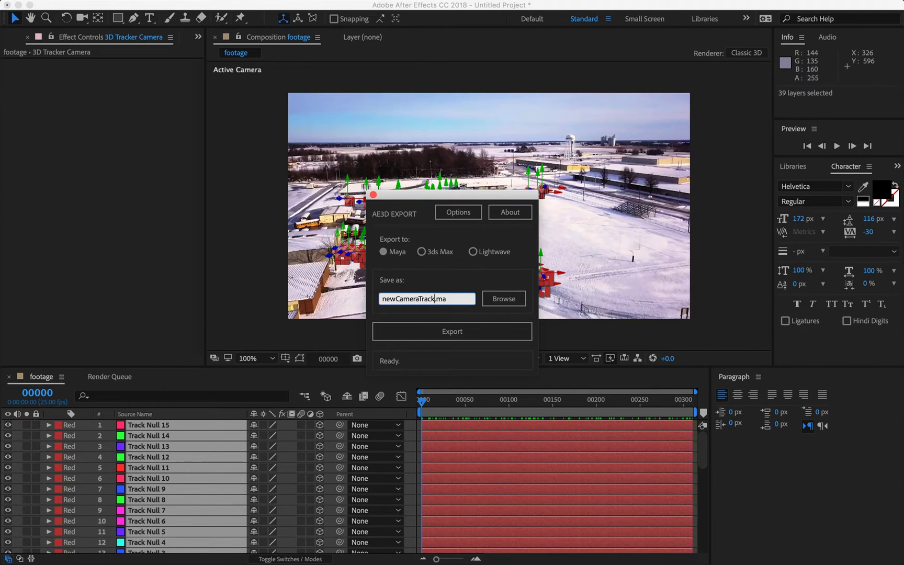
click(458, 212)
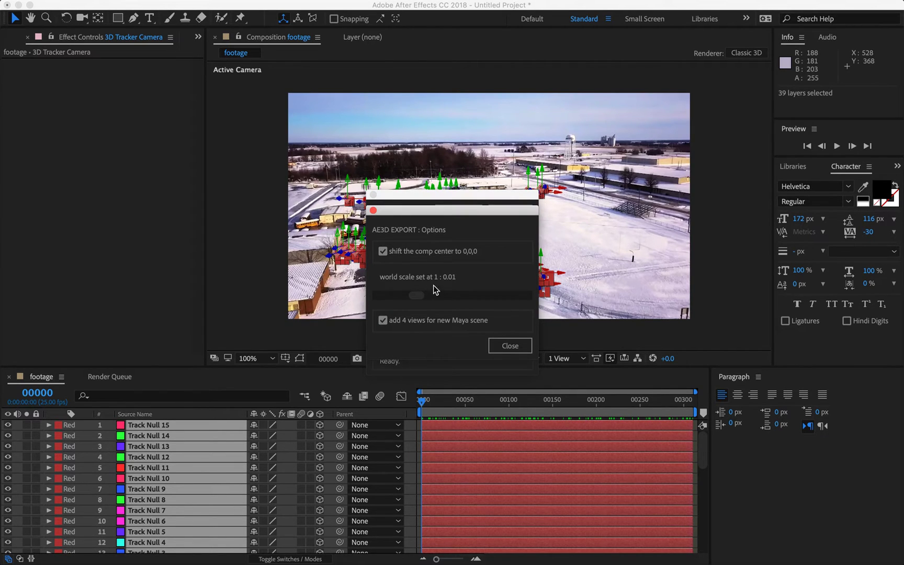
Uncheck 'shift the comp center to 0,0,0' and move the Options and export windows apart.
click(385, 251)
drag(401, 217, 649, 209)
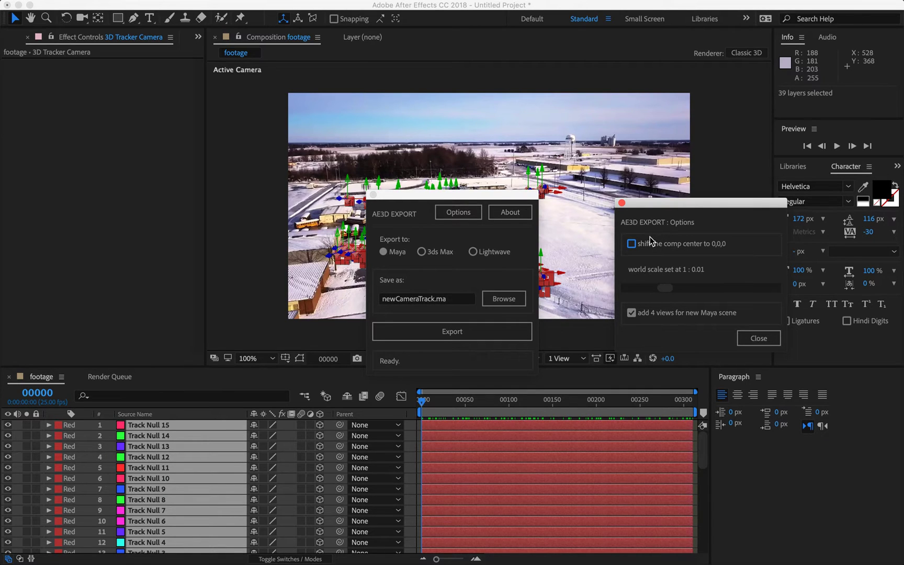
drag(479, 198, 139, 183)
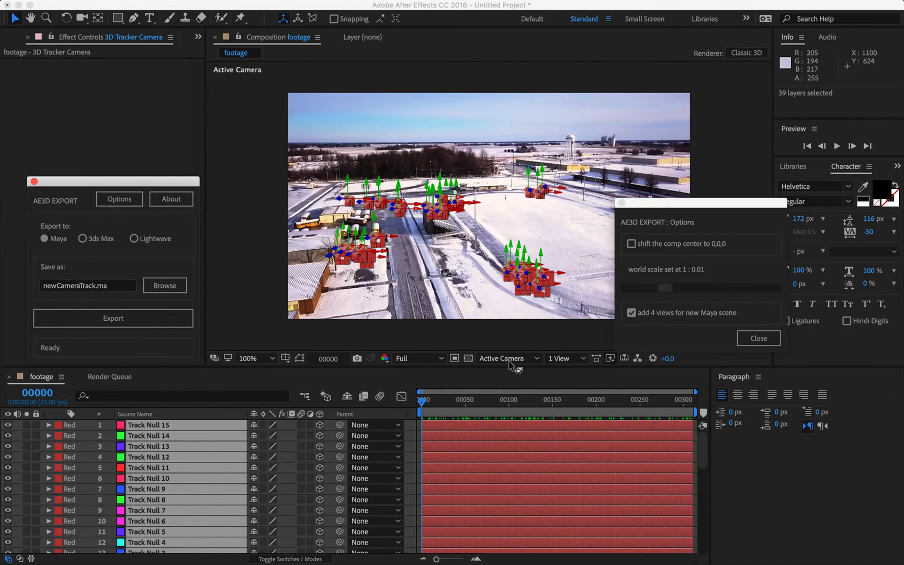
Export the camera and track nulls from AE3D EXPORT to newCameraTrack.ma.
click(128, 322)
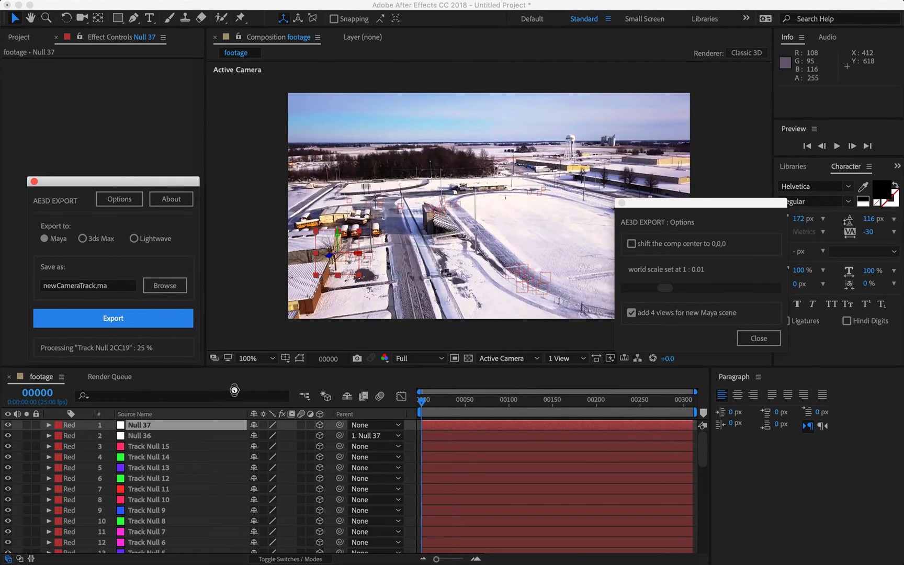
Bring Safari forward and scroll through the SynthEyes tracking site.
mouse_move(107, 551)
click(77, 544)
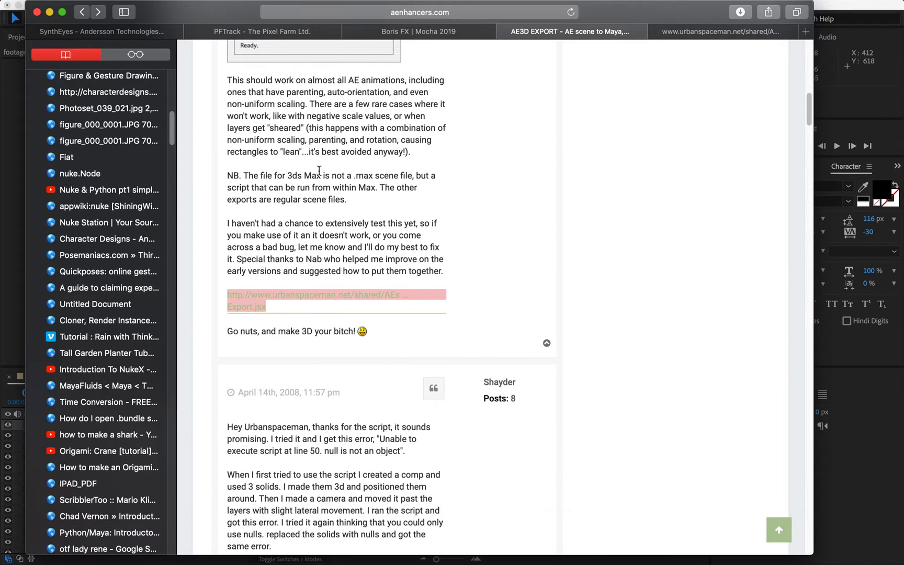
click(109, 34)
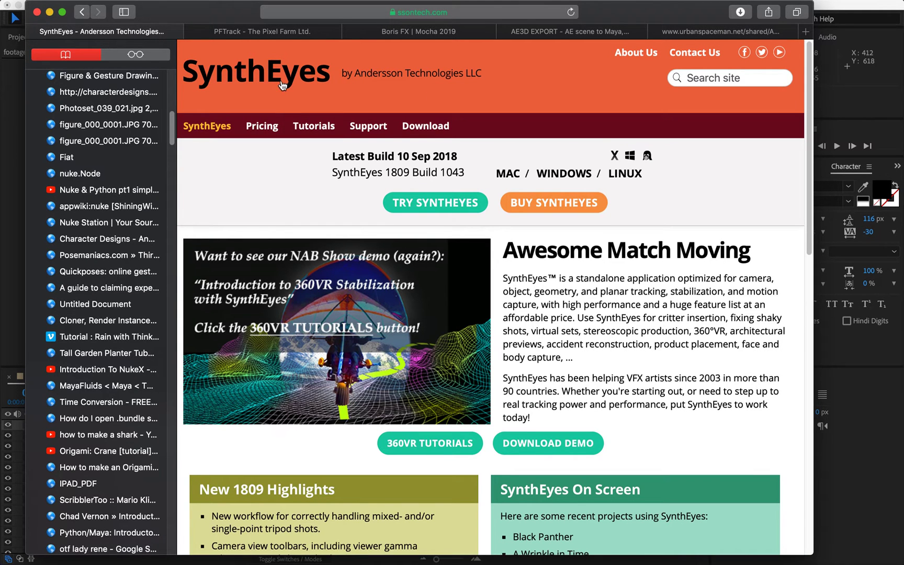
scroll(390, 225, down, 5)
scroll(389, 222, down, 2)
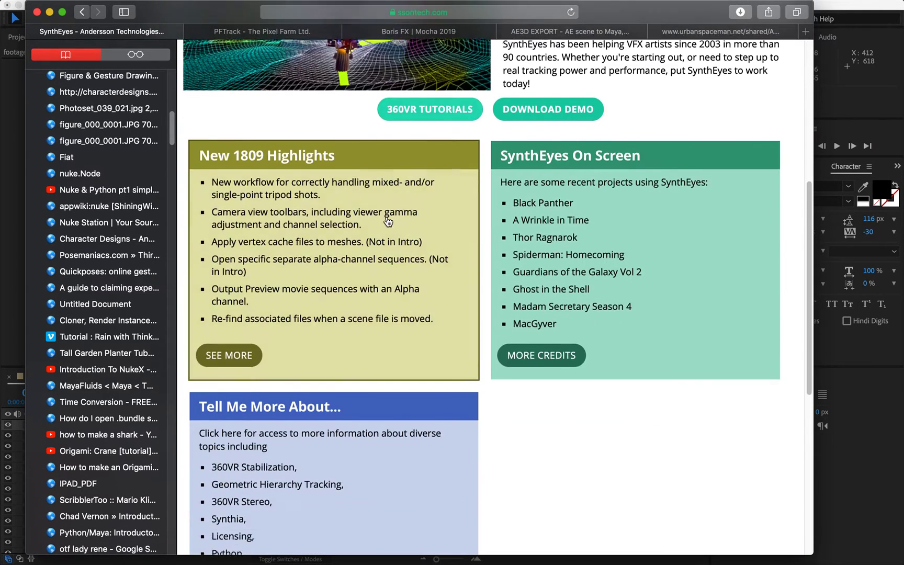
scroll(372, 261, up, 6)
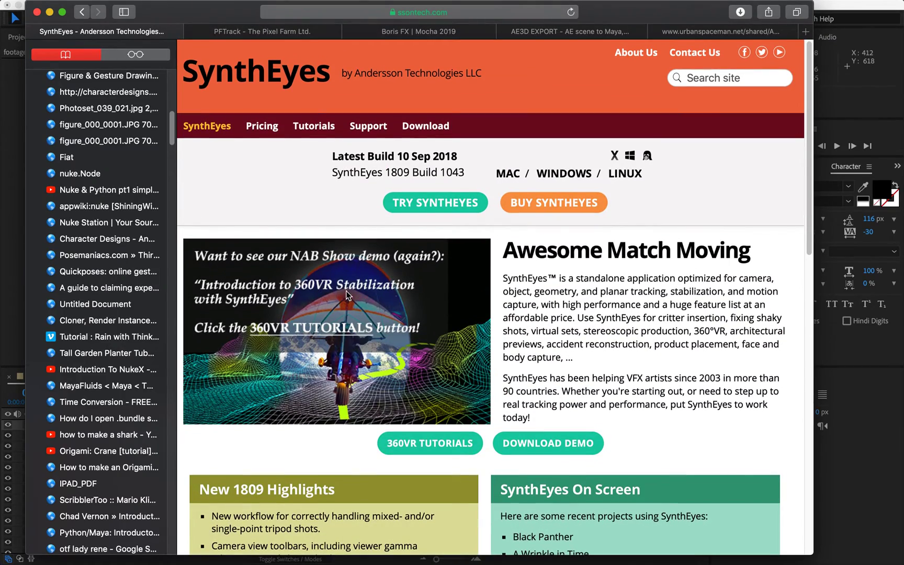
Scroll through the PFTrack site, then view the Boris FX Mocha 2019 page.
click(254, 32)
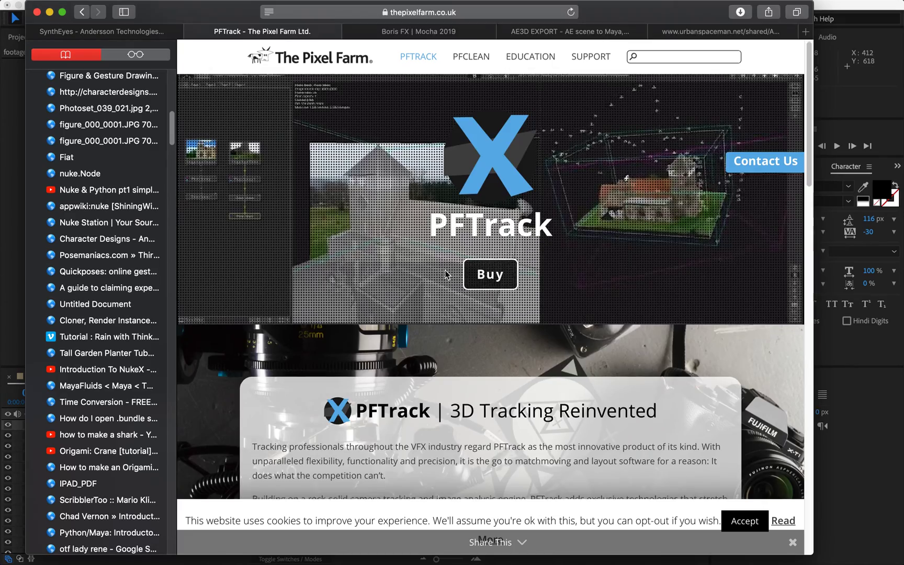
scroll(445, 270, down, 10)
scroll(444, 268, down, 12)
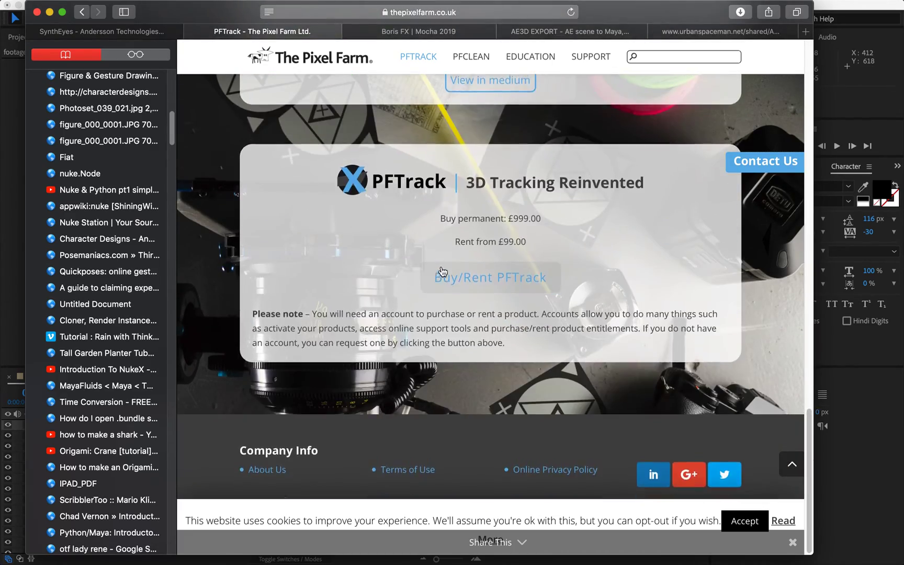
scroll(444, 268, up, 20)
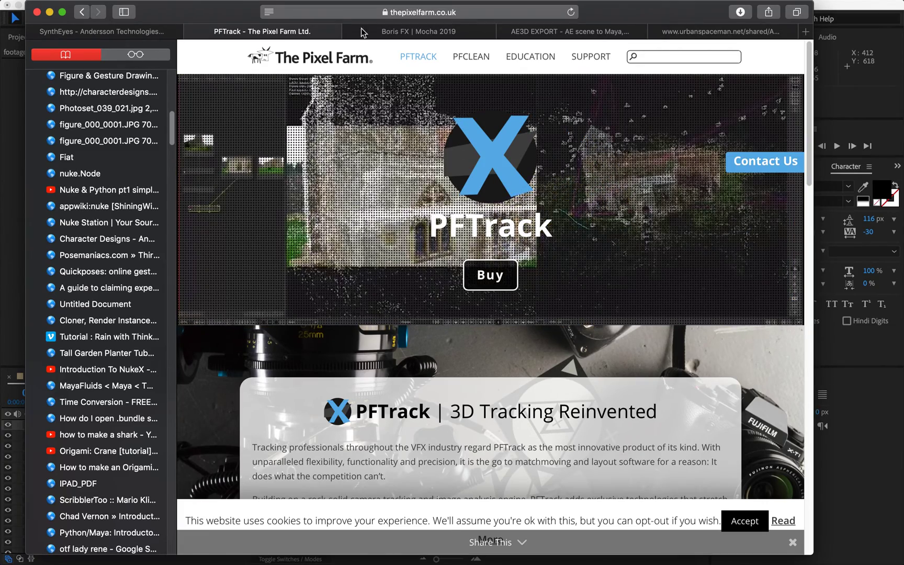
click(392, 34)
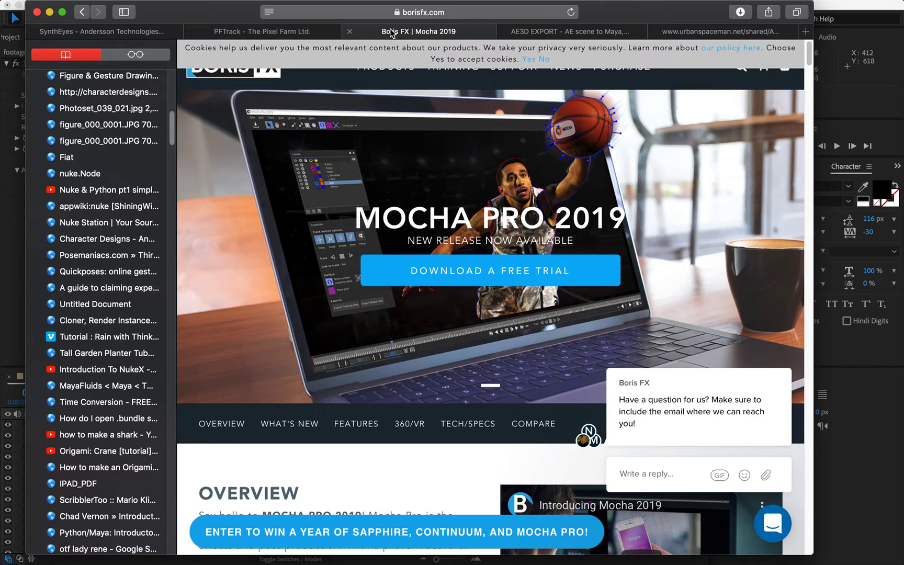
Search Google for 'nuke 3d camera tracker' in a new tab, then switch back to After Effects.
key(super+t)
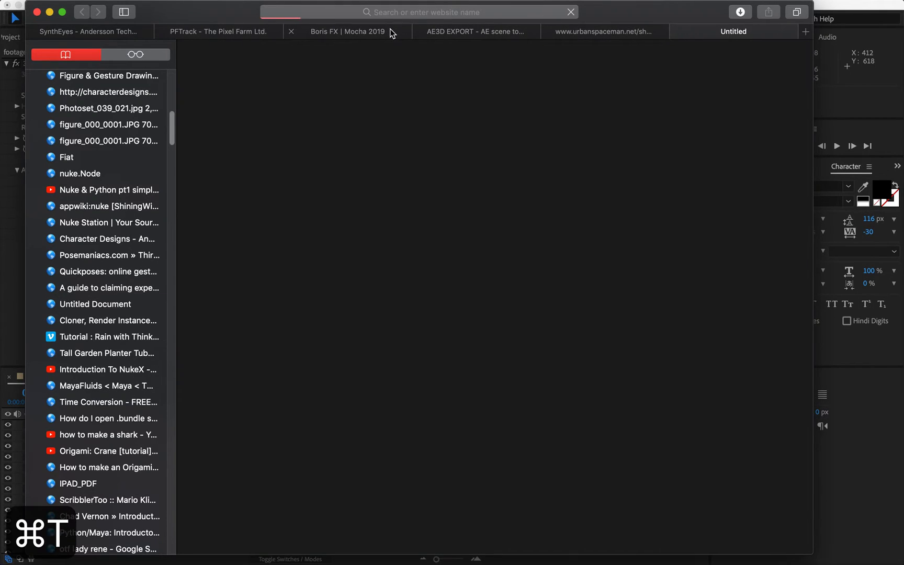
text(nuke)
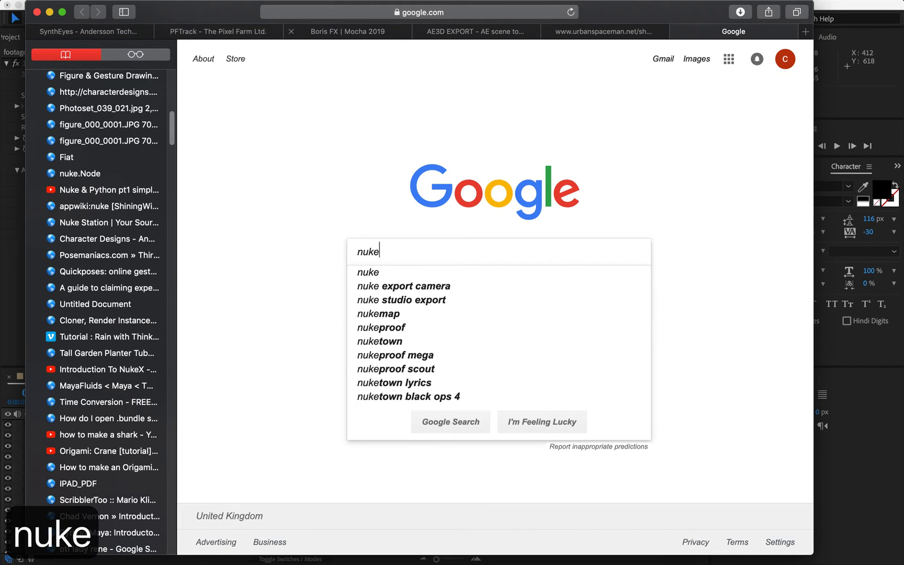
text( 3d camera)
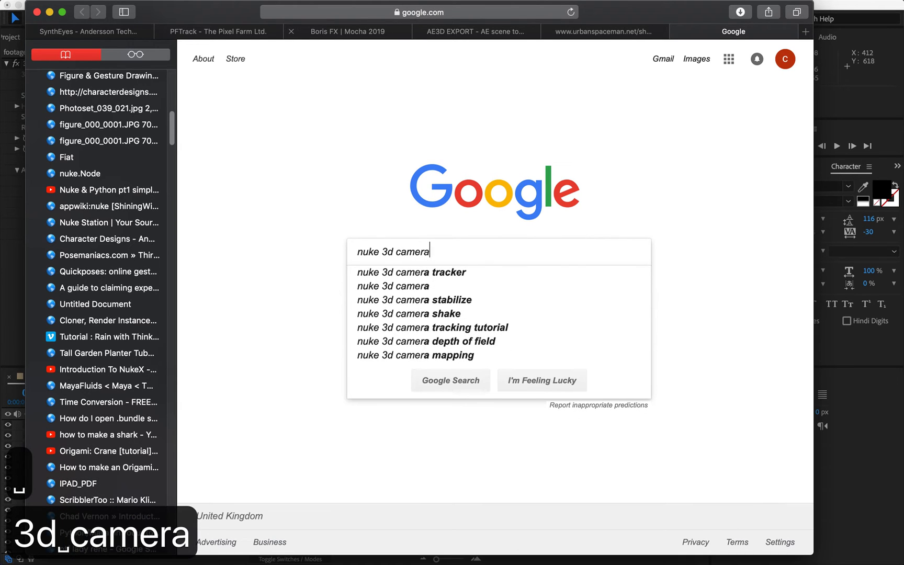
text(acker)
key(Return)
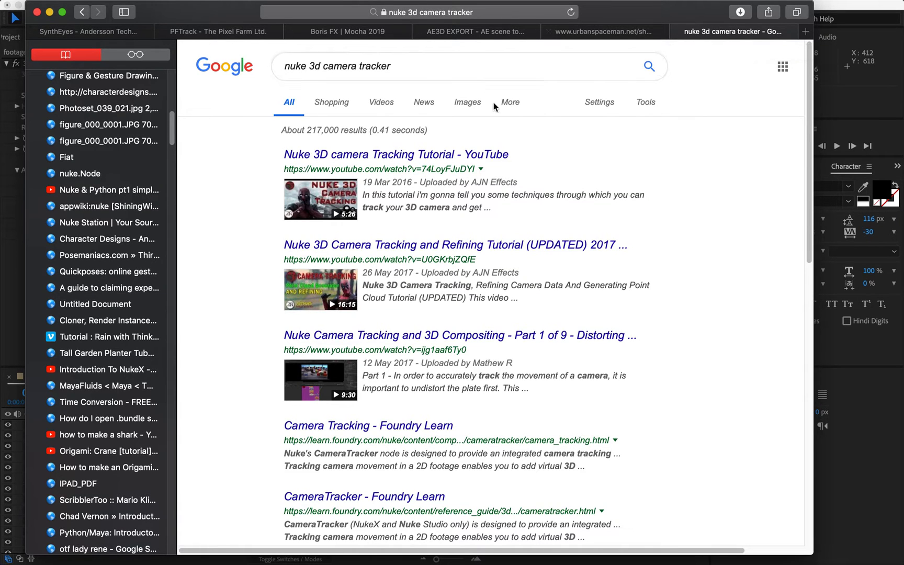
click(850, 428)
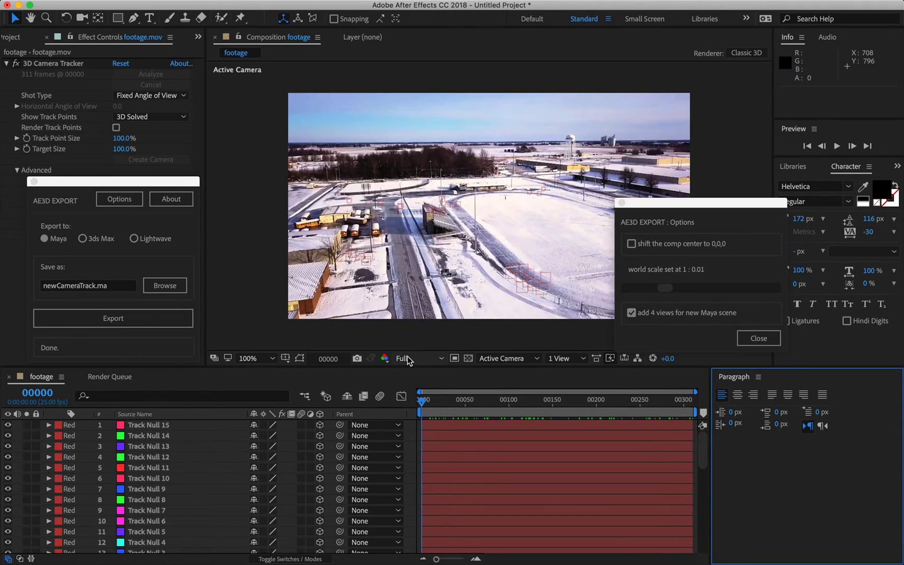
Launch Maya 2018 from the Dock.
mouse_move(414, 549)
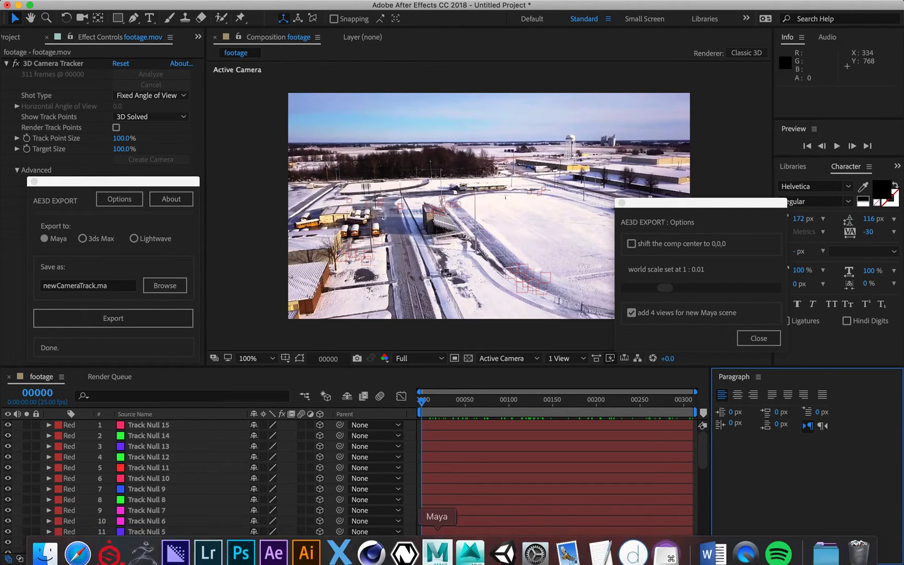
click(439, 556)
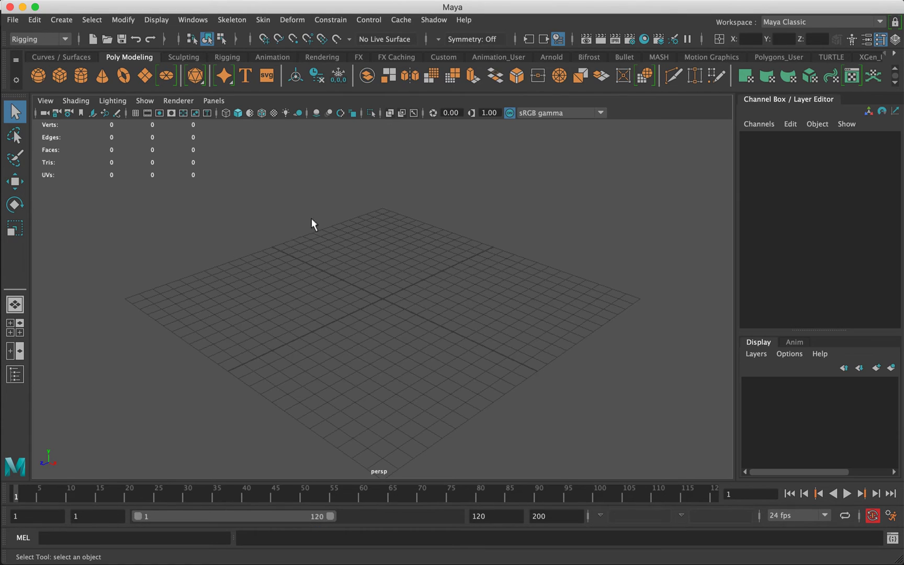
Open newCameraTrack.ma from the Desktop via File > Open Scene.
click(14, 21)
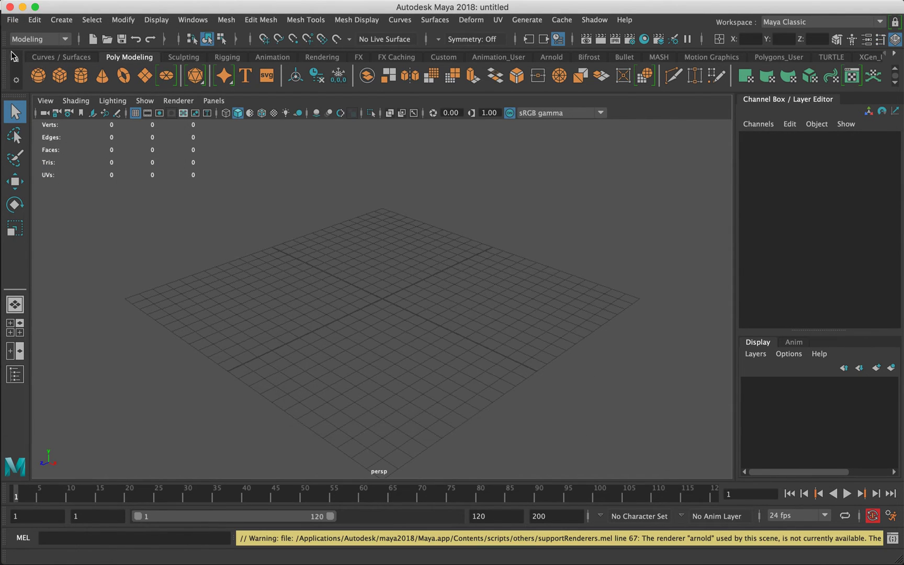
click(13, 19)
click(61, 55)
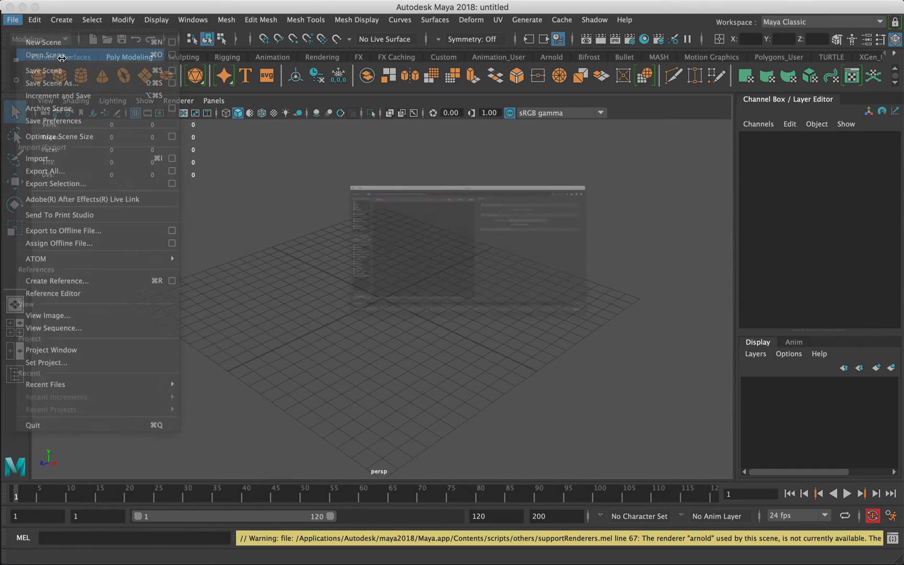
click(97, 145)
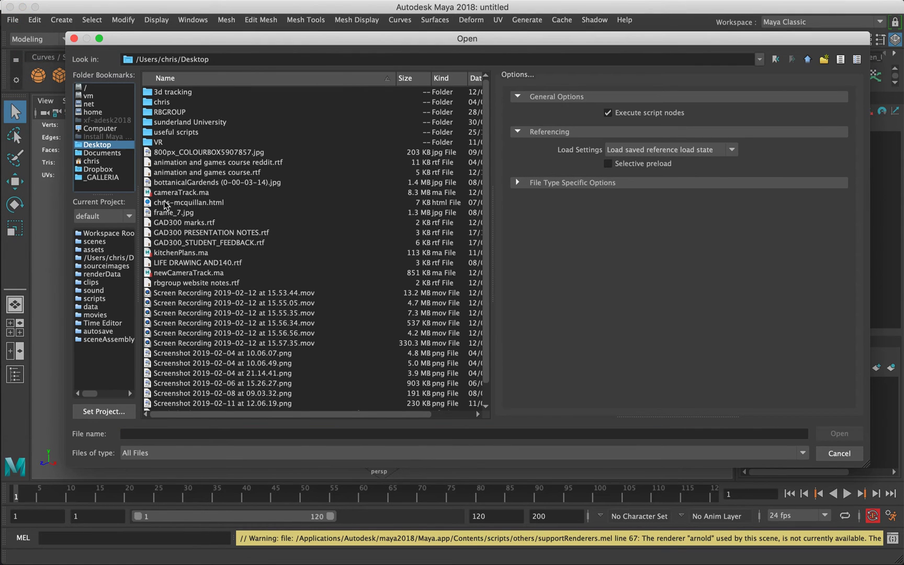
click(180, 274)
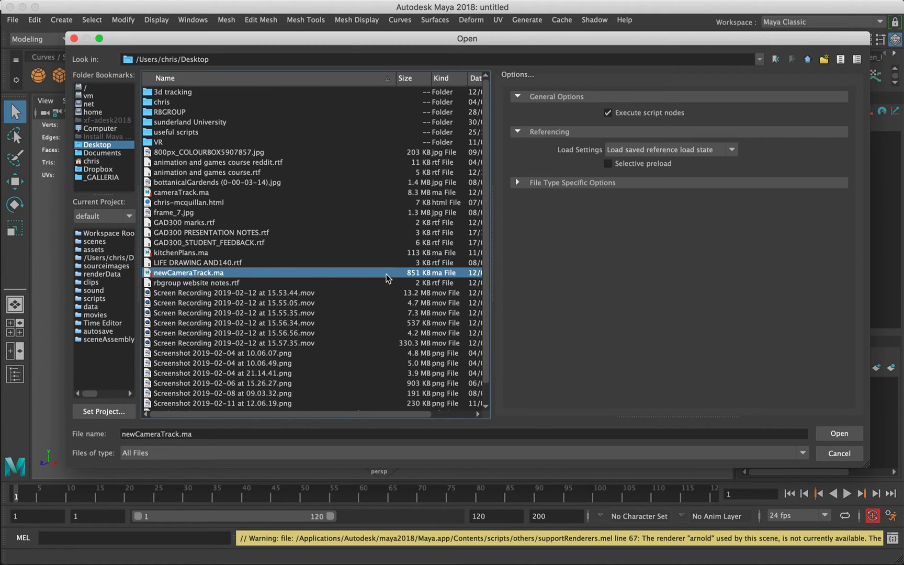
click(835, 432)
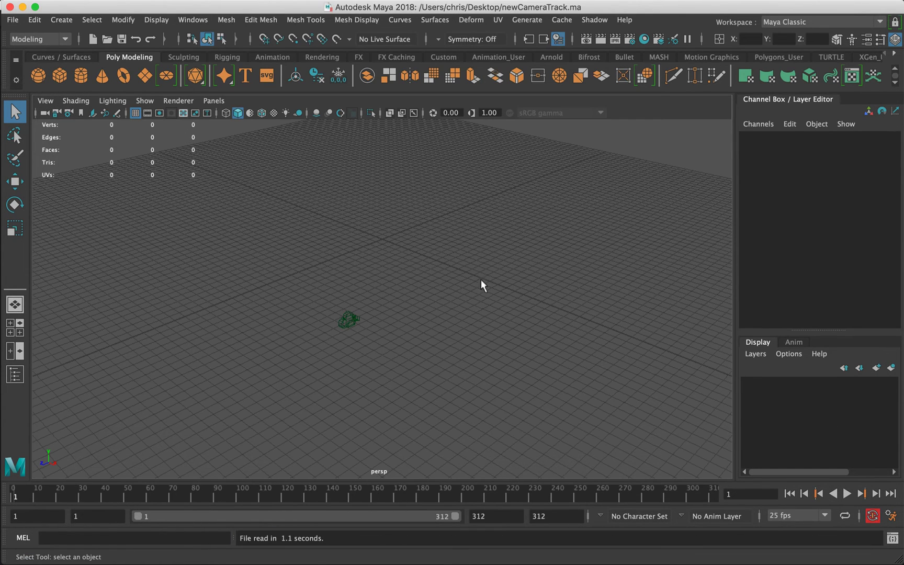
Switch the viewport to look through the tracked L3DTrackerCameCC1 camera via Panels > Perspective.
click(214, 101)
mouse_move(238, 113)
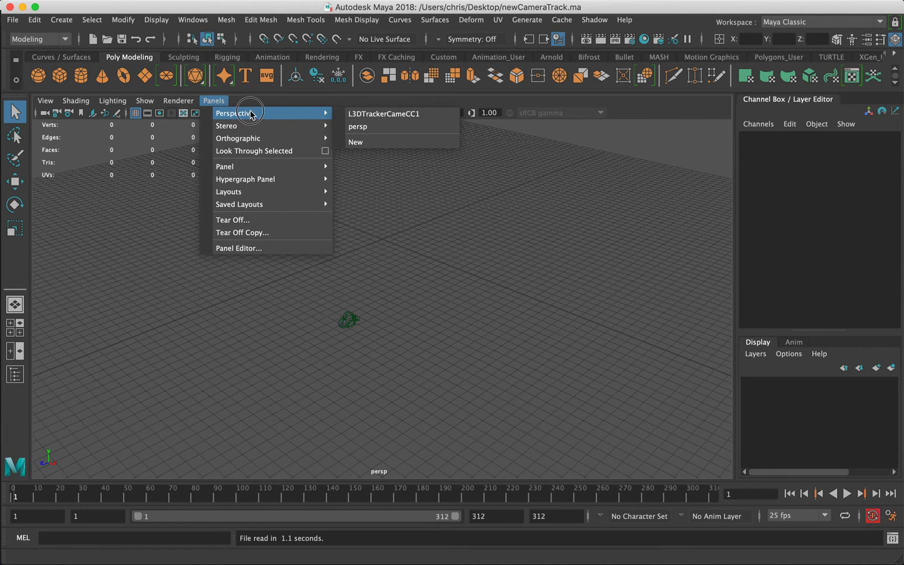
click(367, 113)
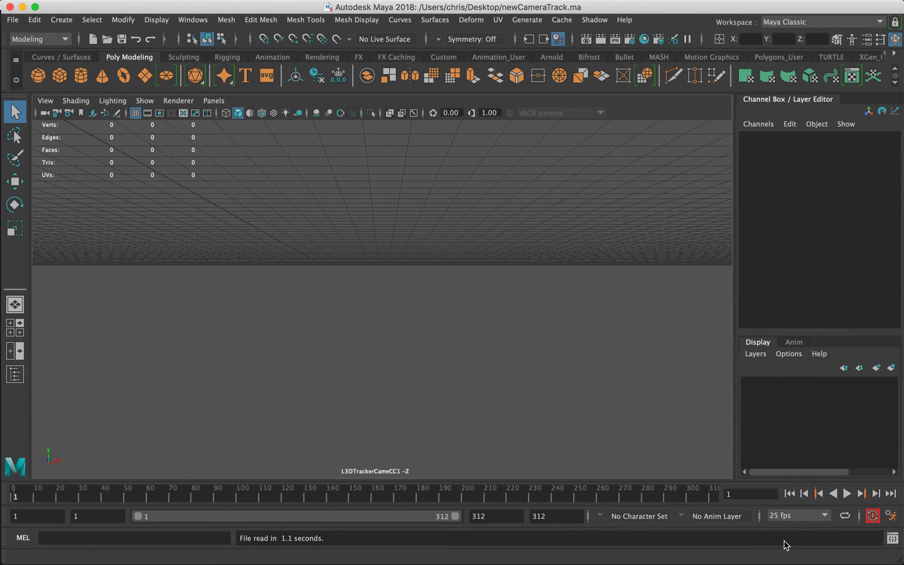
click(275, 544)
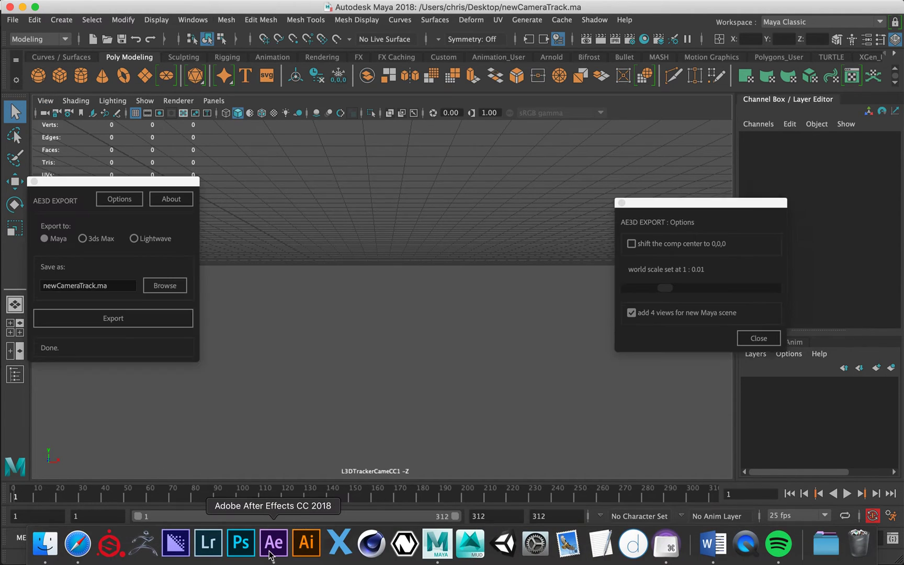
click(20, 38)
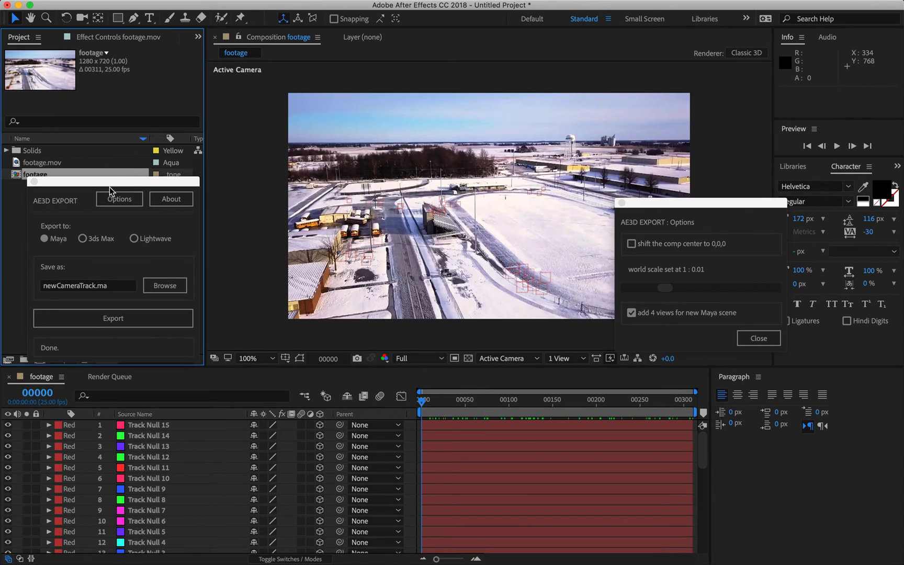
drag(111, 184, 104, 305)
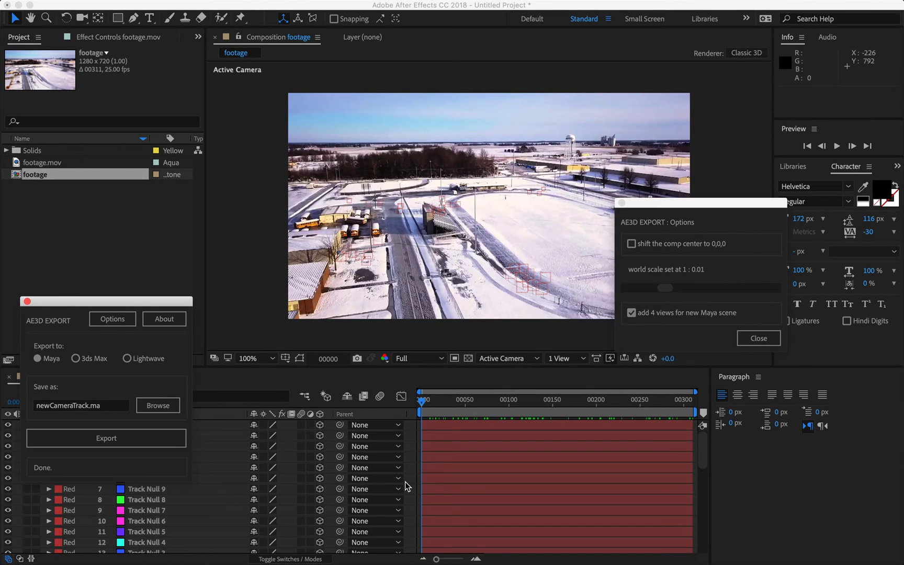
key(super+k)
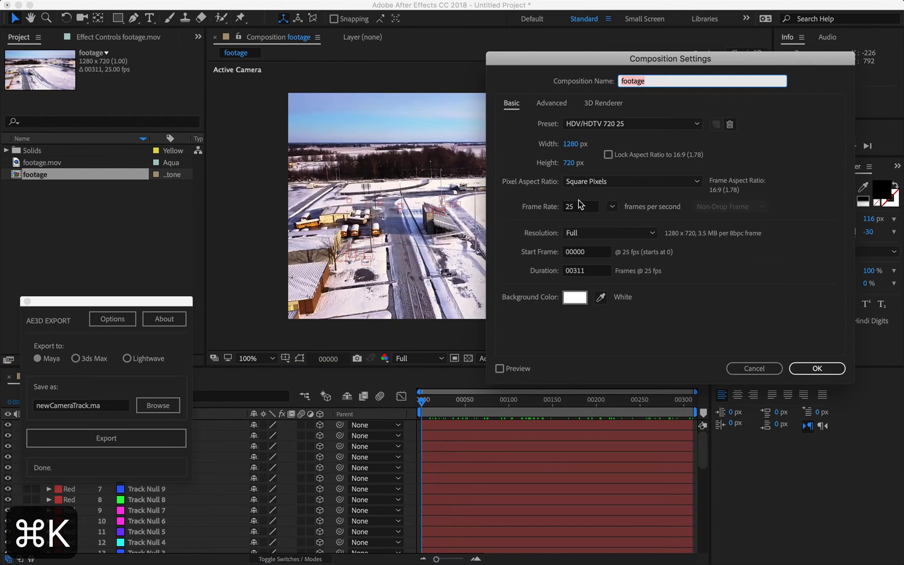
click(815, 368)
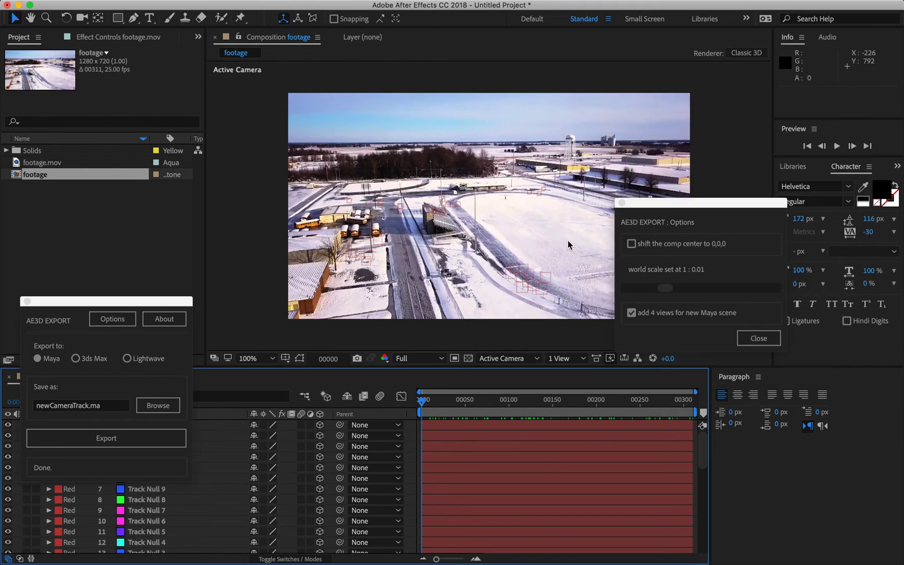
click(44, 164)
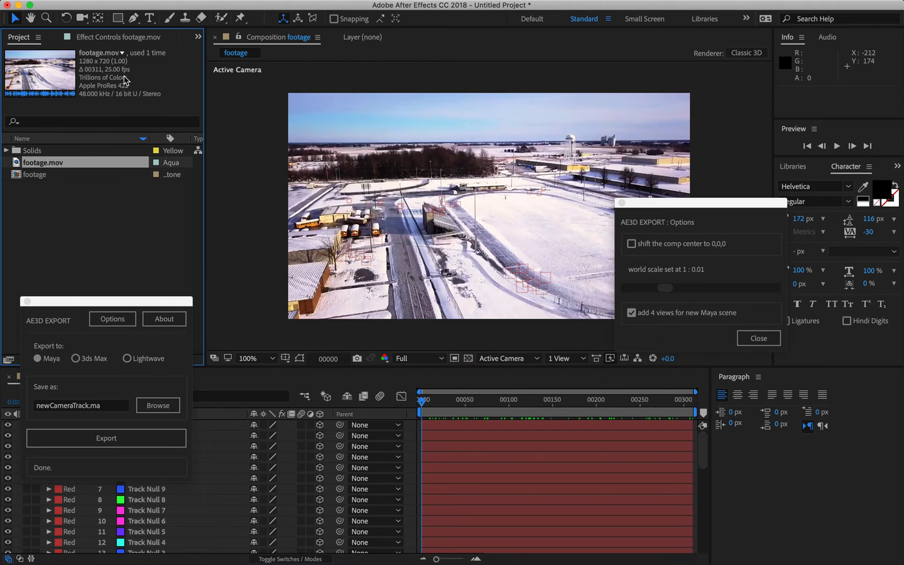
mouse_move(403, 563)
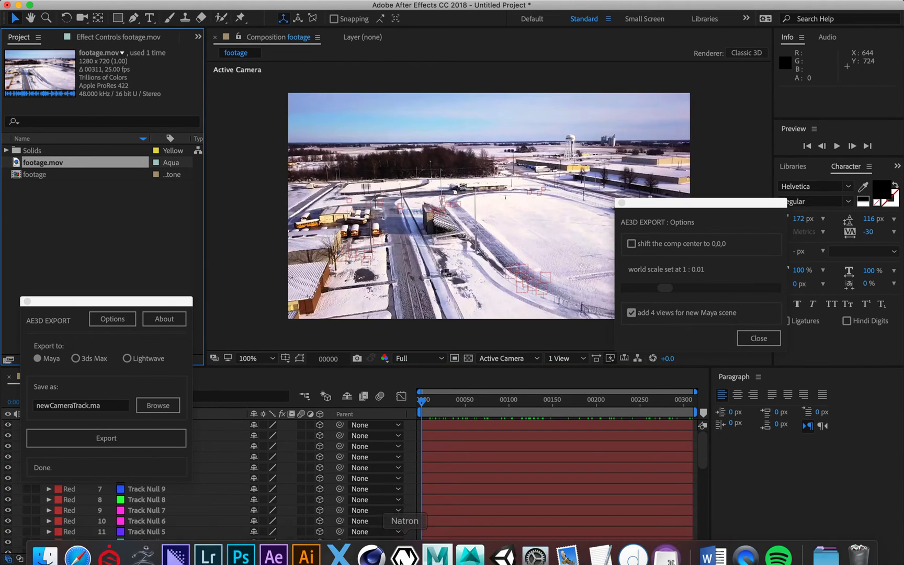
click(437, 544)
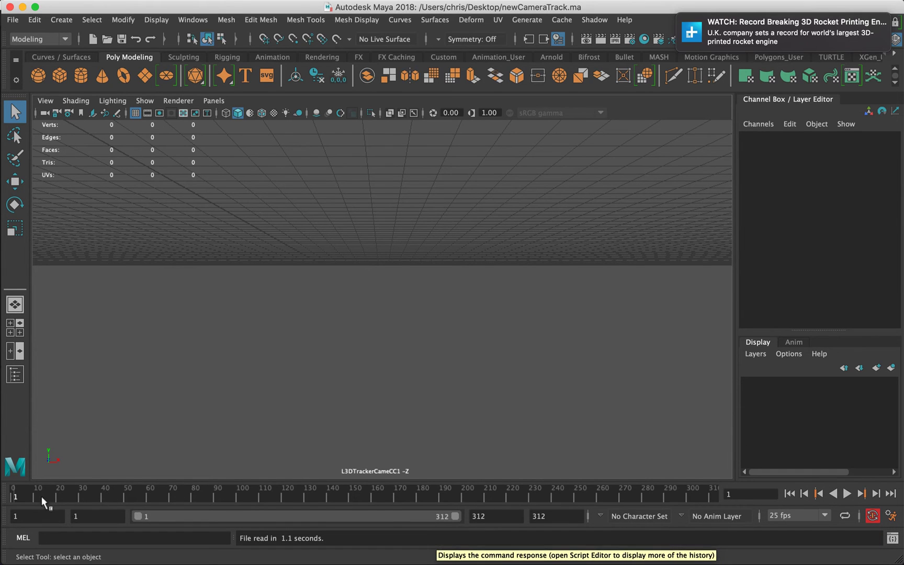
Preview the camera motion to frame 119, then browse to Desktop/3d tracking/imageSequence for an image plane.
drag(31, 492, 189, 495)
drag(114, 473, 2, 474)
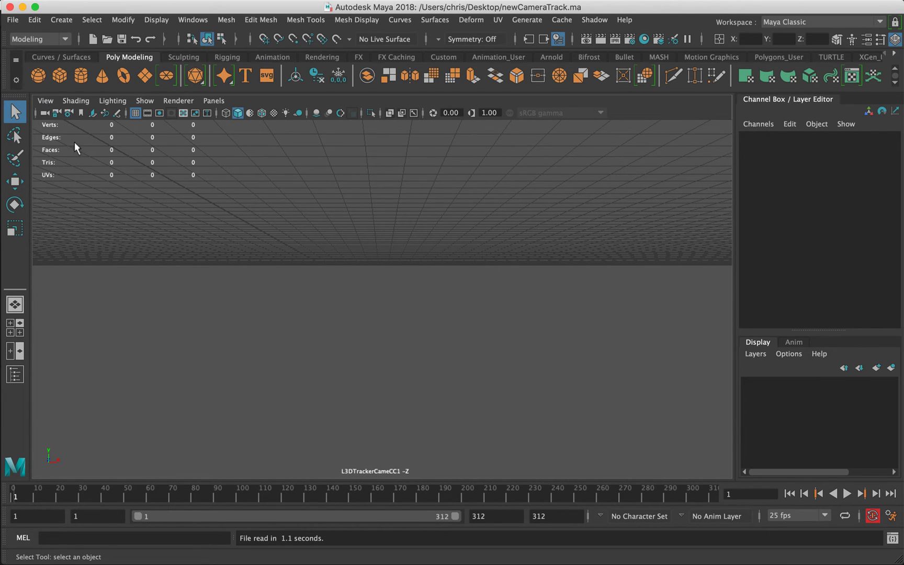
click(45, 101)
mouse_move(104, 381)
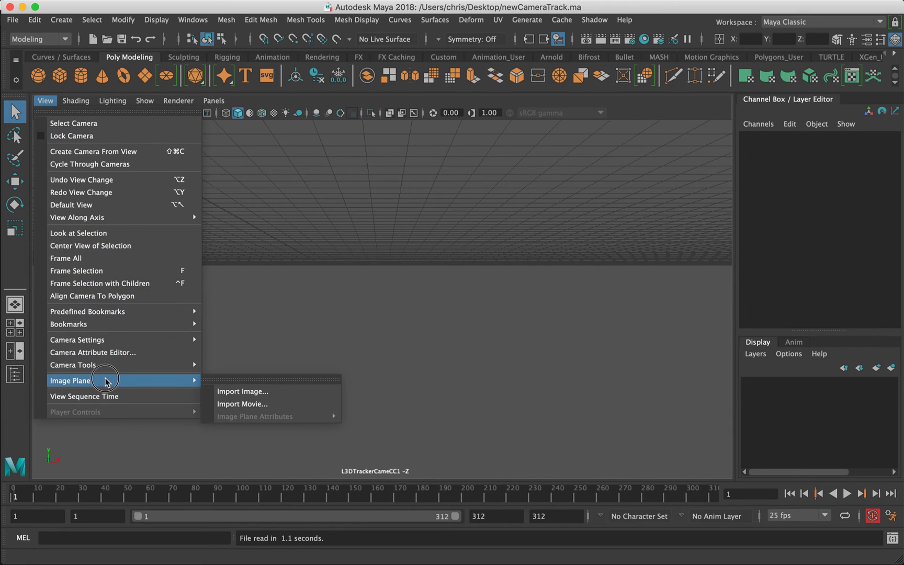
click(250, 391)
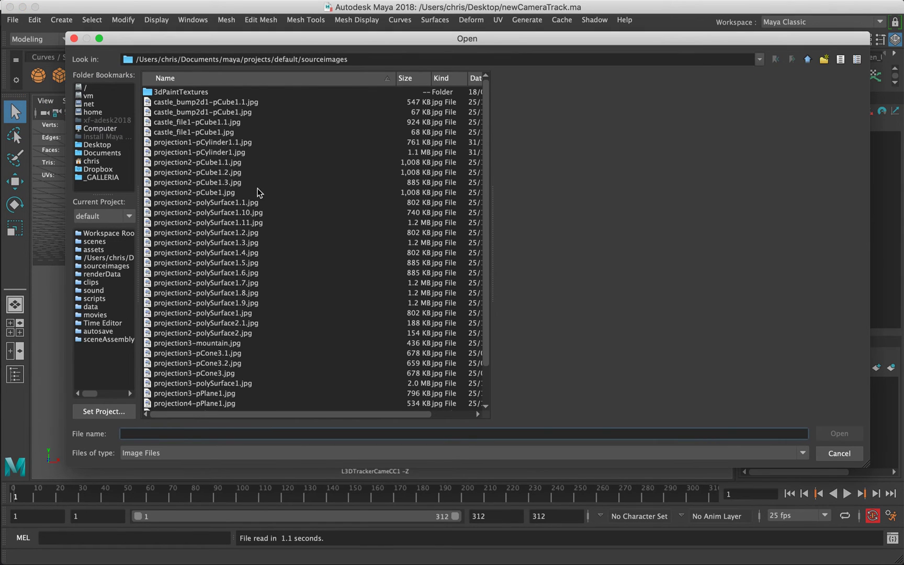
click(96, 145)
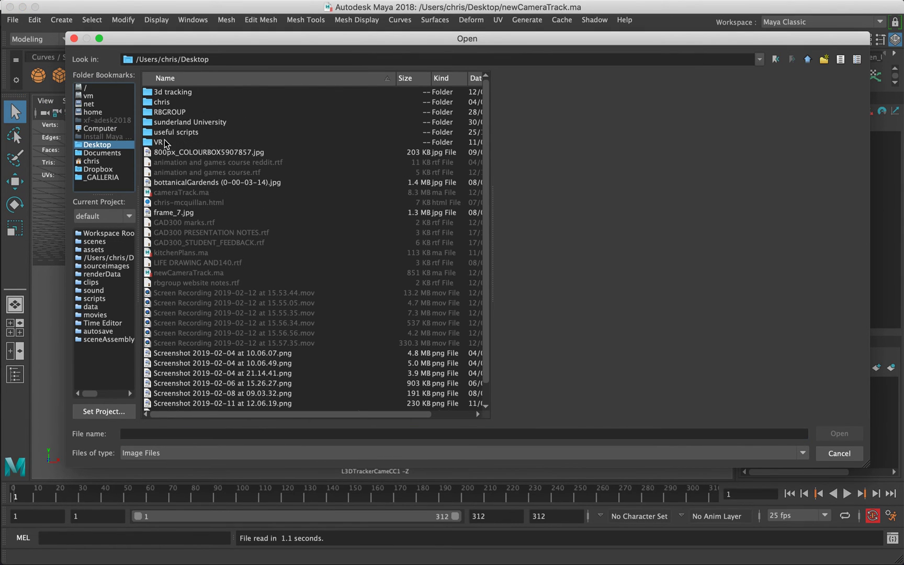
click(177, 94)
double_click(165, 93)
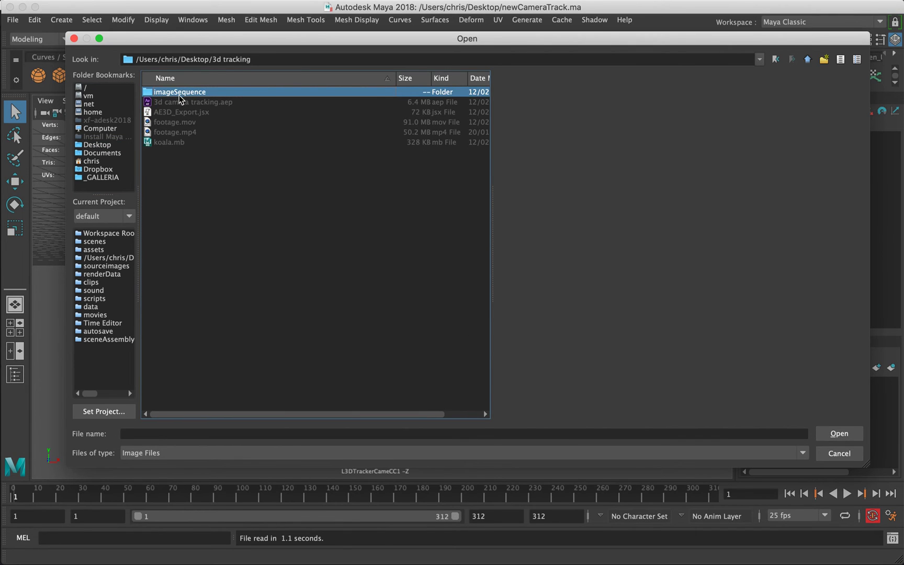
double_click(179, 93)
Load 3dtrackfootage_0.jpg as the camera's image plane, scrub to check it, and return to frame 1.
click(196, 92)
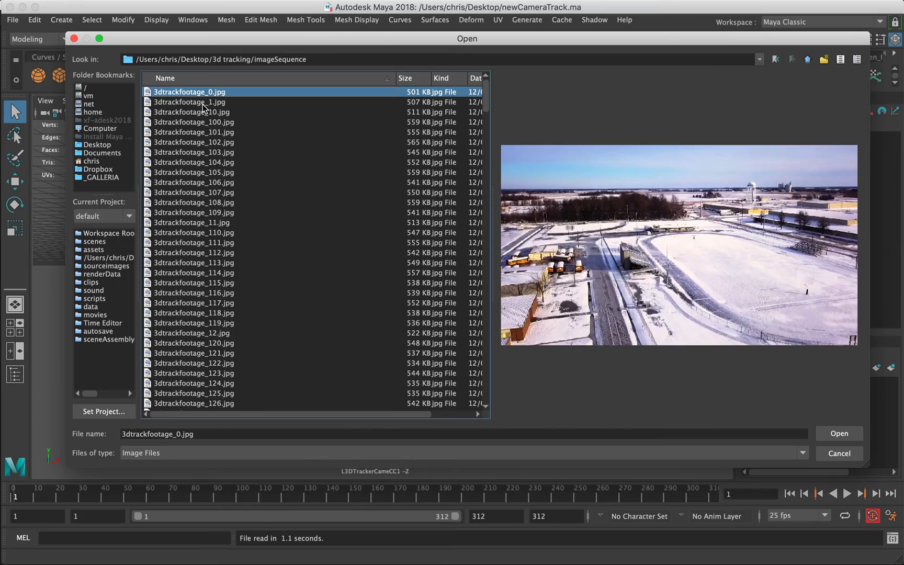
click(203, 103)
click(210, 92)
click(839, 434)
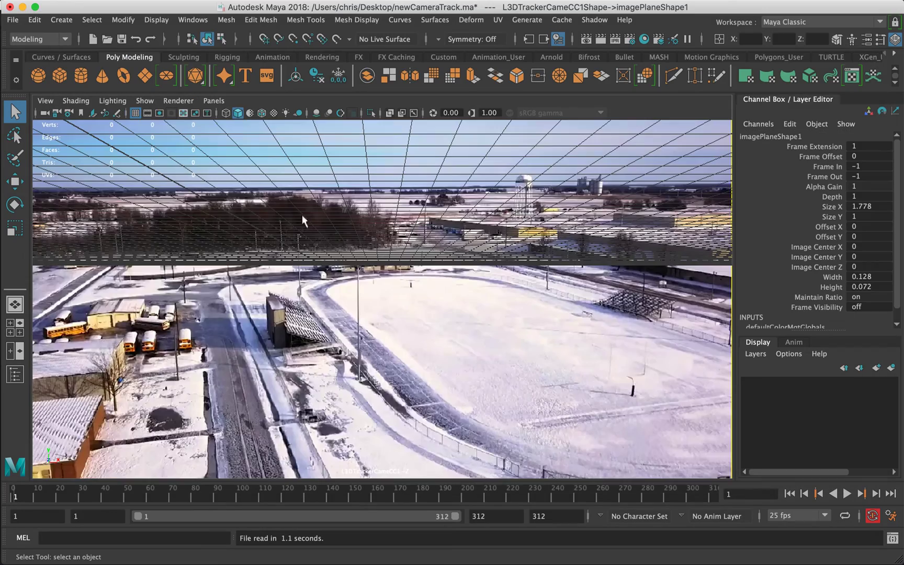
drag(39, 495, 13, 492)
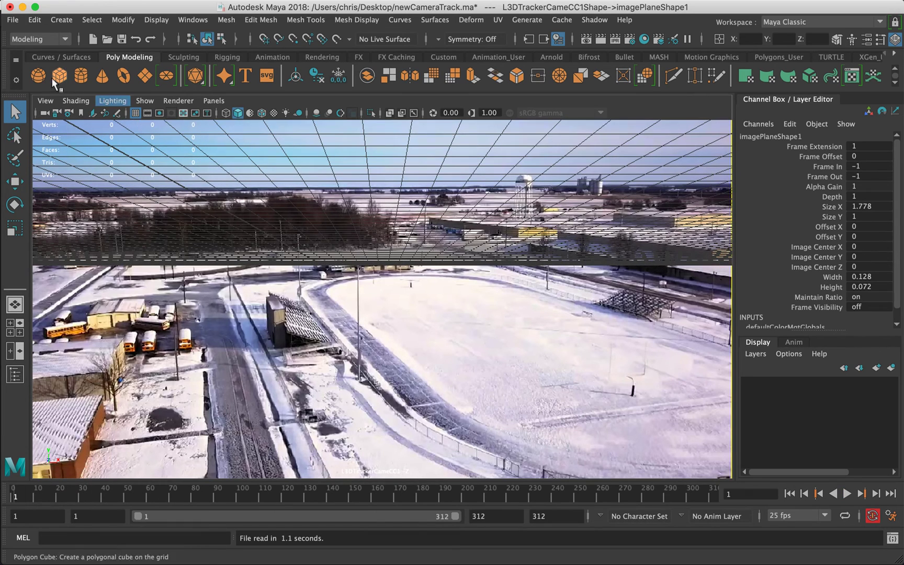
click(46, 101)
Tick Use Image Sequence on imagePlaneShape1 and scrub to frame 165 and back to confirm the footage follows.
mouse_move(62, 381)
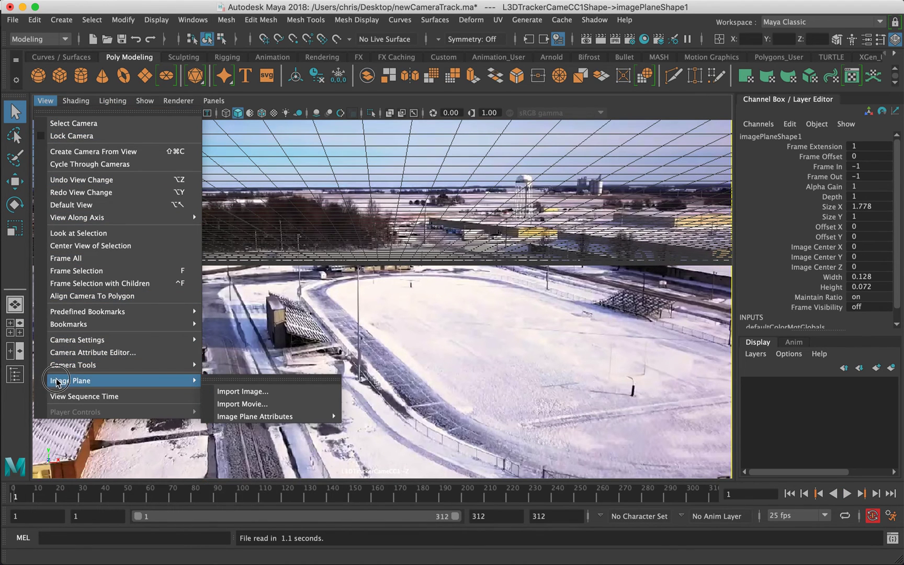
mouse_move(262, 417)
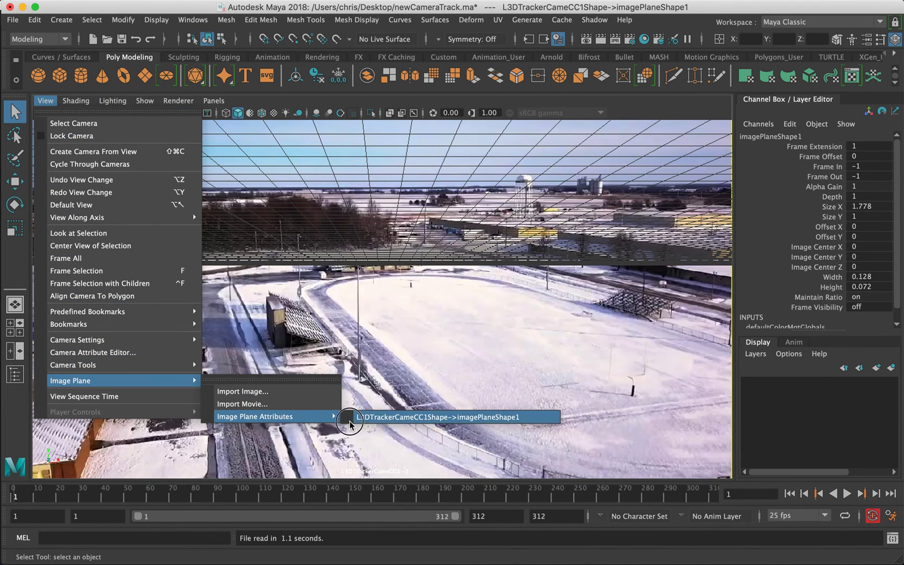
click(451, 418)
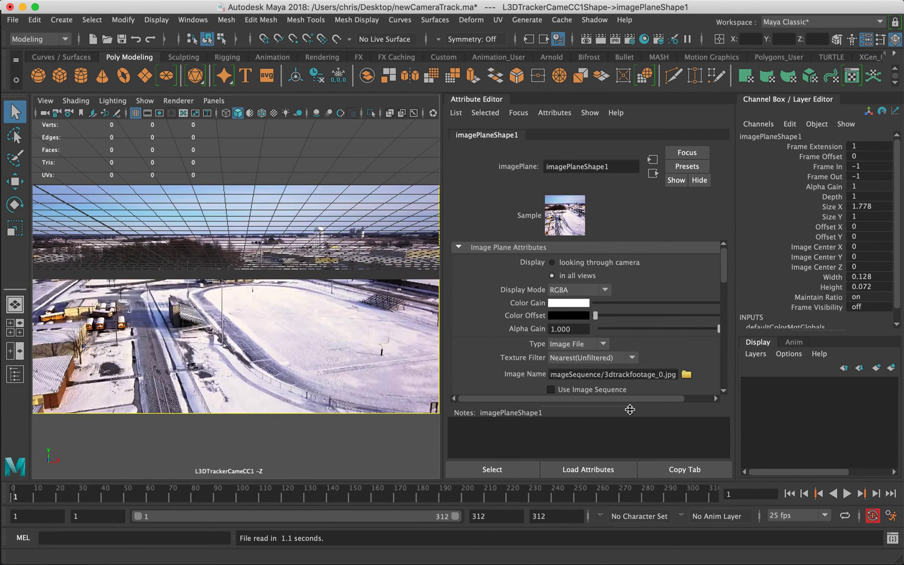
scroll(579, 333, down, 3)
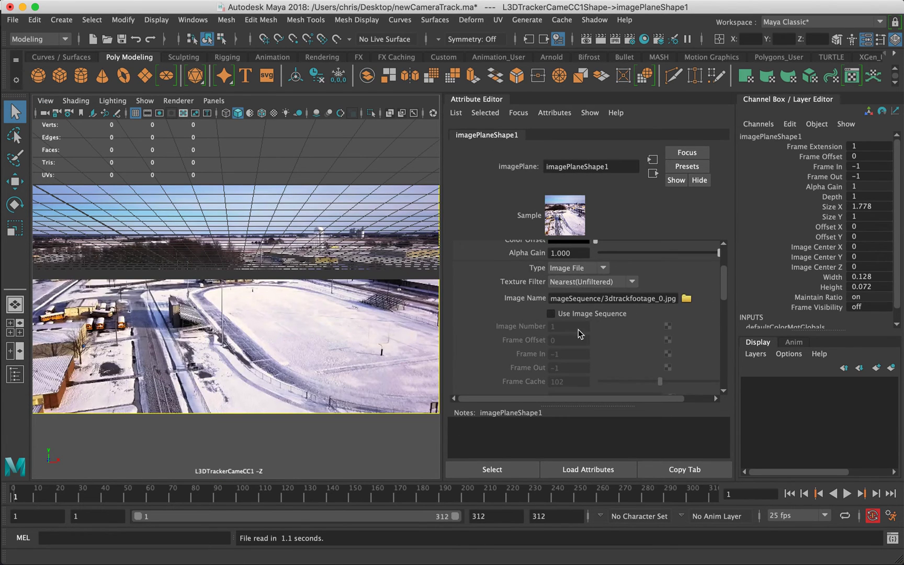
click(552, 314)
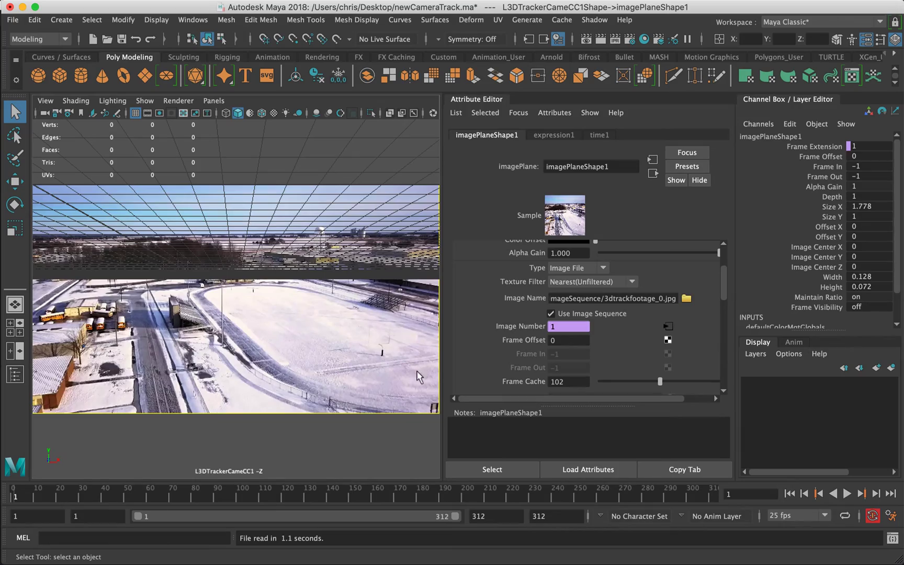
drag(34, 494, 15, 502)
drag(15, 503, 712, 499)
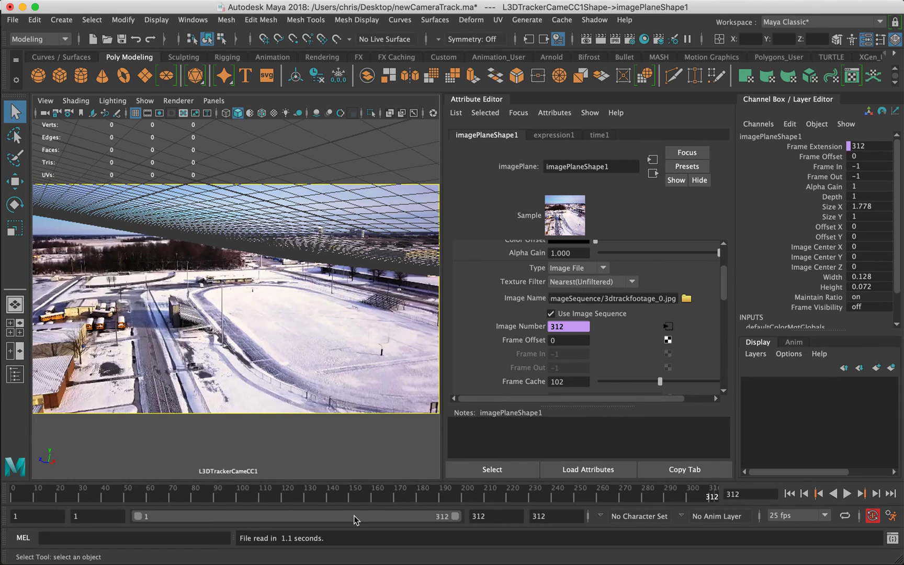
Switch to After Effects and move the AE3D Export panel out of the way.
click(273, 547)
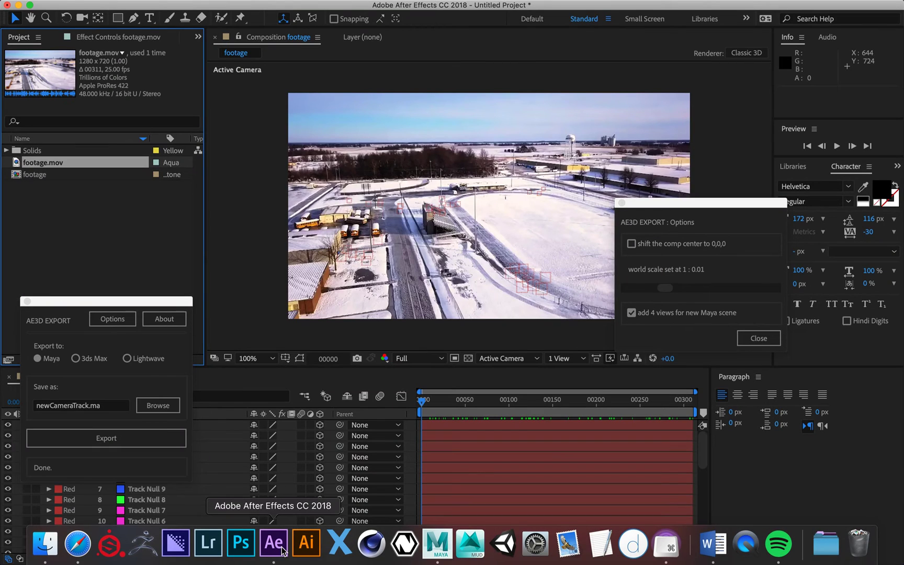
drag(137, 302, 166, 144)
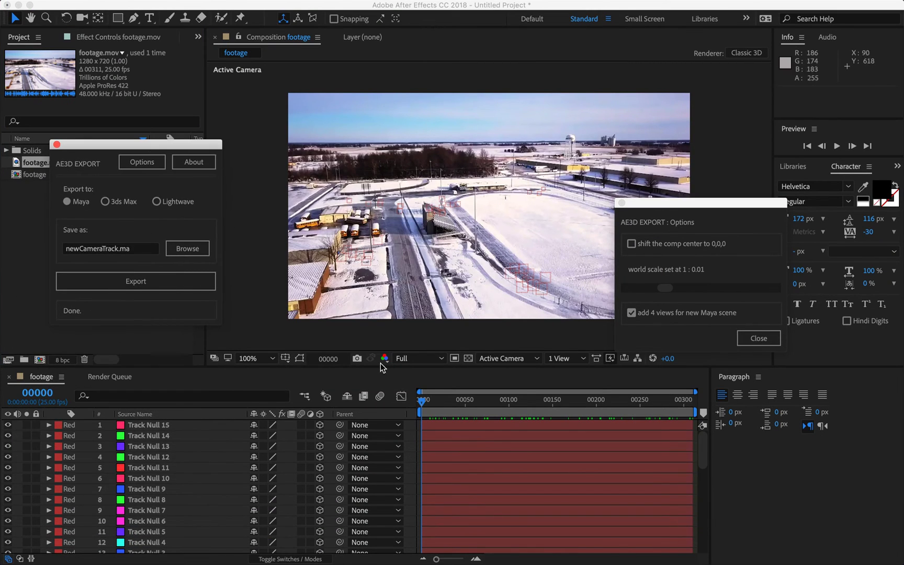
drag(425, 400, 722, 403)
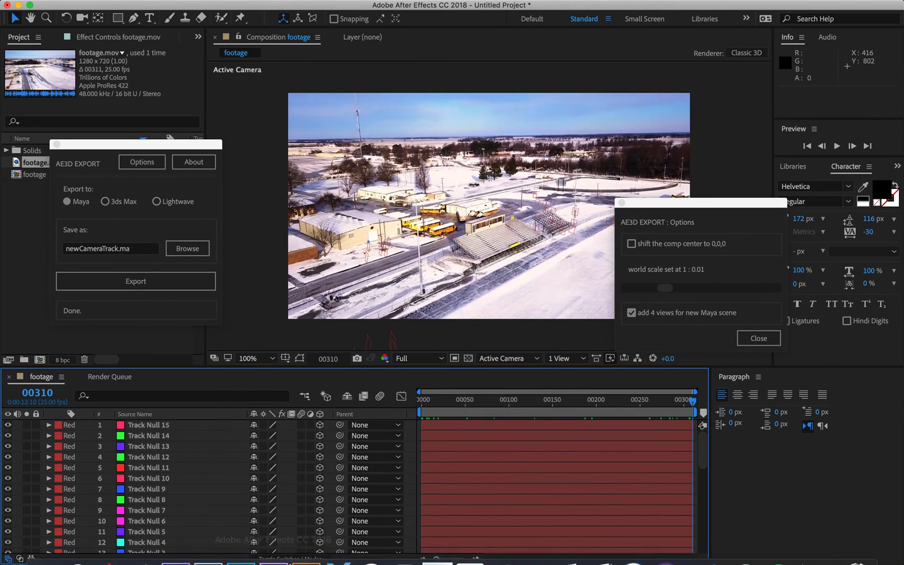
Back in Maya, set both the playback and animation end frames to 310.
mouse_move(371, 544)
click(439, 543)
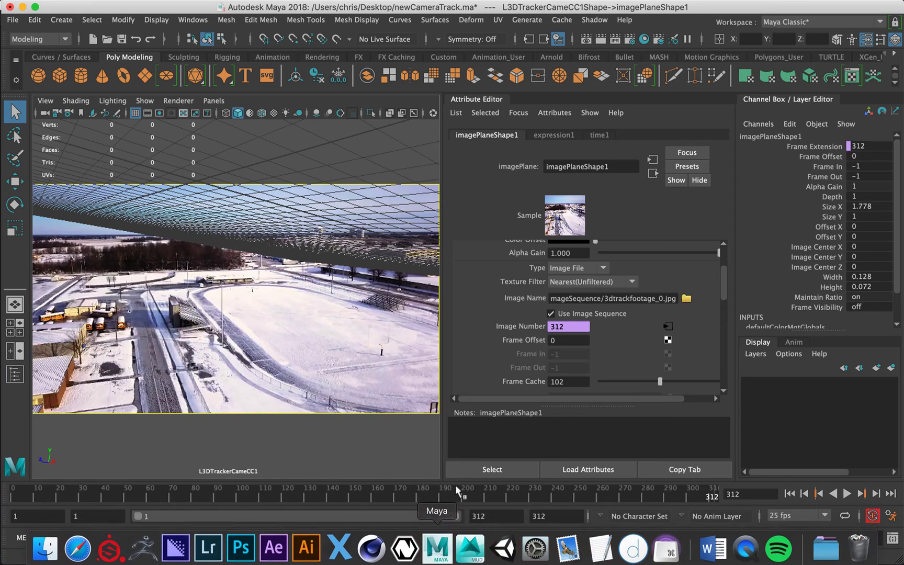
double_click(467, 515)
text(310)
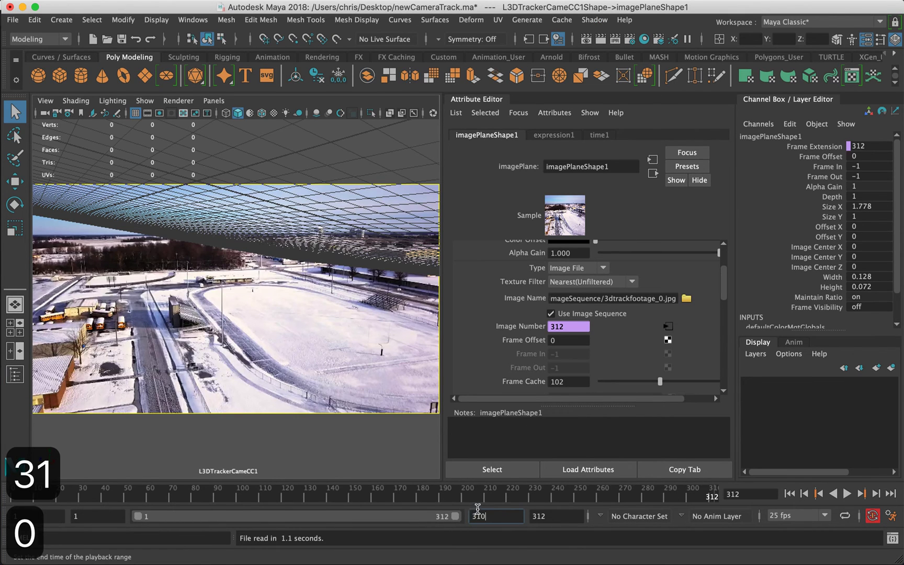
key(Return)
double_click(563, 521)
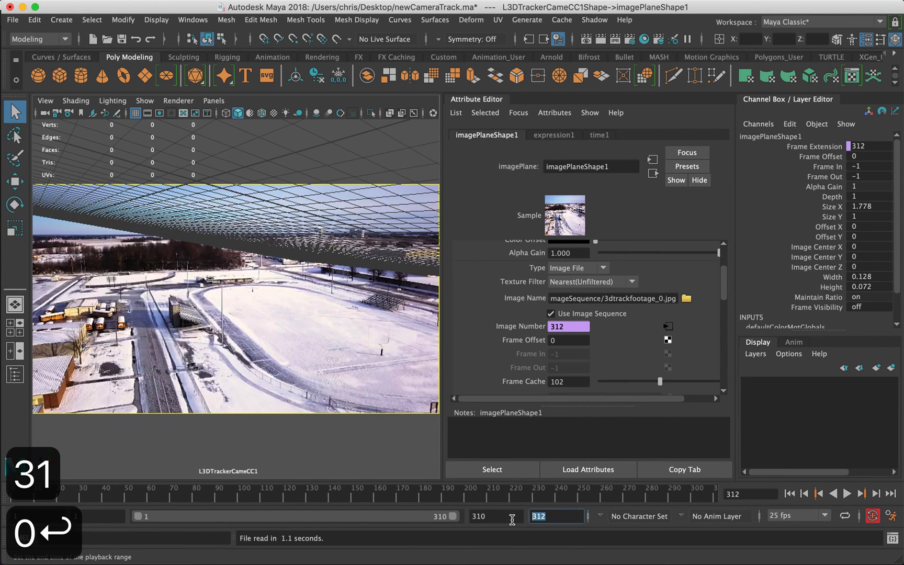
text(310)
key(Return)
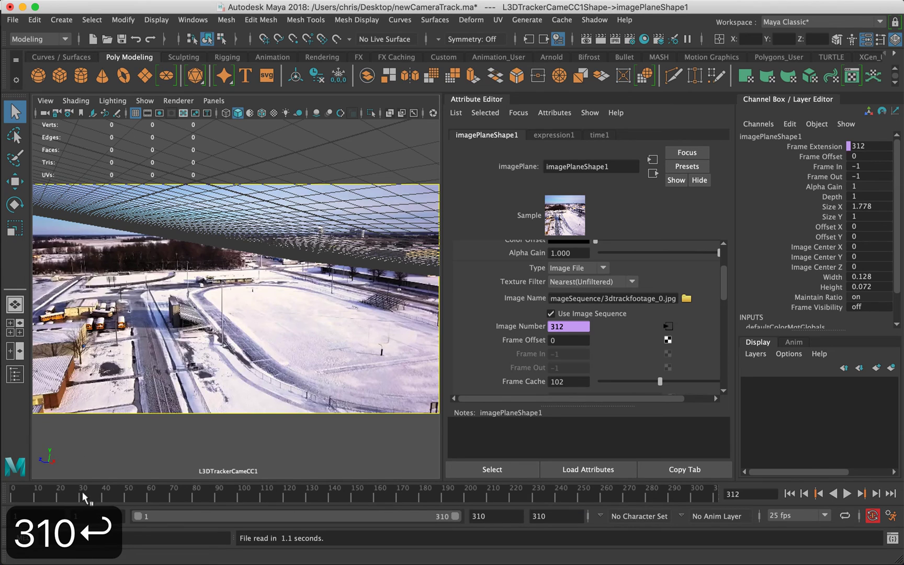
Set the start frame to 0, play the image sequence through, and return to frame 0.
click(15, 493)
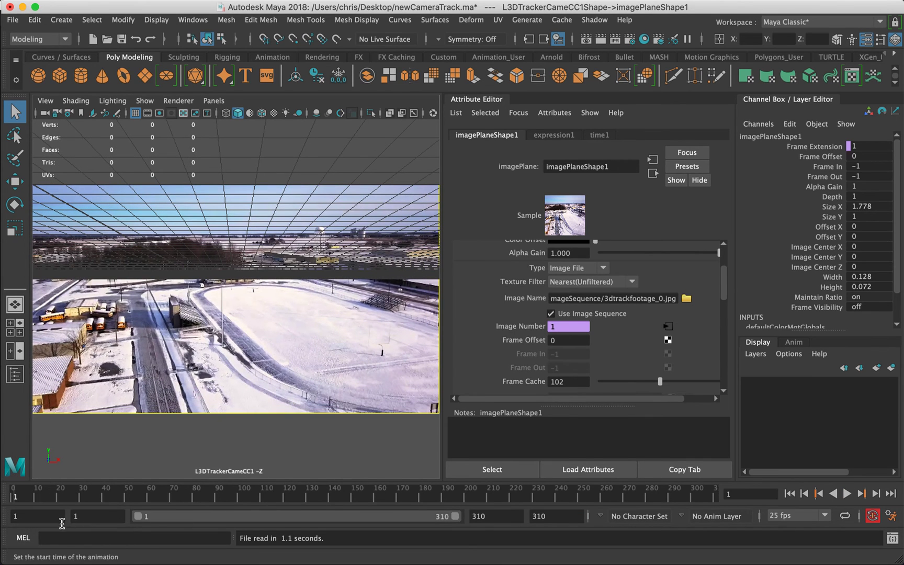
double_click(62, 523)
text(0)
key(Return)
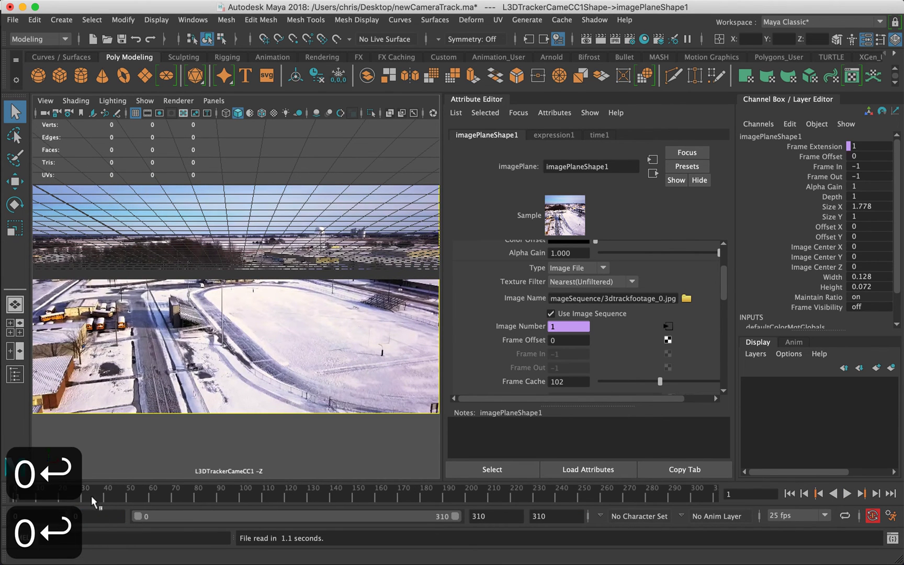
key(alt+v)
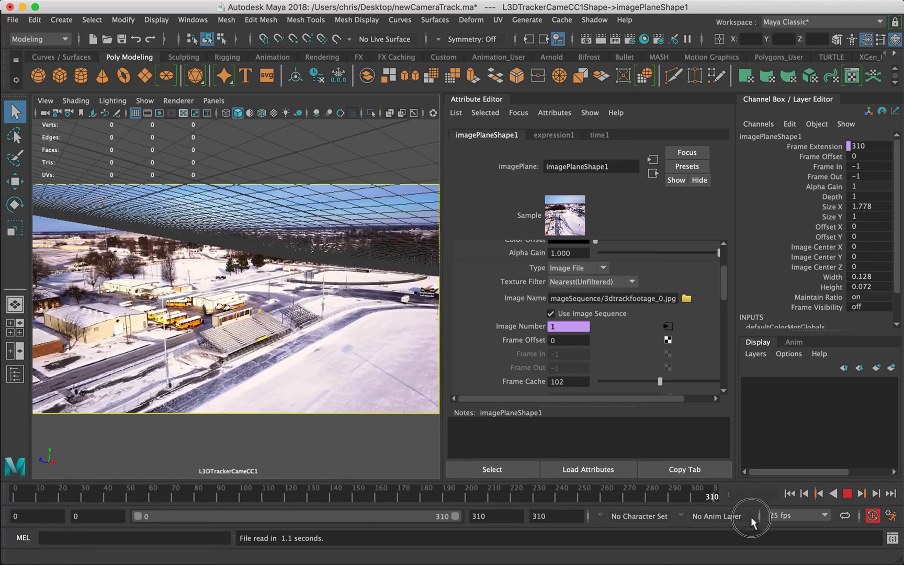
drag(419, 479, 72, 495)
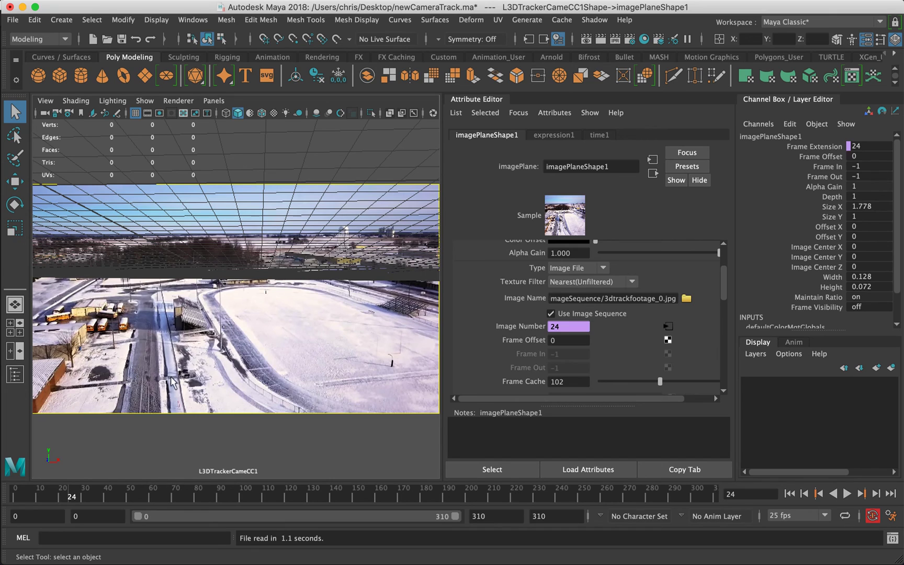
In the Outliner, group L3DTrackerCameCC1 with all the TrackNulls and rename the group 'scene'.
click(193, 19)
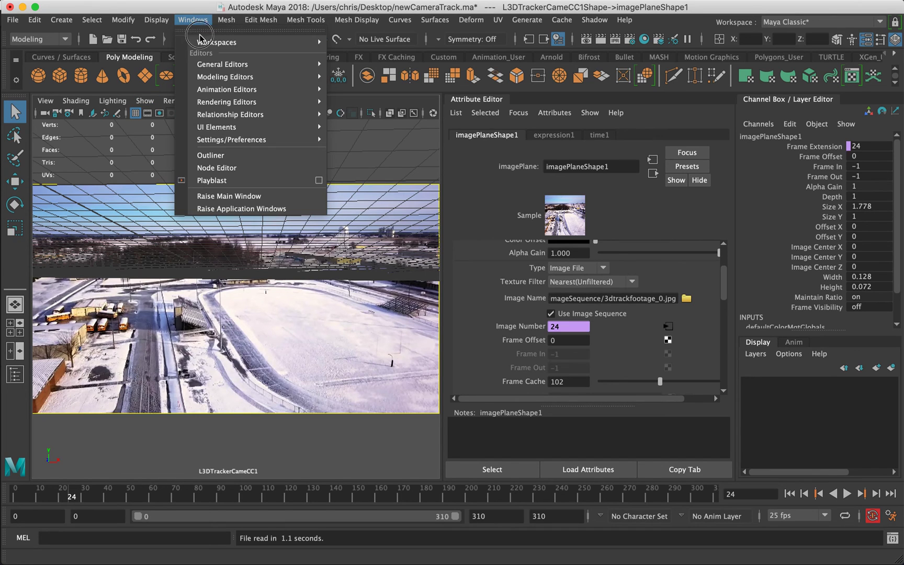
click(226, 156)
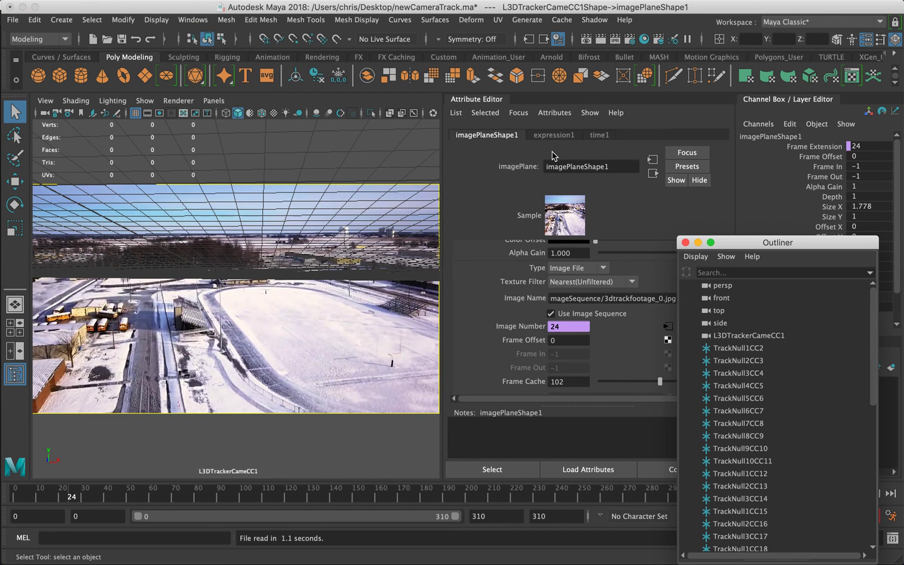
click(748, 335)
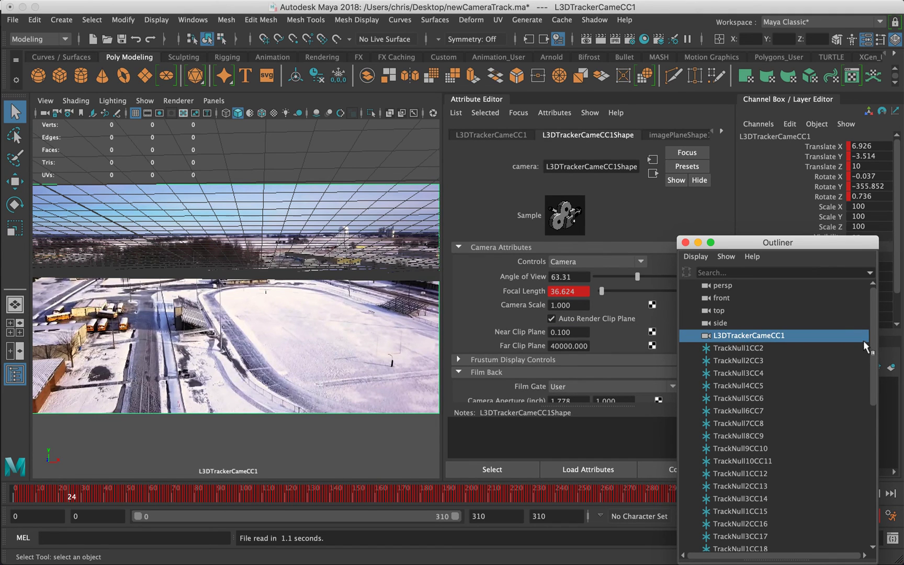
scroll(862, 416, down, 8)
shift+click(735, 508)
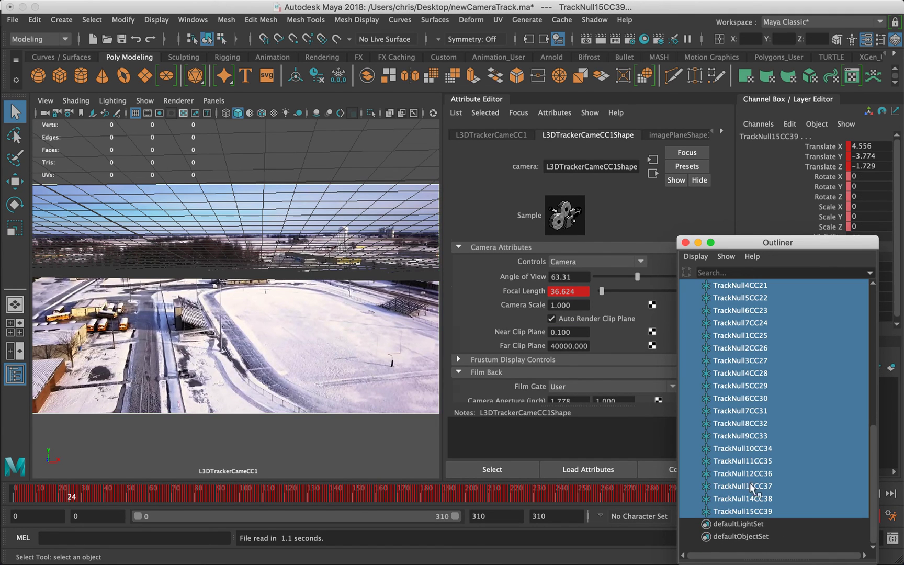
key(super+g)
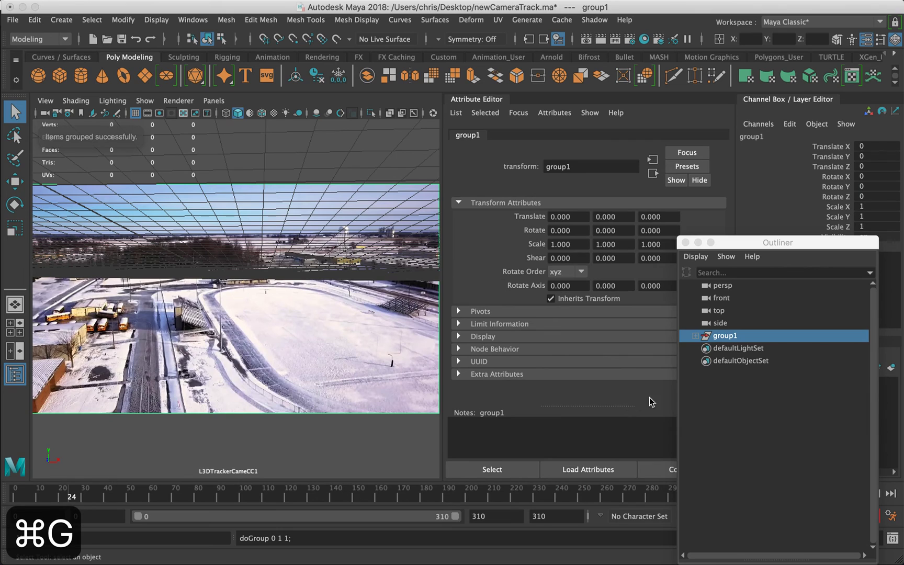
double_click(735, 337)
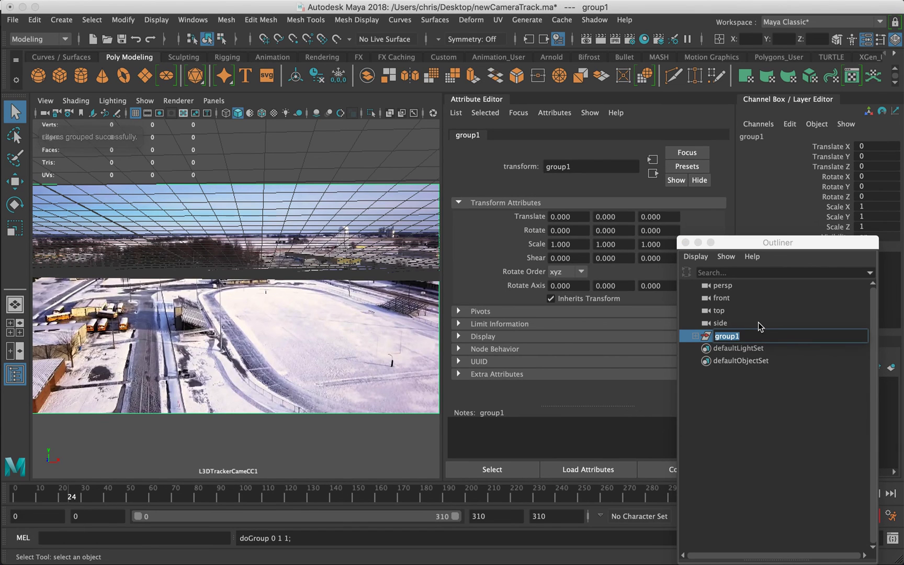
text(scene)
key(Return)
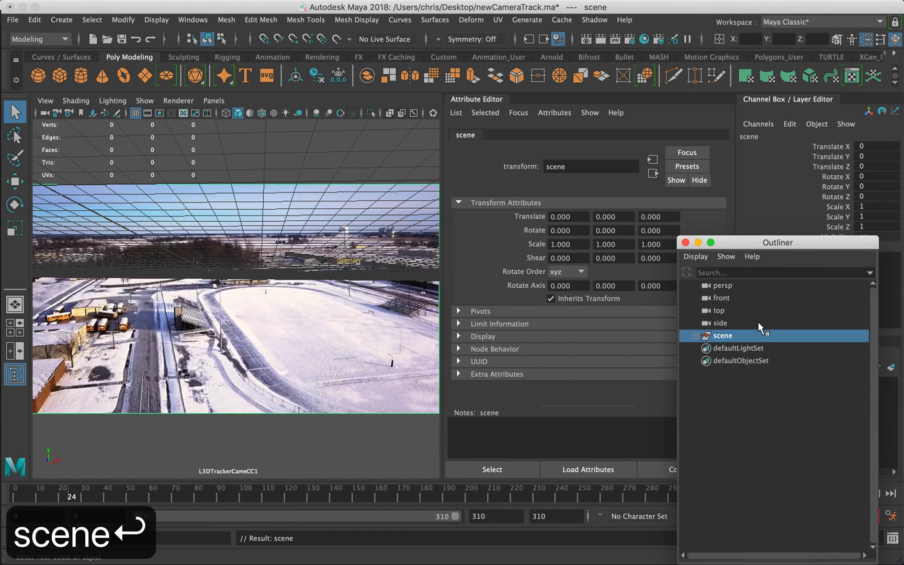
Raise the scene group to Translate Y 5 in the Channel Box.
drag(772, 250, 776, 319)
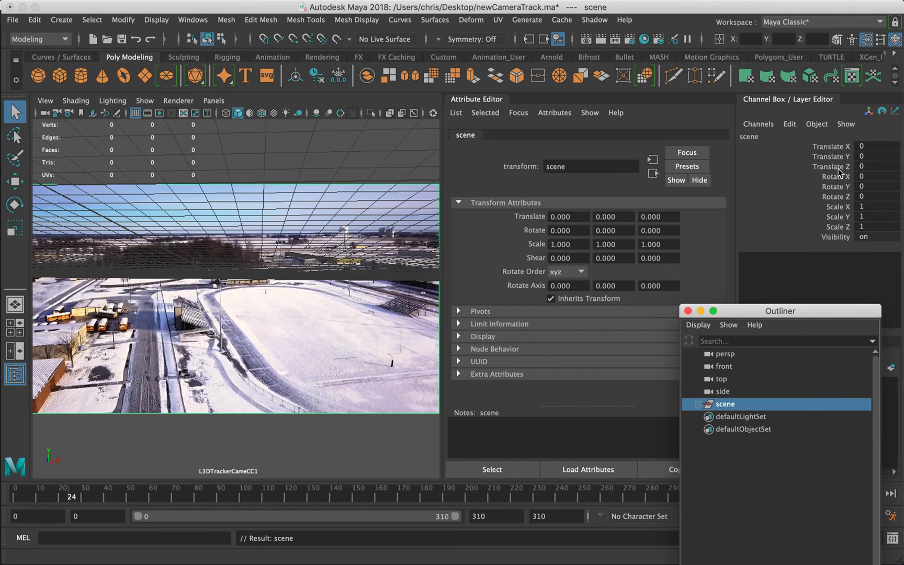
click(867, 156)
text(1)
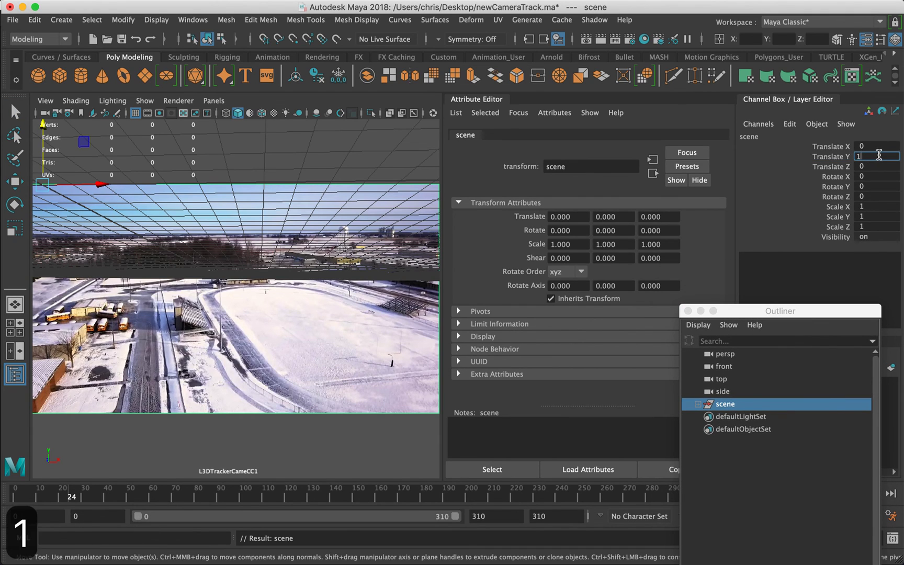
key(Return)
text(2)
key(Return)
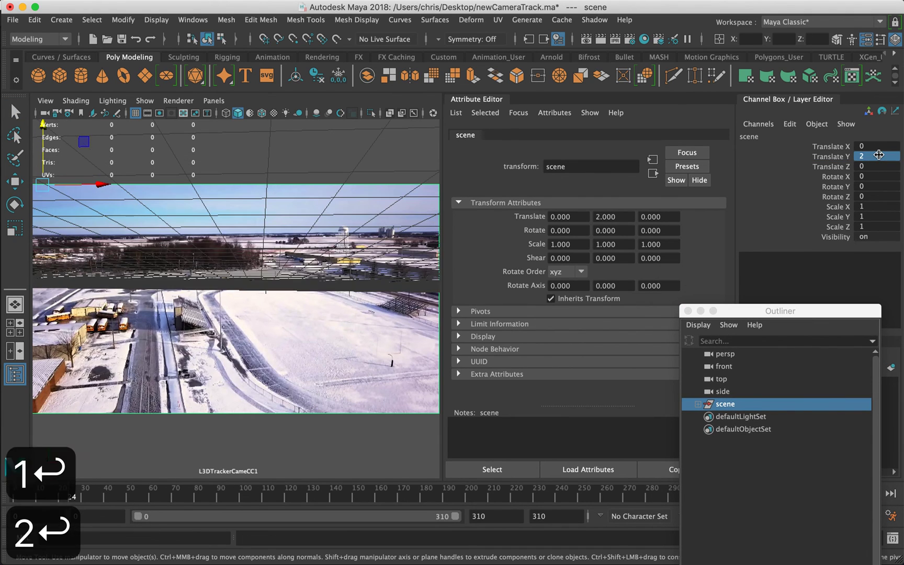
text(5)
key(Return)
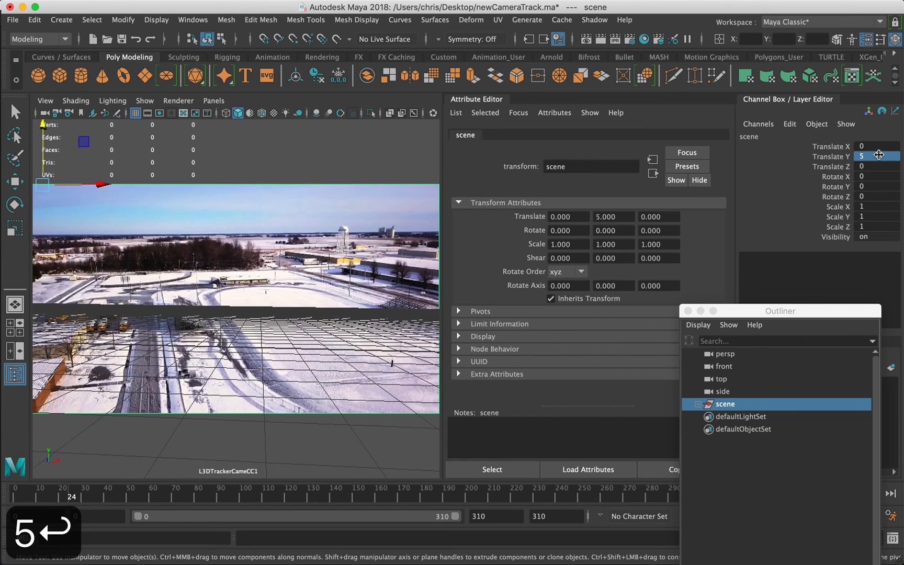
Rotate the scene group to X -14.157 and Y -20.01, scrubbing the footage to check alignment.
click(843, 176)
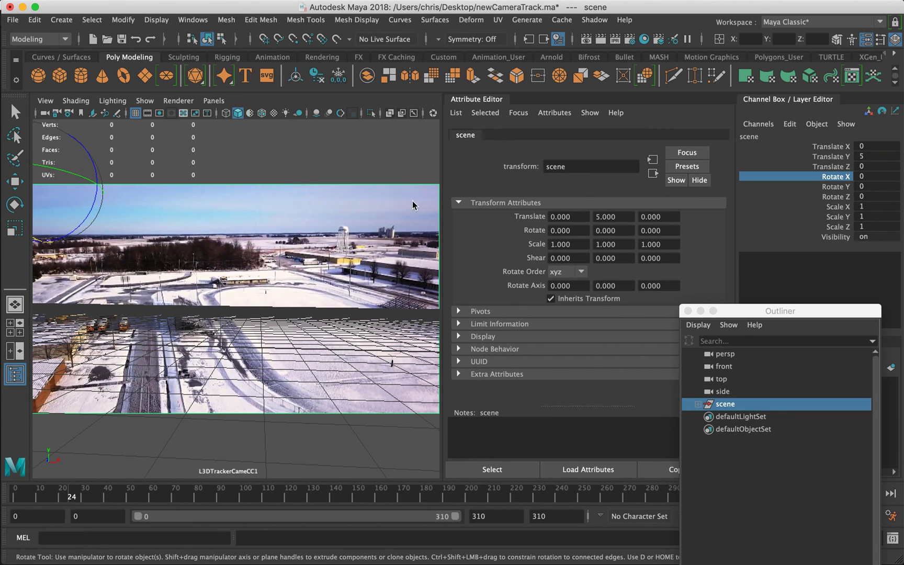
mouse_move(312, 202)
mouse_down()
mouse_move(333, 206)
mouse_move(318, 206)
mouse_up()
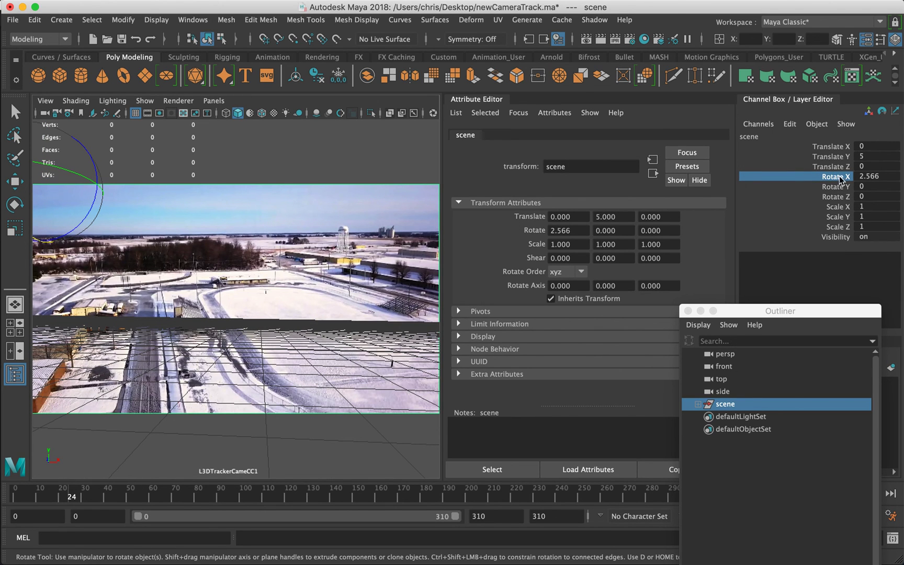
drag(283, 163, 324, 174)
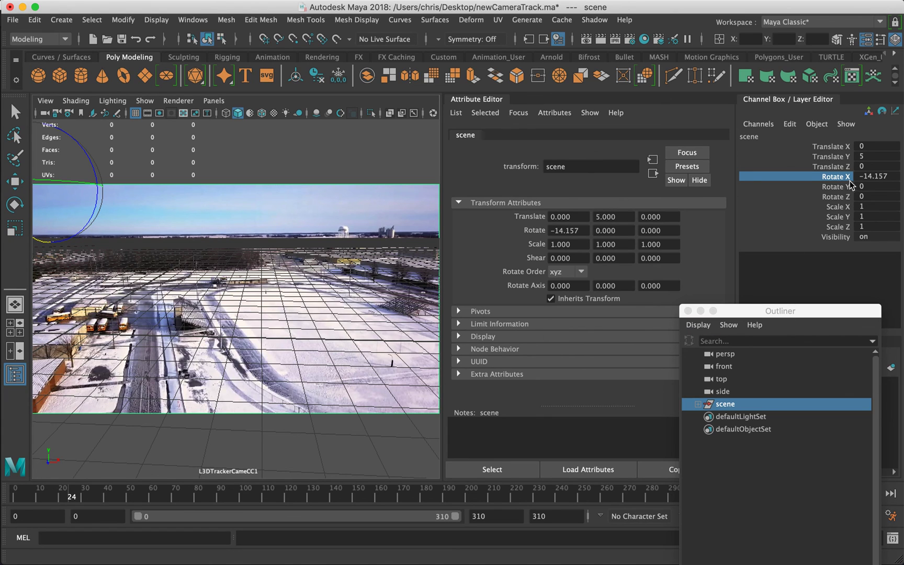
click(833, 187)
drag(261, 216, 283, 228)
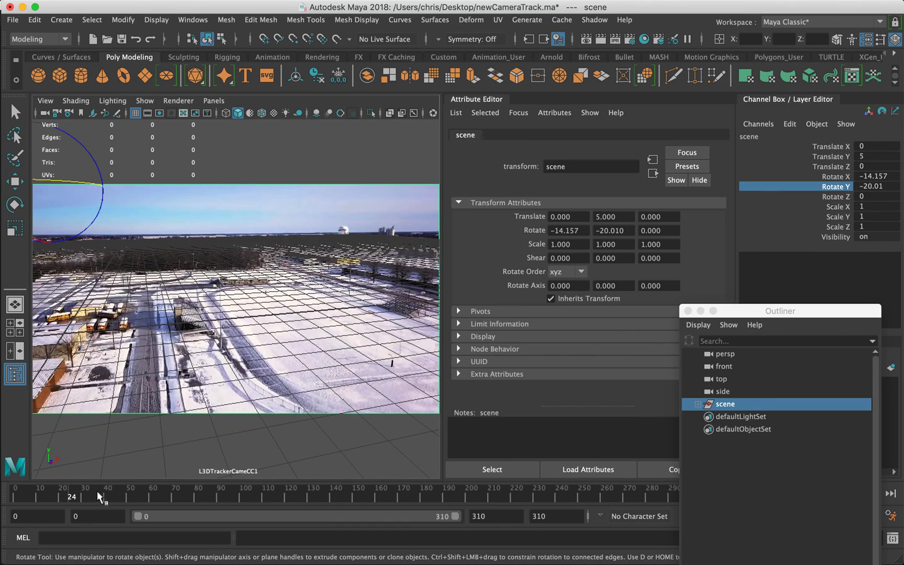
drag(97, 490, 377, 502)
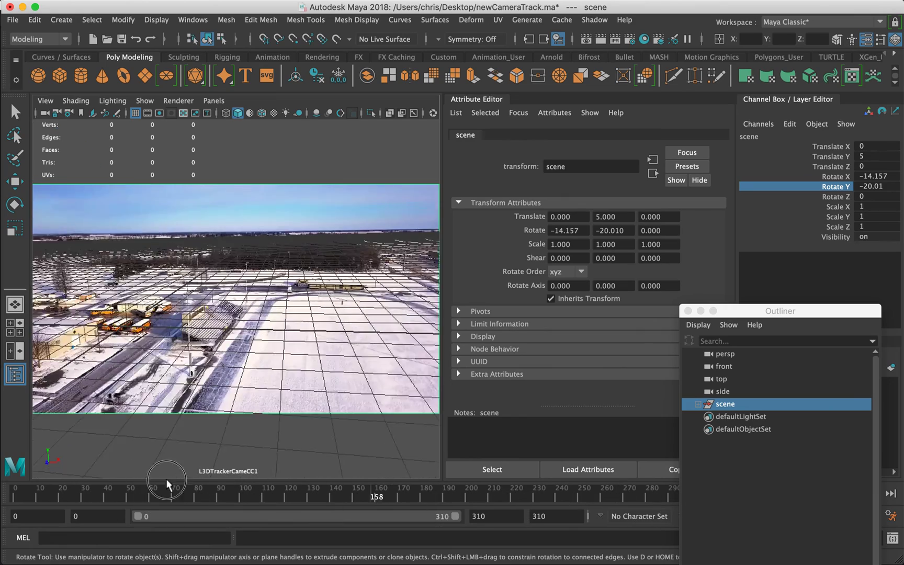
drag(166, 484, 13, 489)
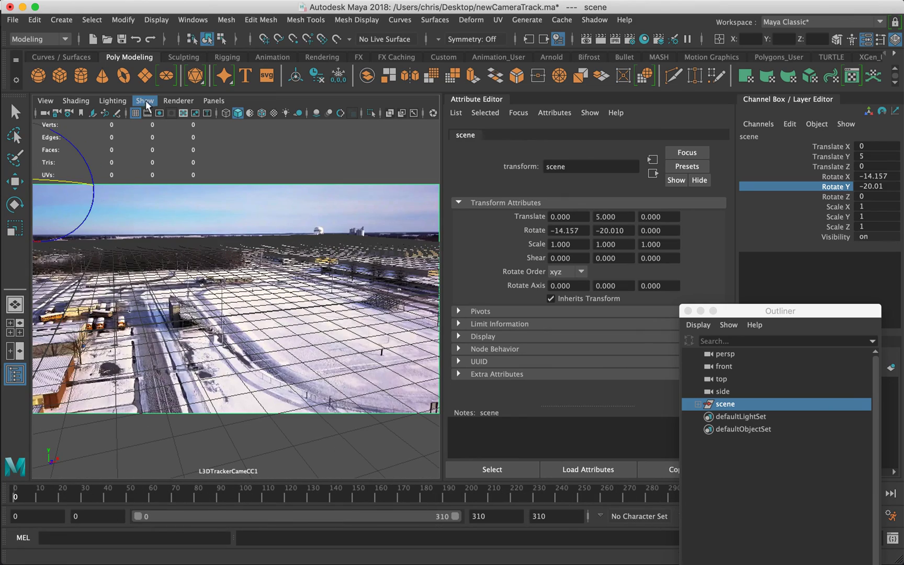